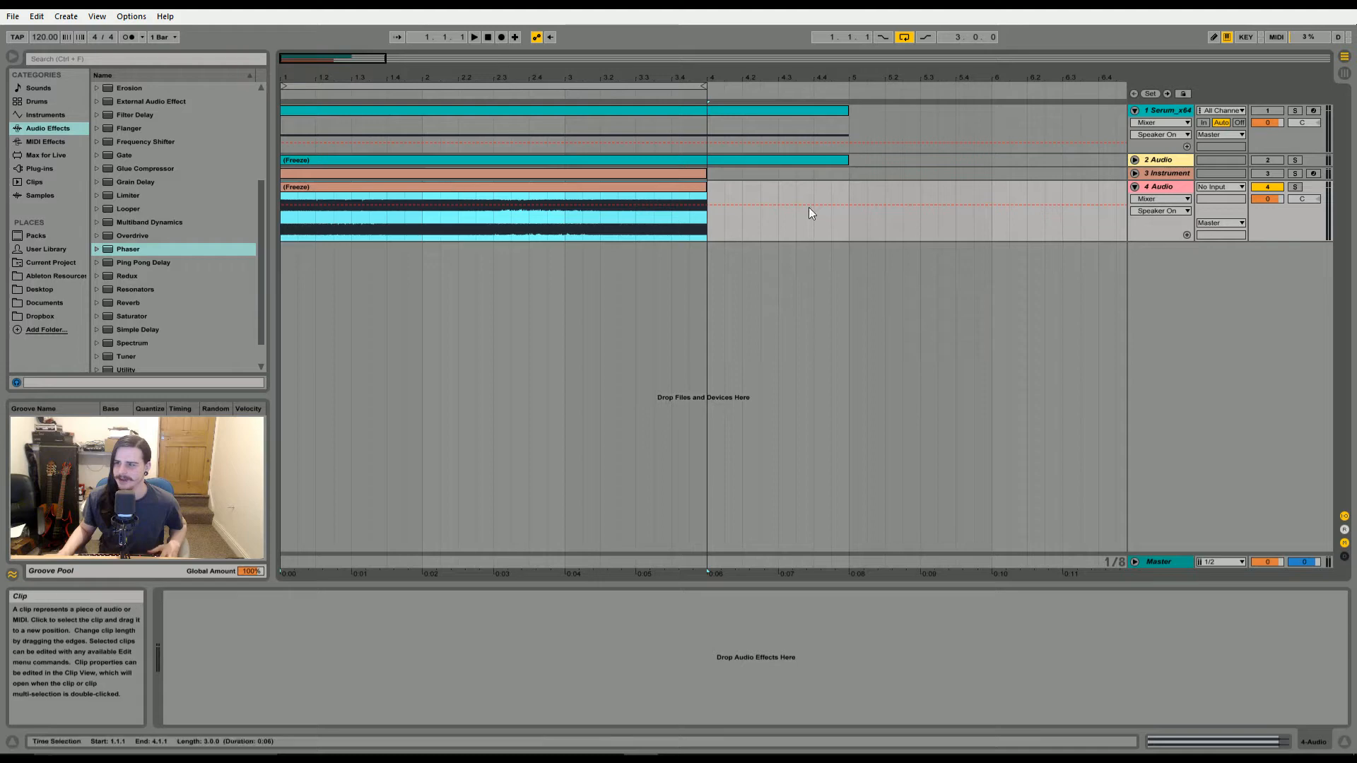
# - Play back the frozen clip on the 4 Audio track from bar 1, then stop playback and fold the track
pyautogui.press('space')
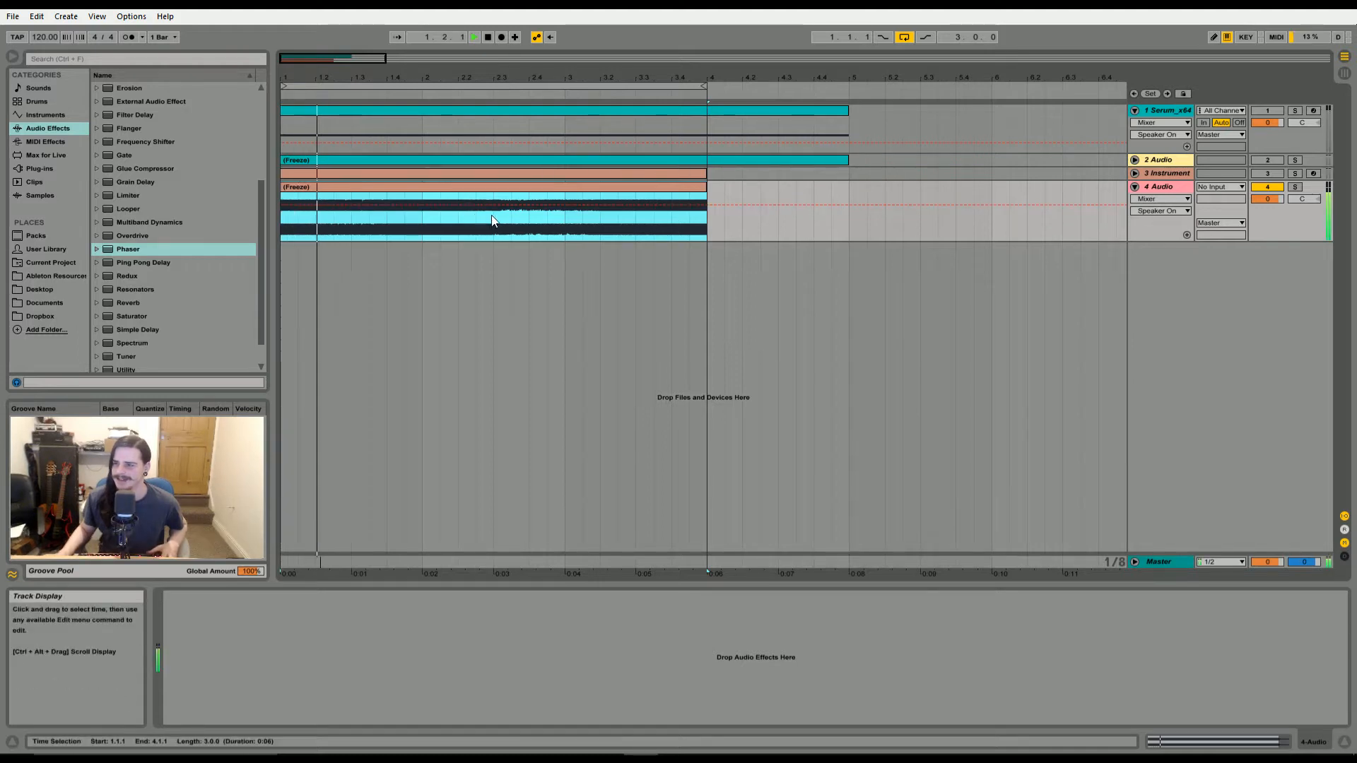
pyautogui.moveTo(324, 58); pyautogui.dragTo(324, 44)
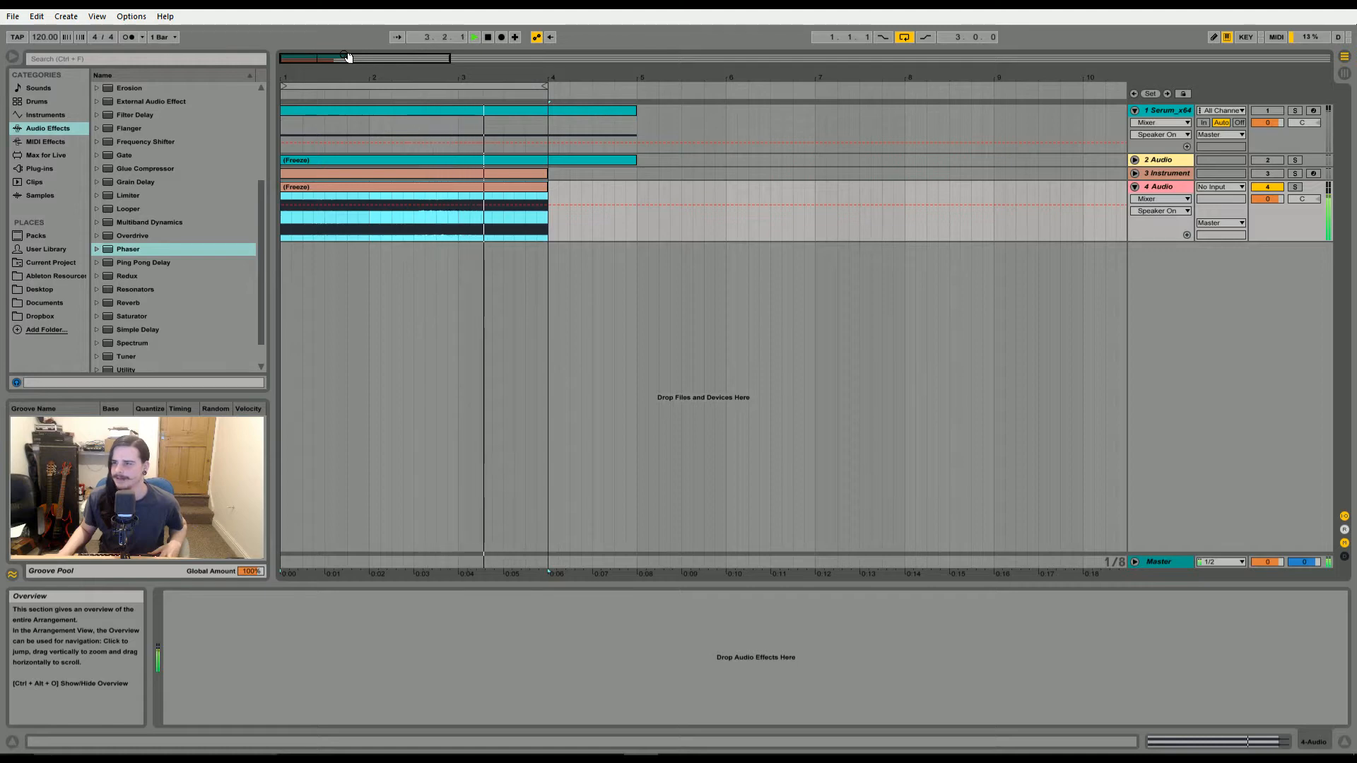
pyautogui.press('space')
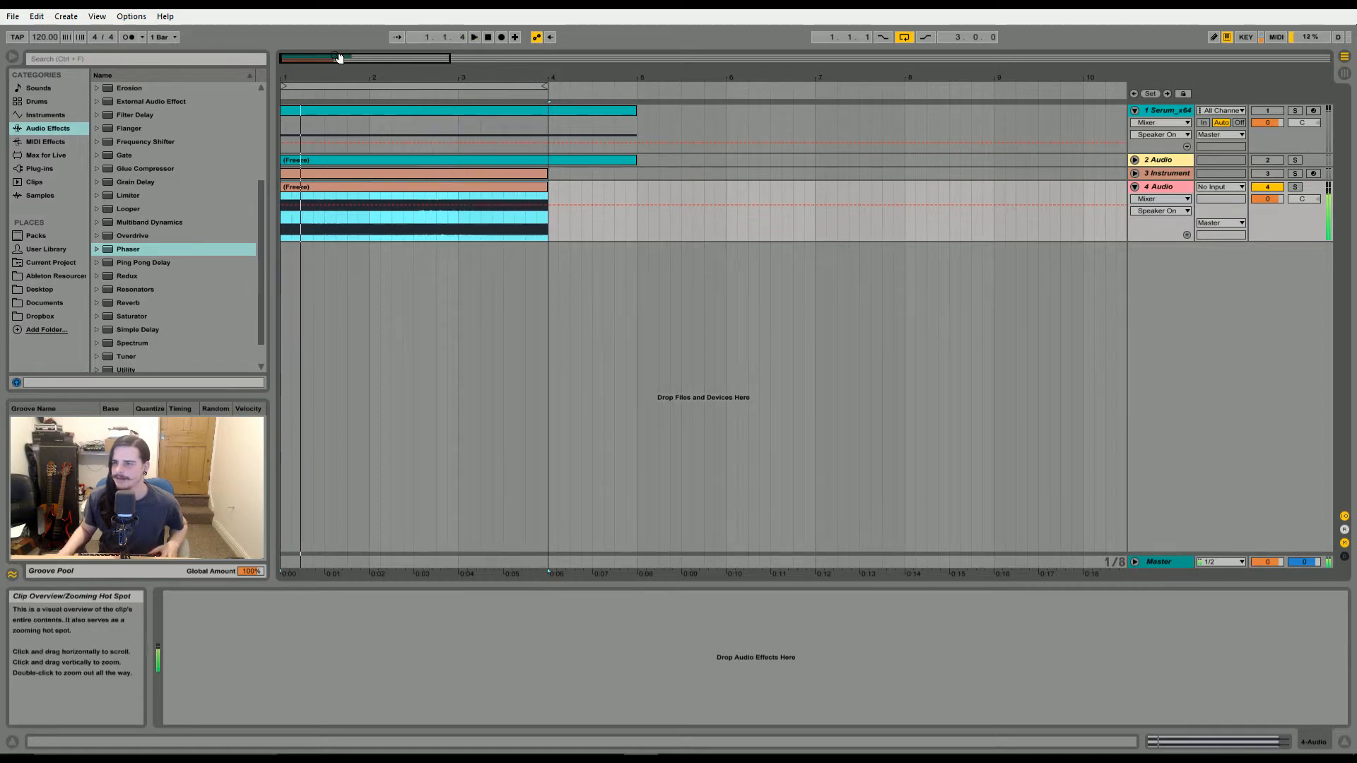
pyautogui.moveTo(341, 56); pyautogui.dragTo(341, 41)
pyautogui.click(1134, 187)
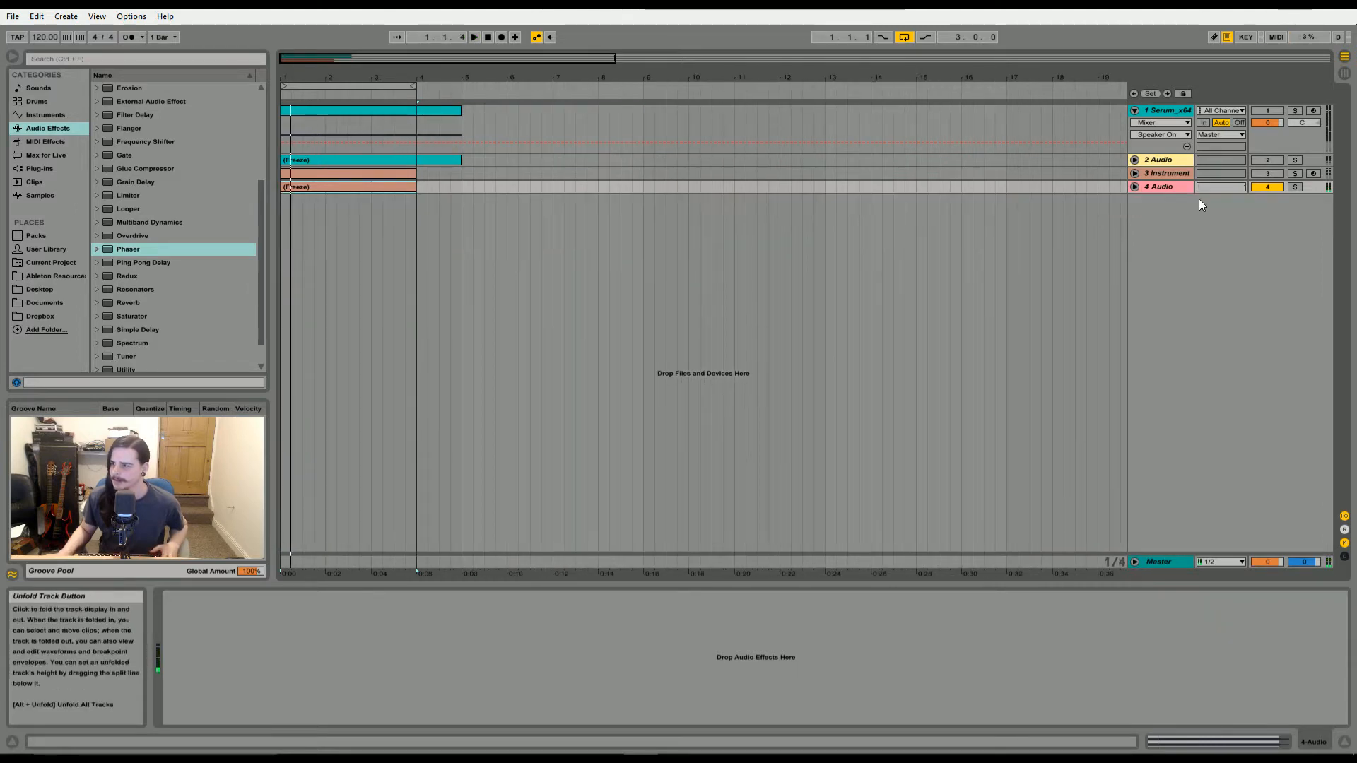
# - Select the 1 Serum_x64 track and open its Serum plugin window
pyautogui.click(1159, 116)
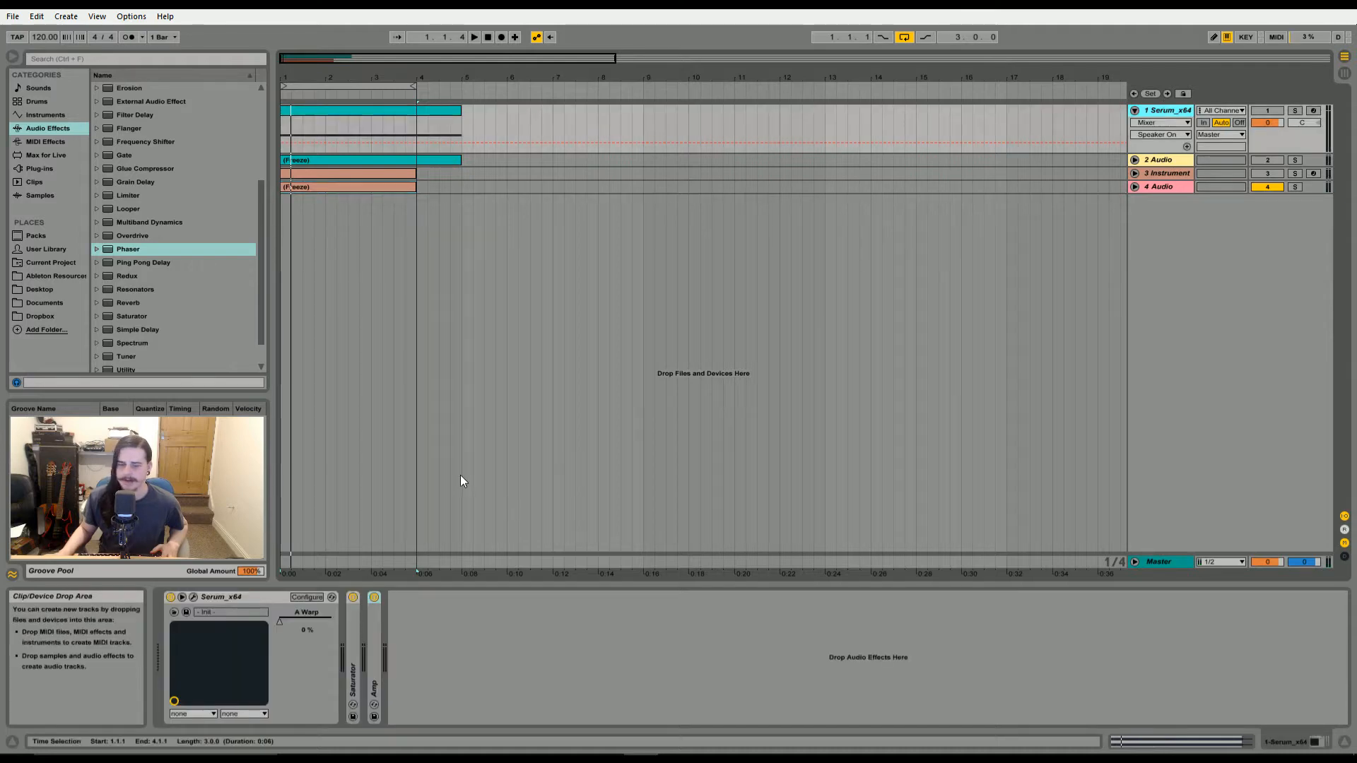
pyautogui.click(246, 598)
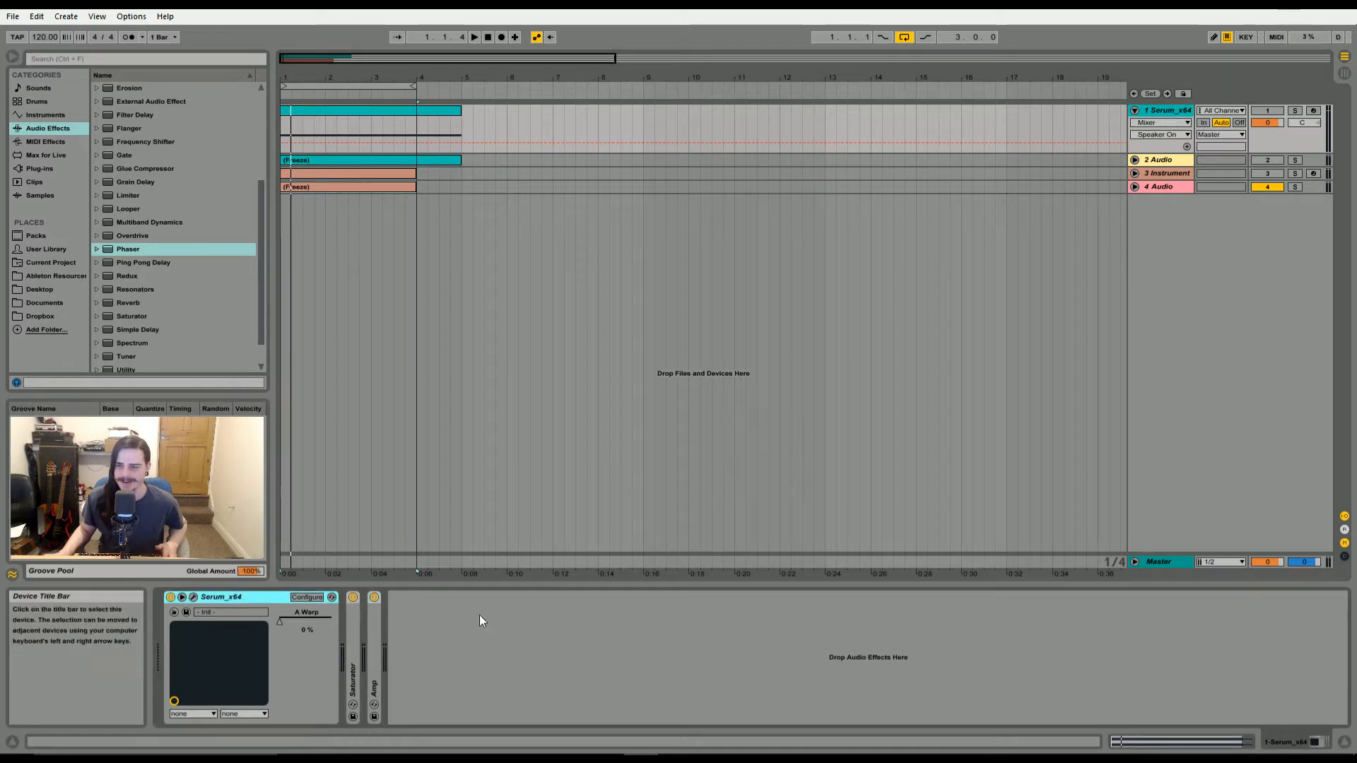
pyautogui.moveTo(296, 74); pyautogui.dragTo(354, 150)
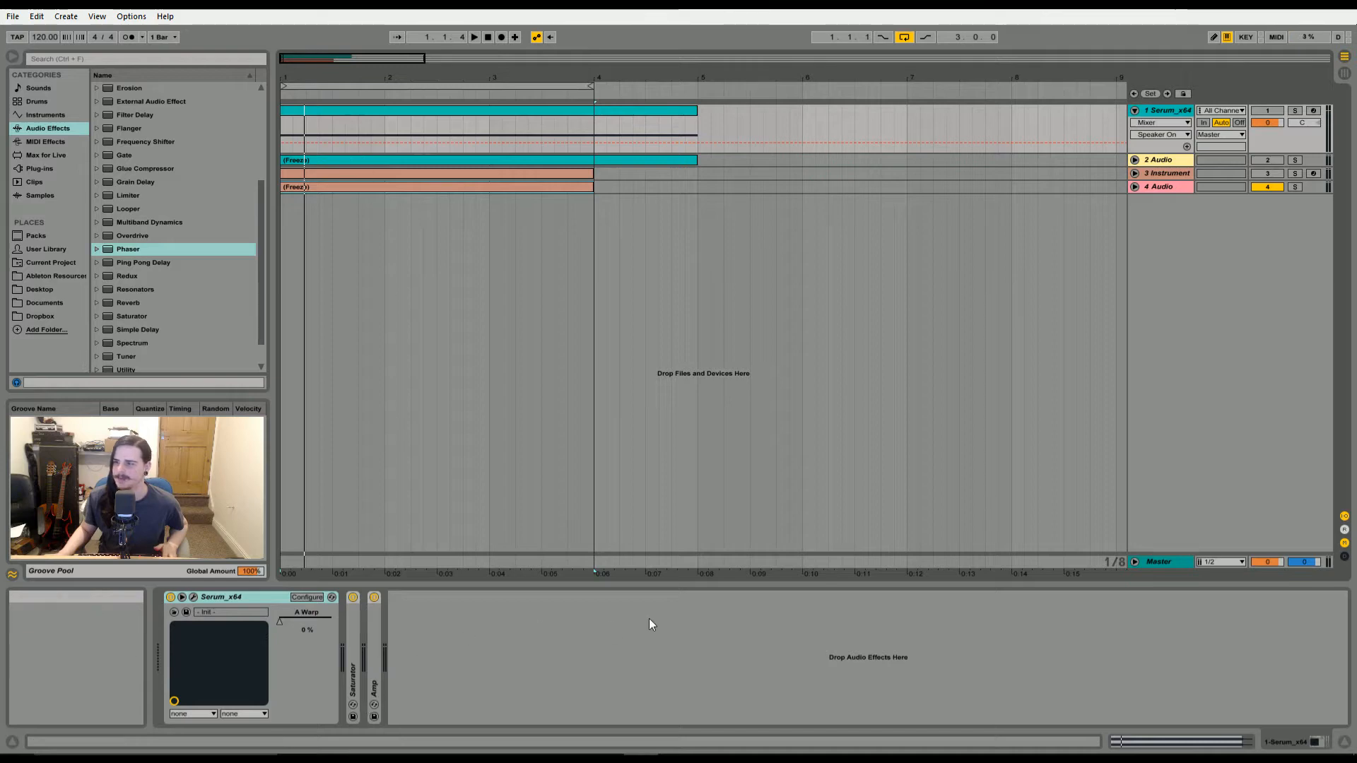
pyautogui.click(194, 598)
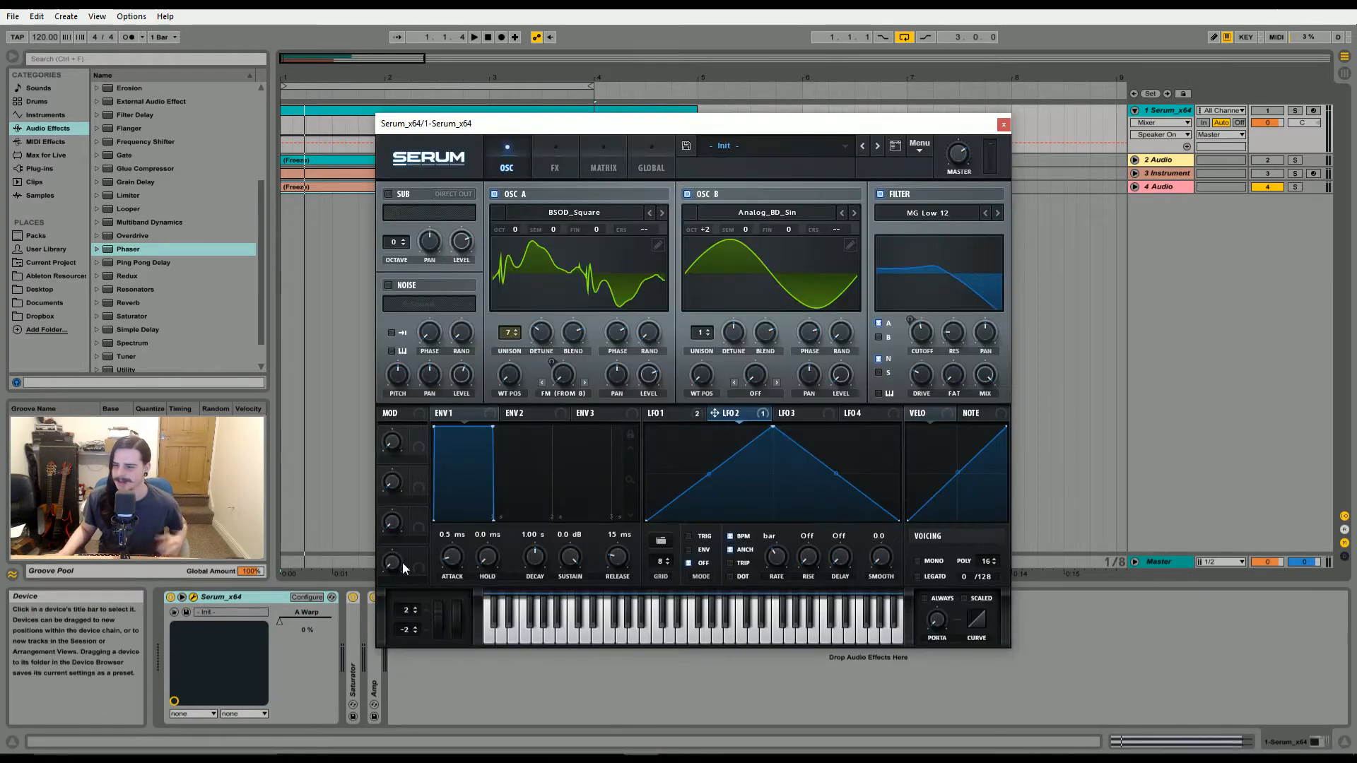
# - Deactivate the Saturator and Amp devices on the Serum track and reposition the plugin window
pyautogui.click(352, 599)
pyautogui.click(373, 599)
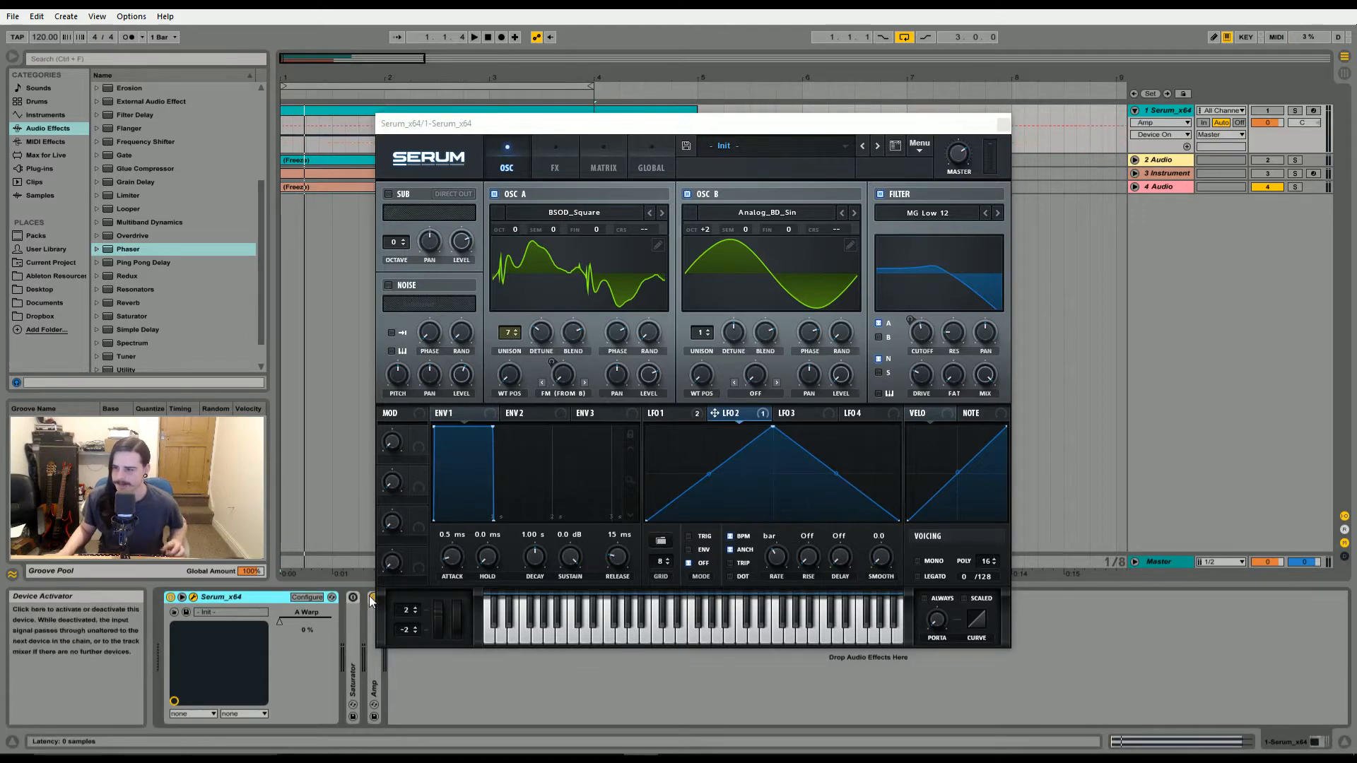
pyautogui.moveTo(568, 131); pyautogui.dragTo(450, 105)
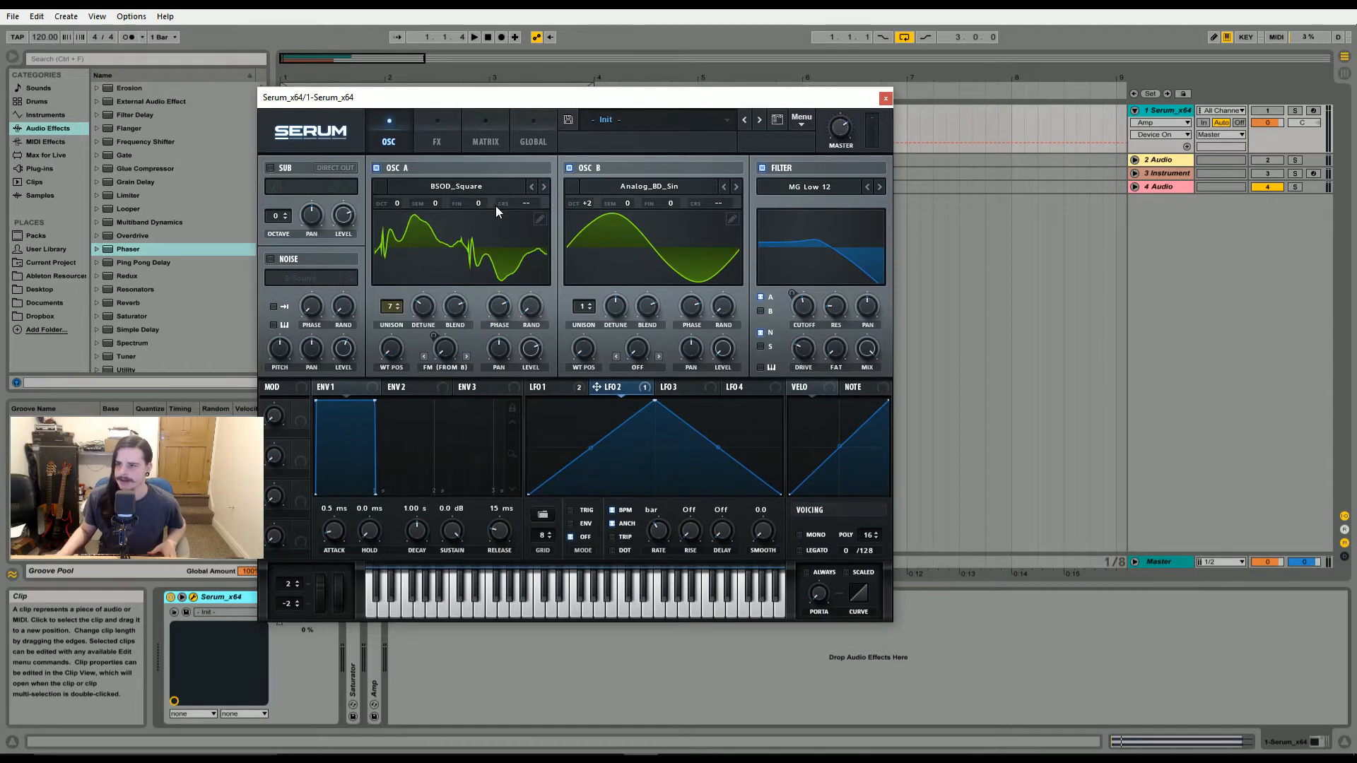
# - Review the Analog wavetable choices for oscillators A and B, along with Serum's modulation matrix
pyautogui.click(499, 188)
pyautogui.moveTo(426, 203)
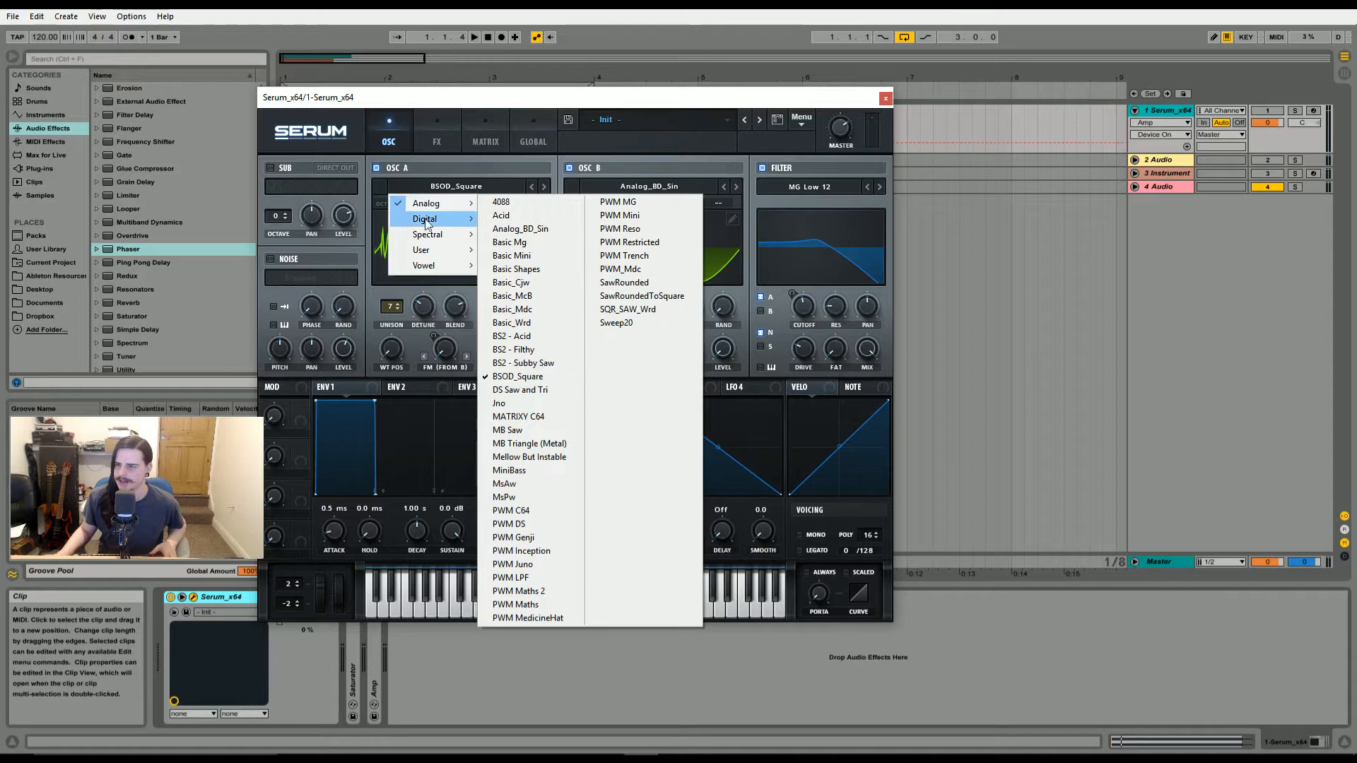
pyautogui.click(495, 145)
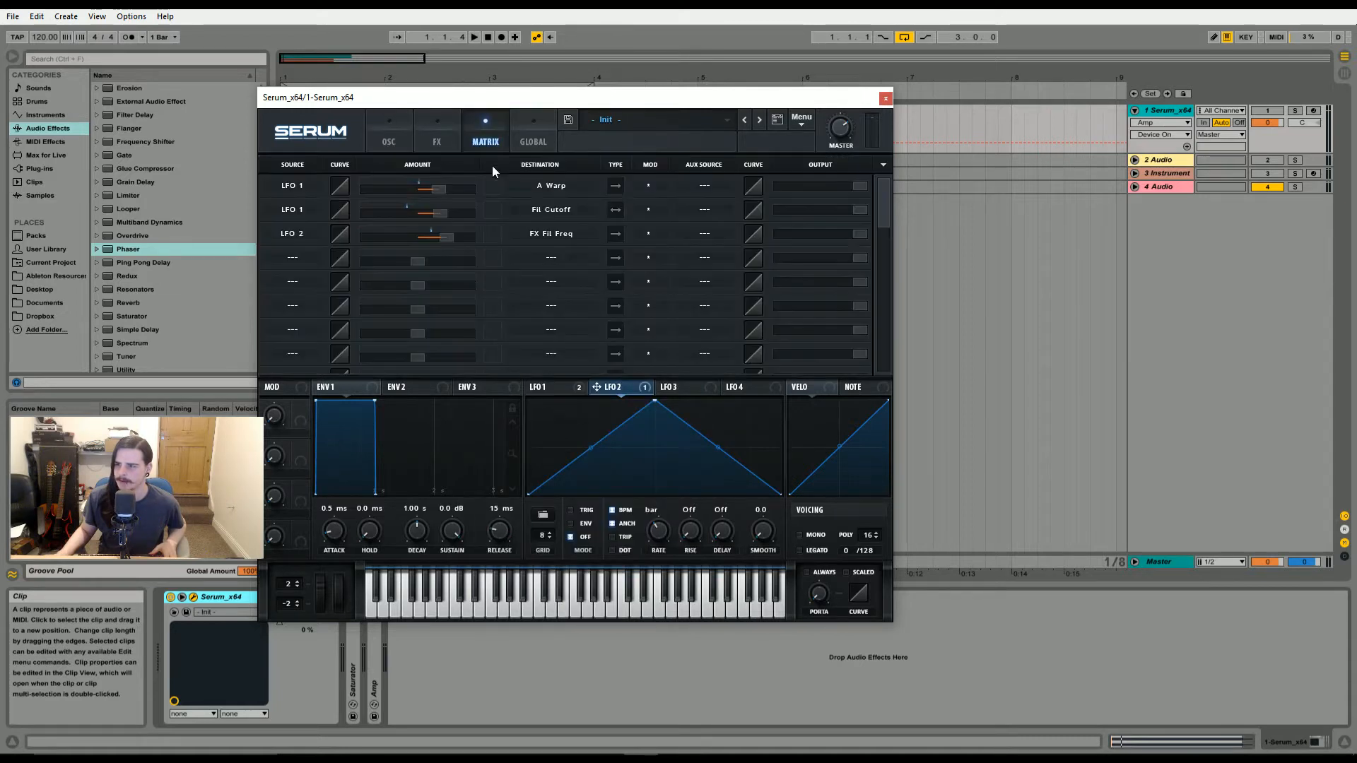
pyautogui.click(408, 133)
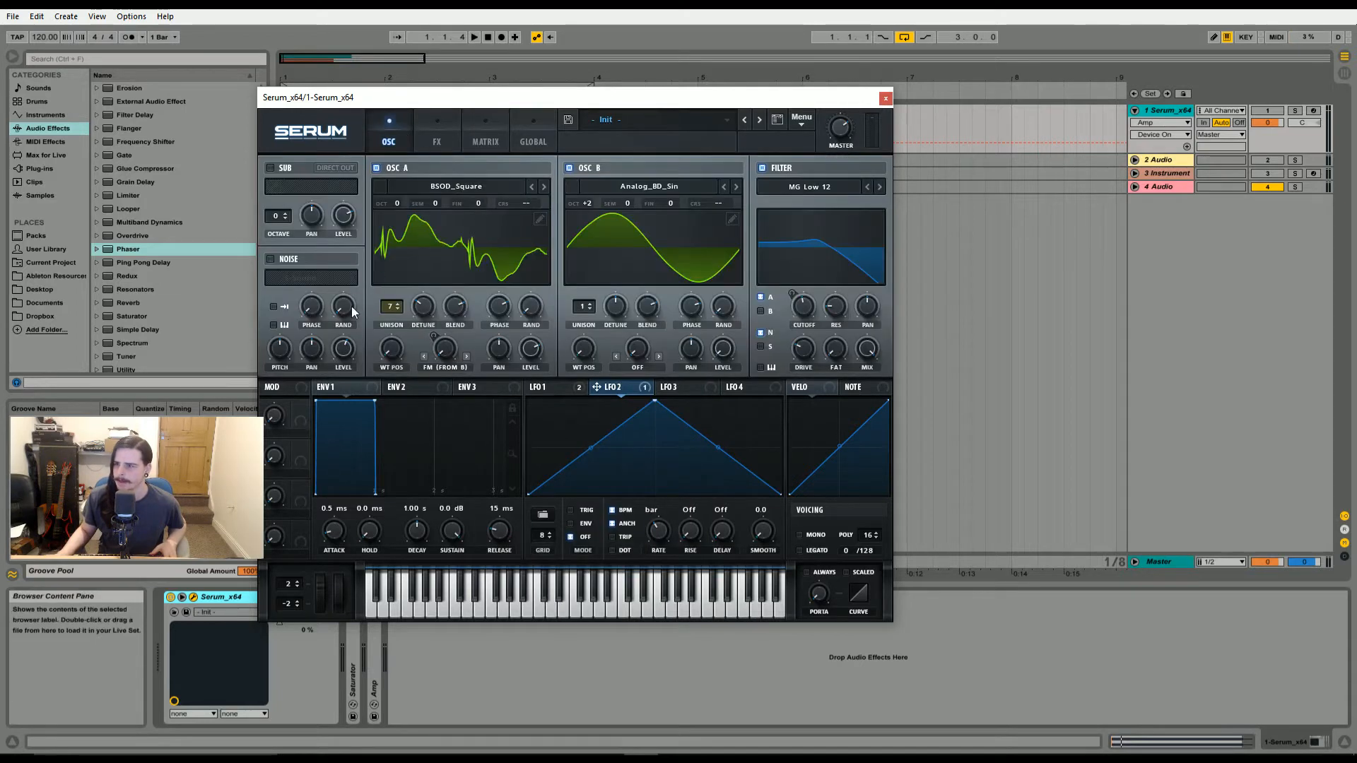
pyautogui.click(673, 189)
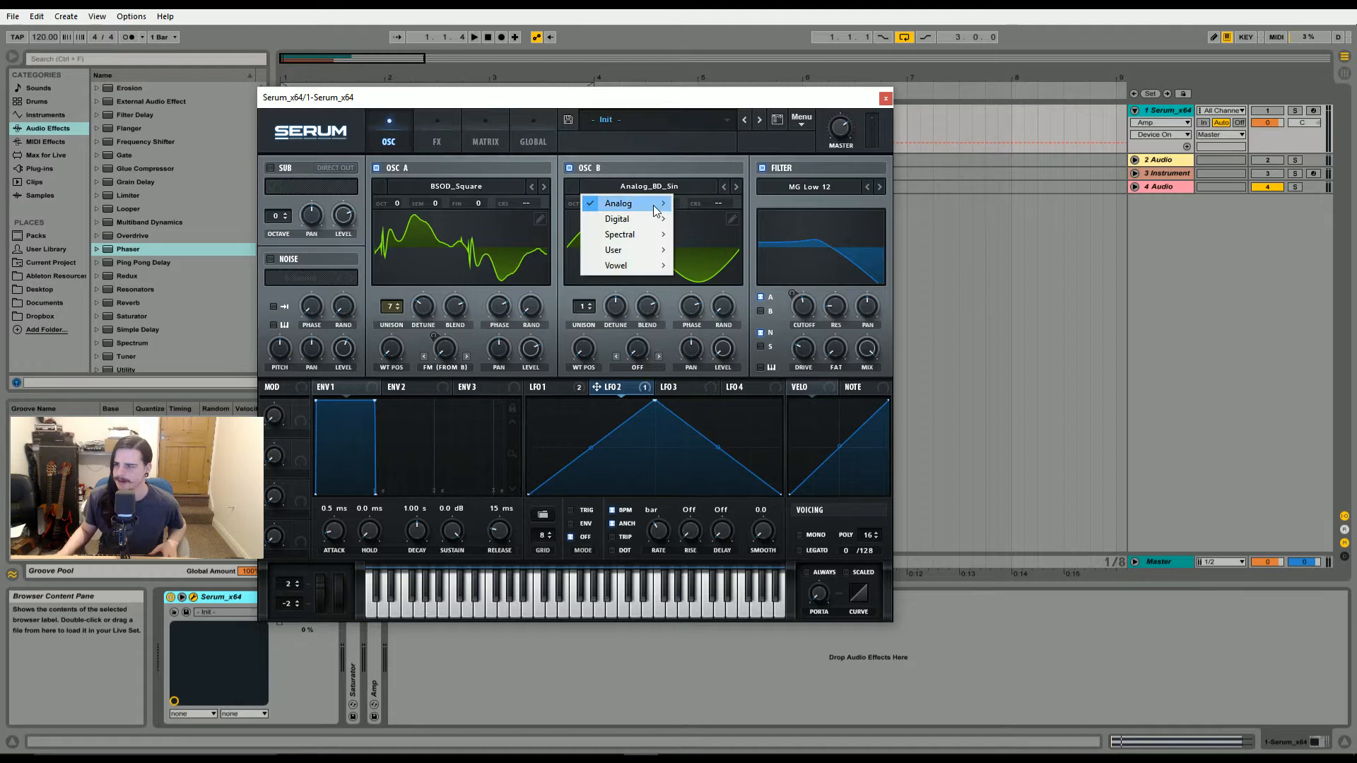
pyautogui.moveTo(633, 203)
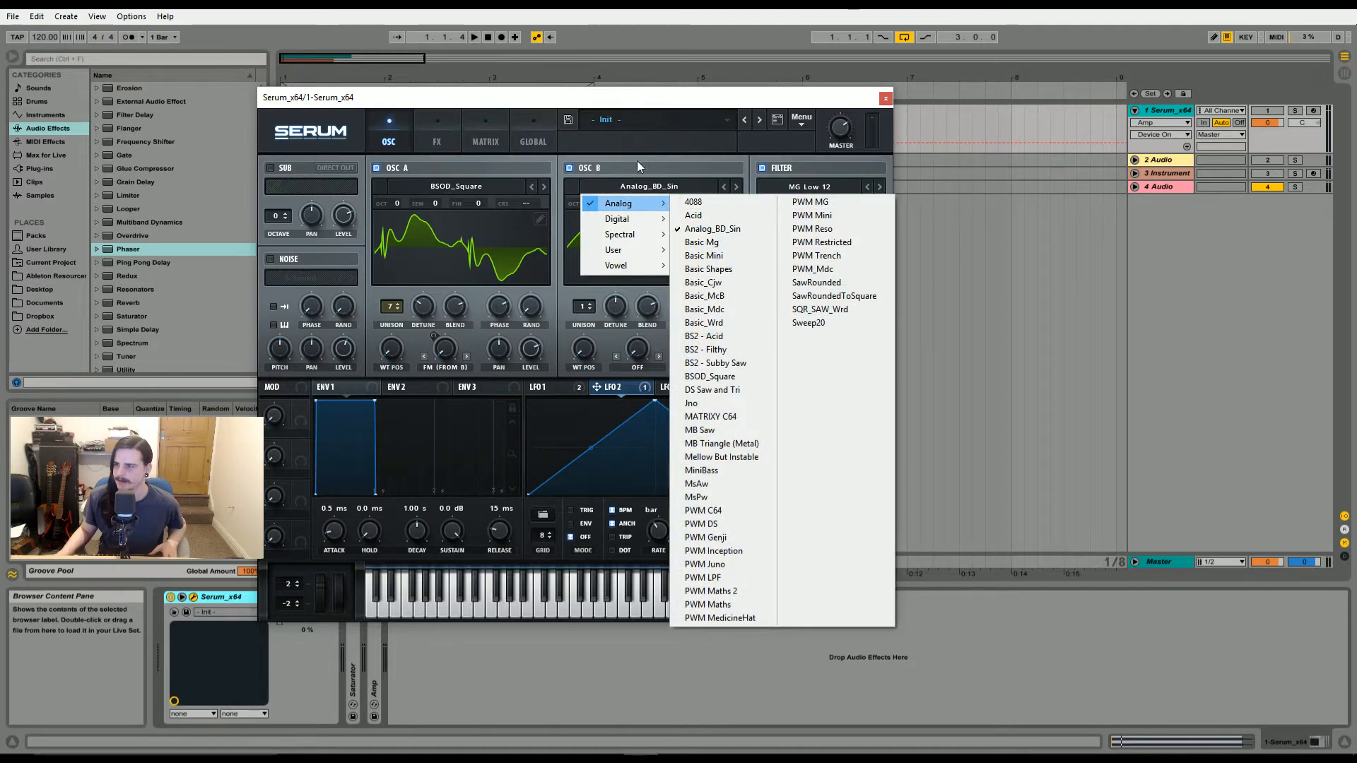
pyautogui.click(674, 228)
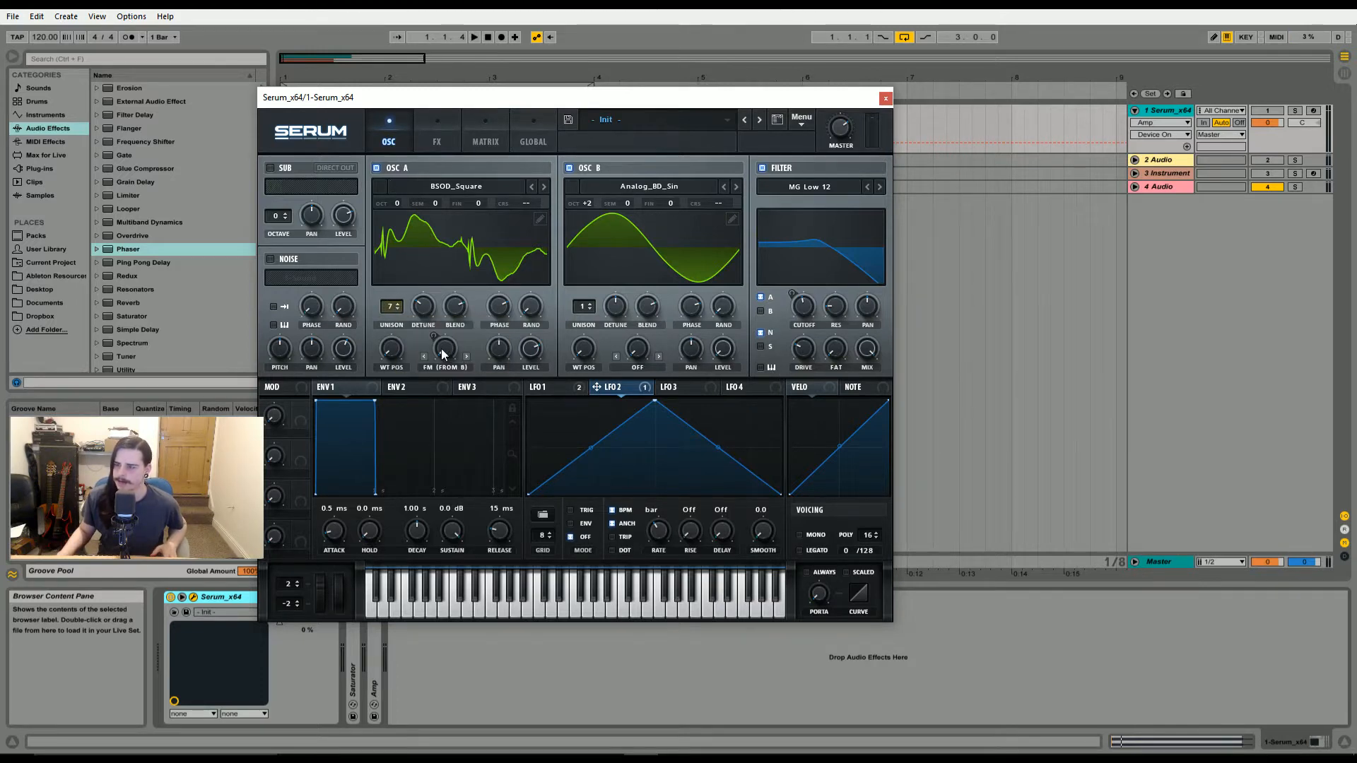
# - Examine oscillator A's unison detune and warp mode options, and the shape of LFO 1
pyautogui.moveTo(424, 311); pyautogui.dragTo(424, 312)
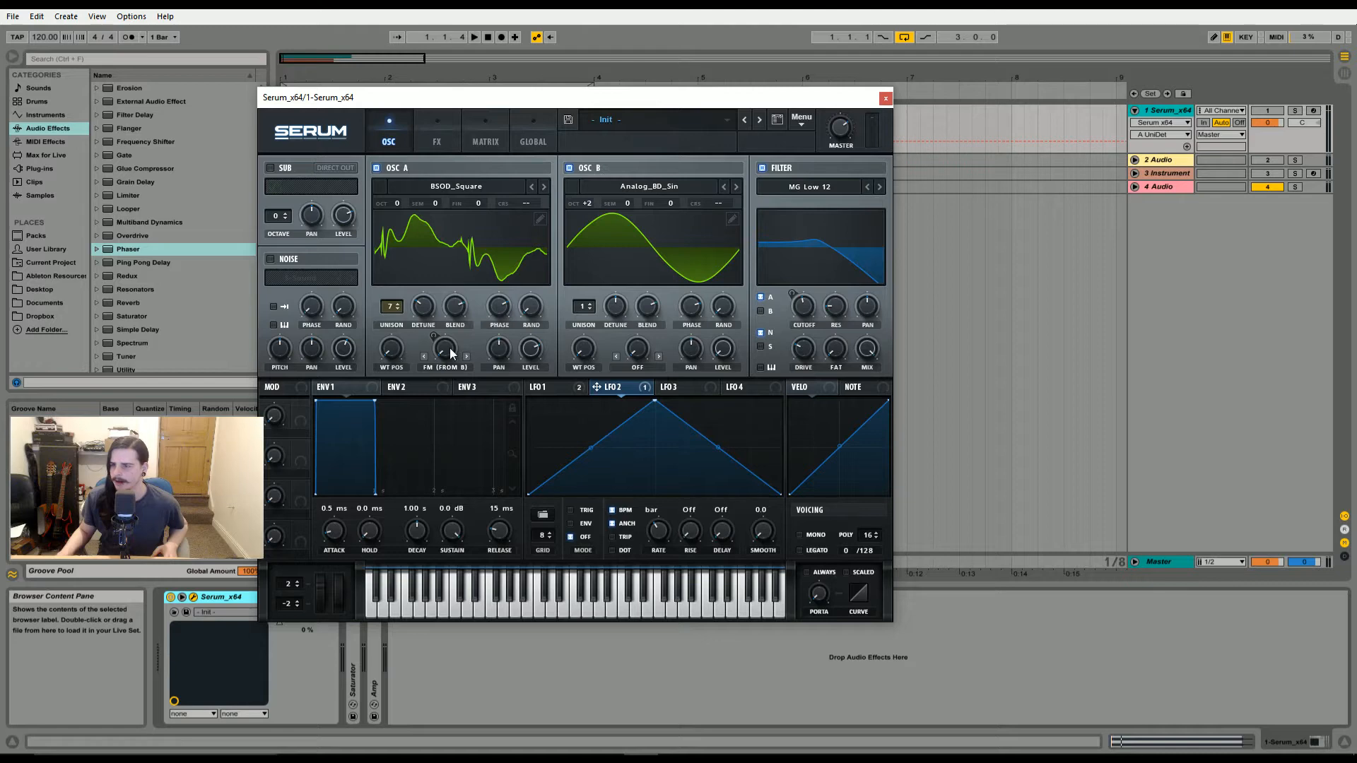
pyautogui.click(585, 391)
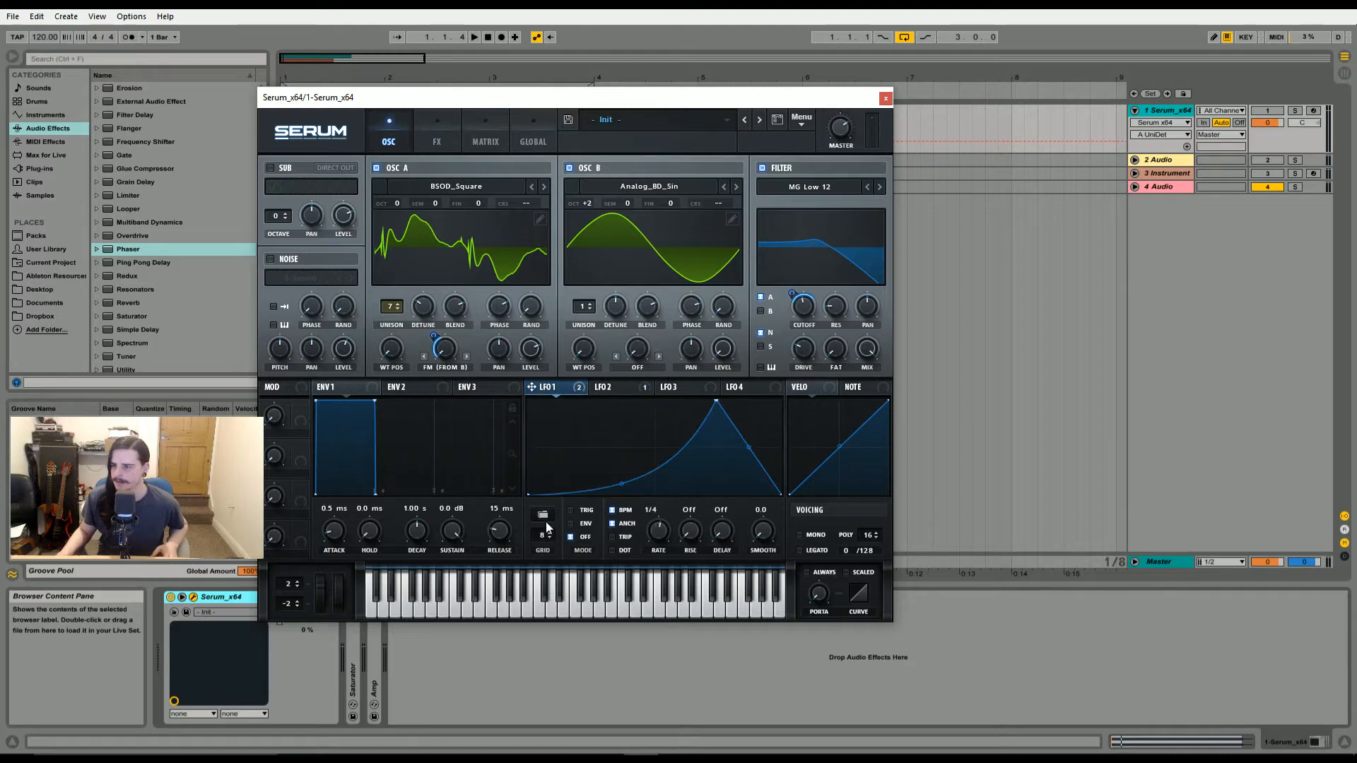
pyautogui.click(438, 371)
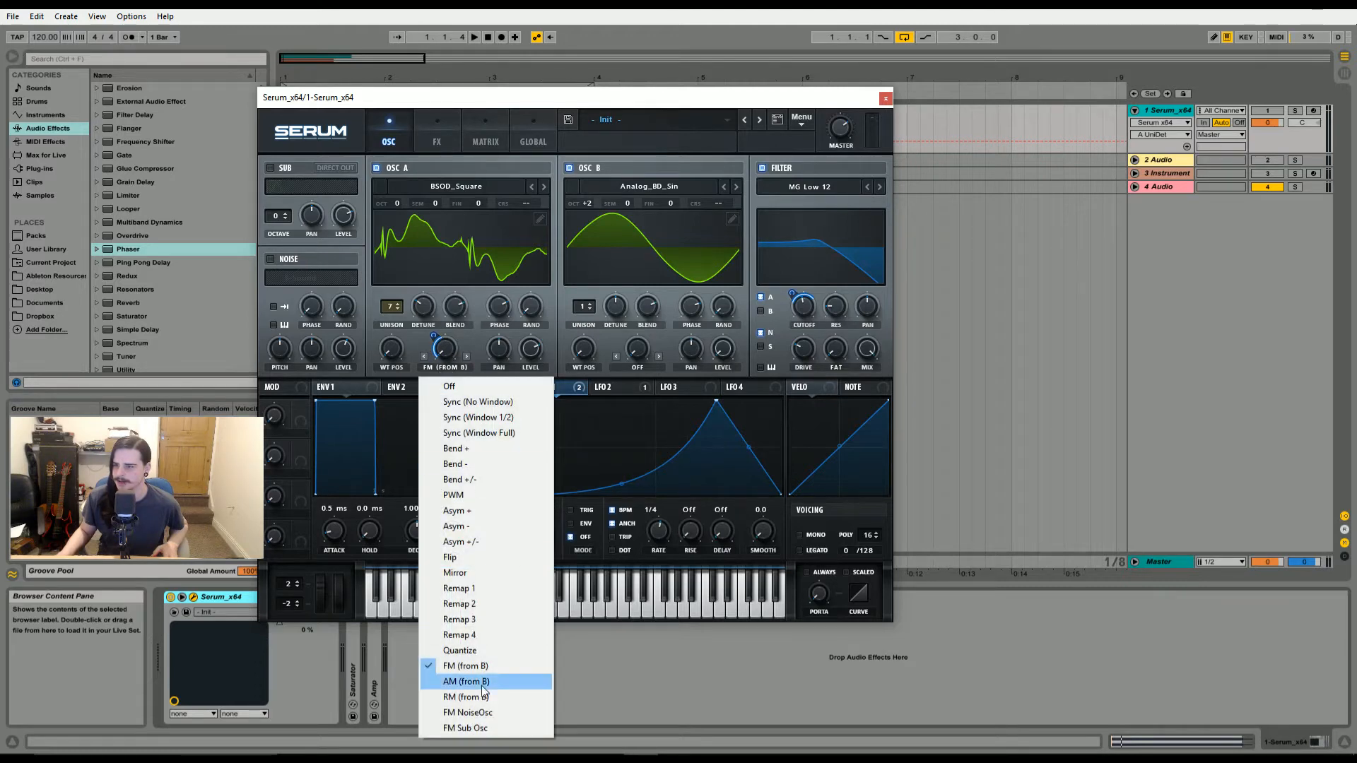
pyautogui.click(555, 229)
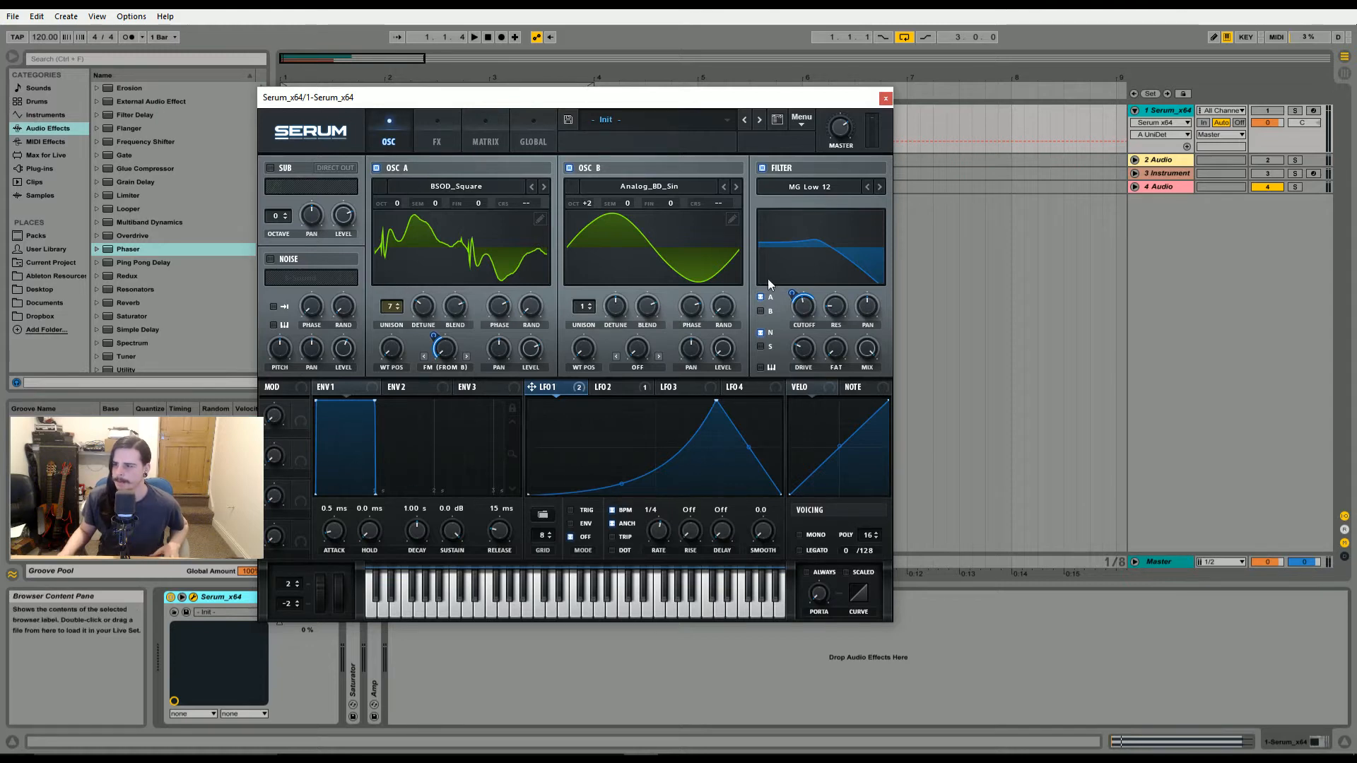
# - Show Serum's effects, solo the Serum track and play back its dry sound
pyautogui.click(436, 128)
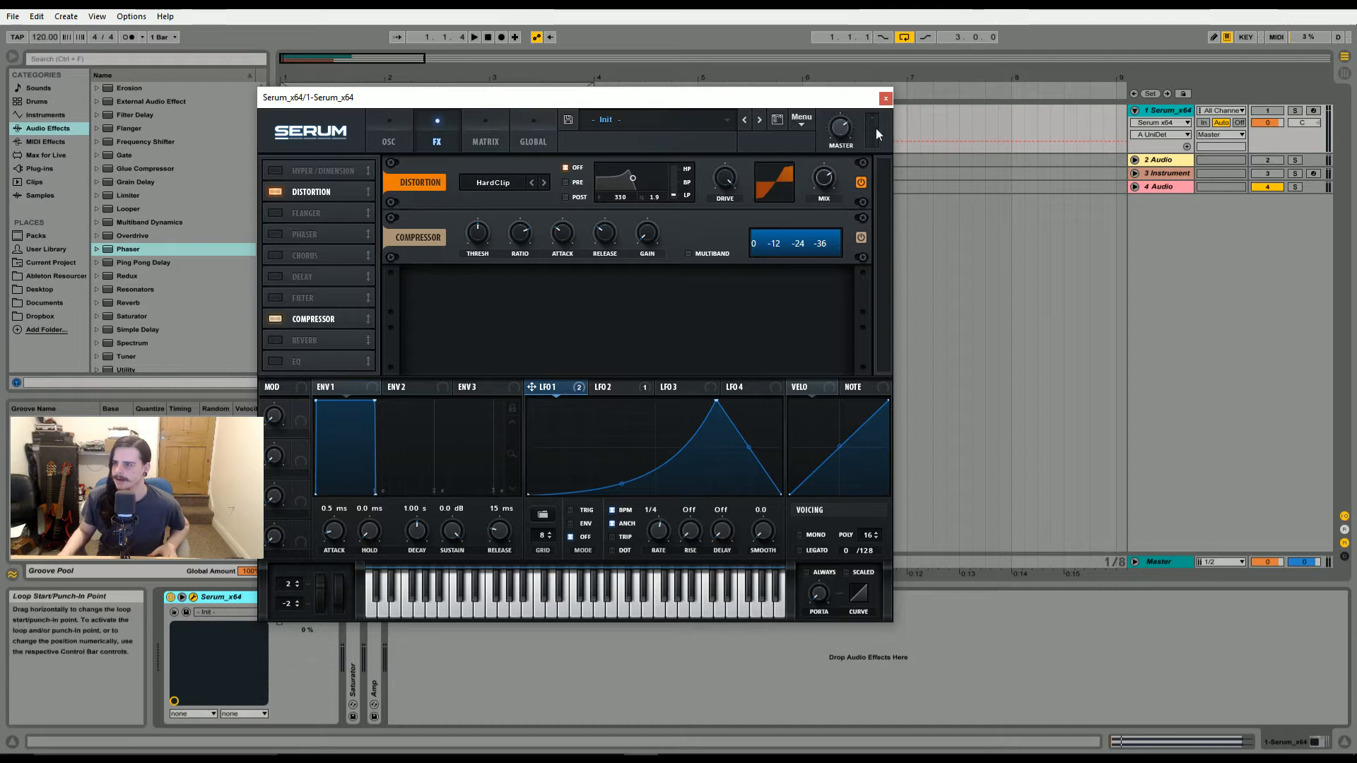
pyautogui.click(1296, 112)
pyautogui.press('space')
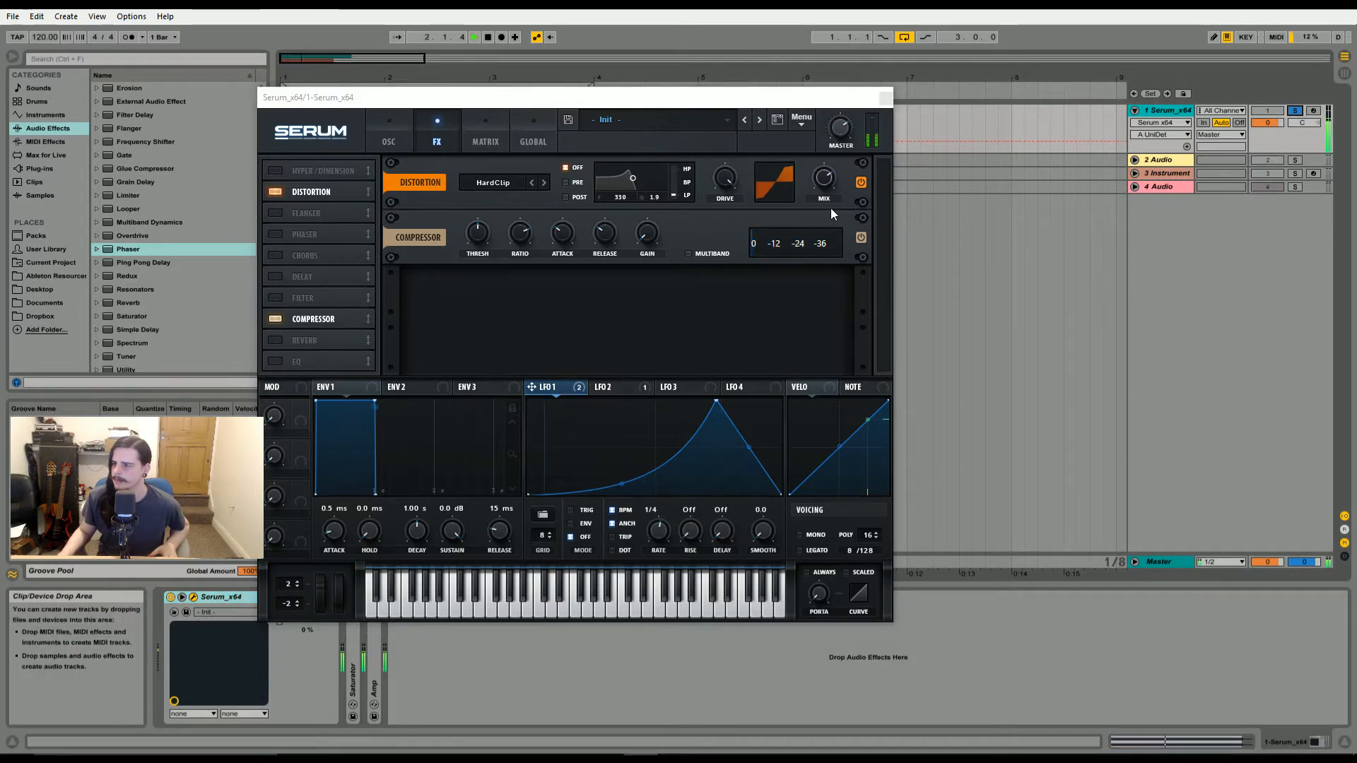
pyautogui.press('space')
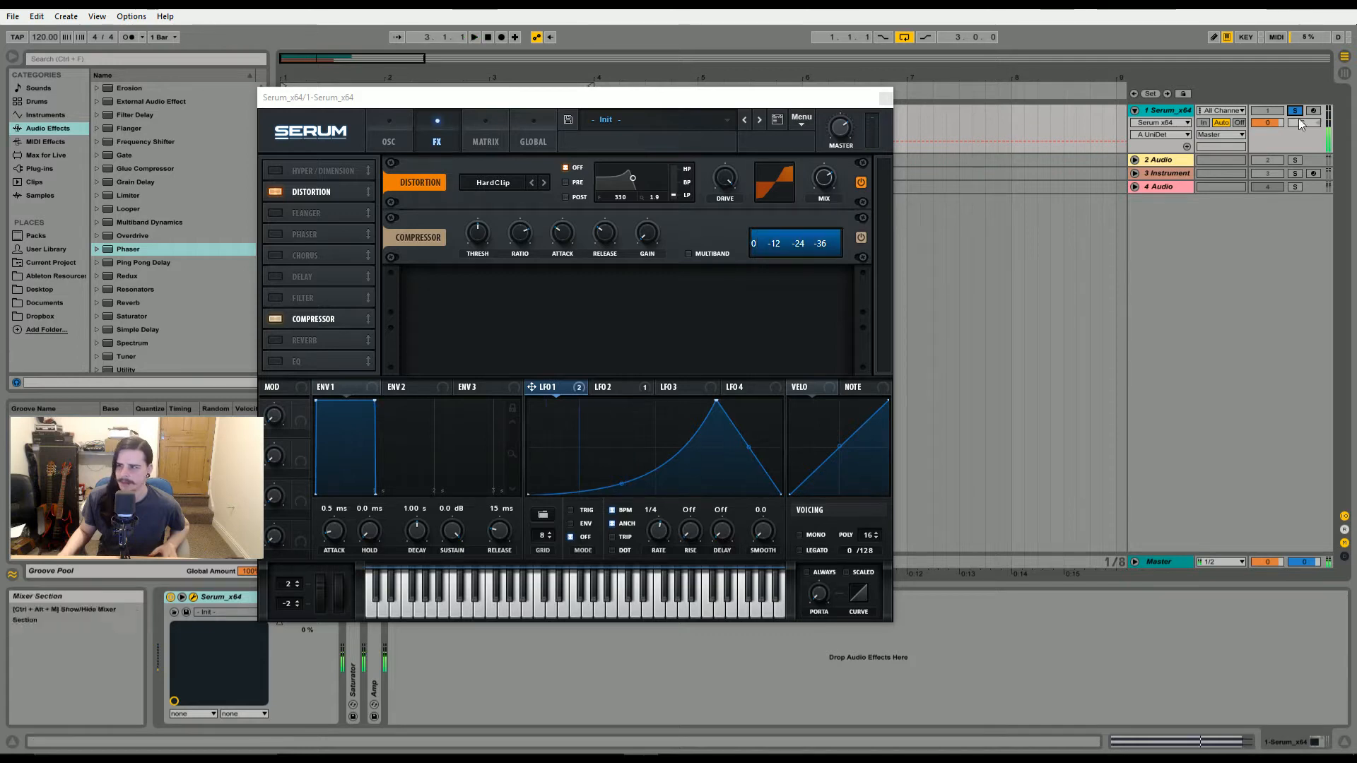
# - Unsolo and fold the Serum track, and close its plugin window
pyautogui.click(1295, 111)
pyautogui.click(1134, 111)
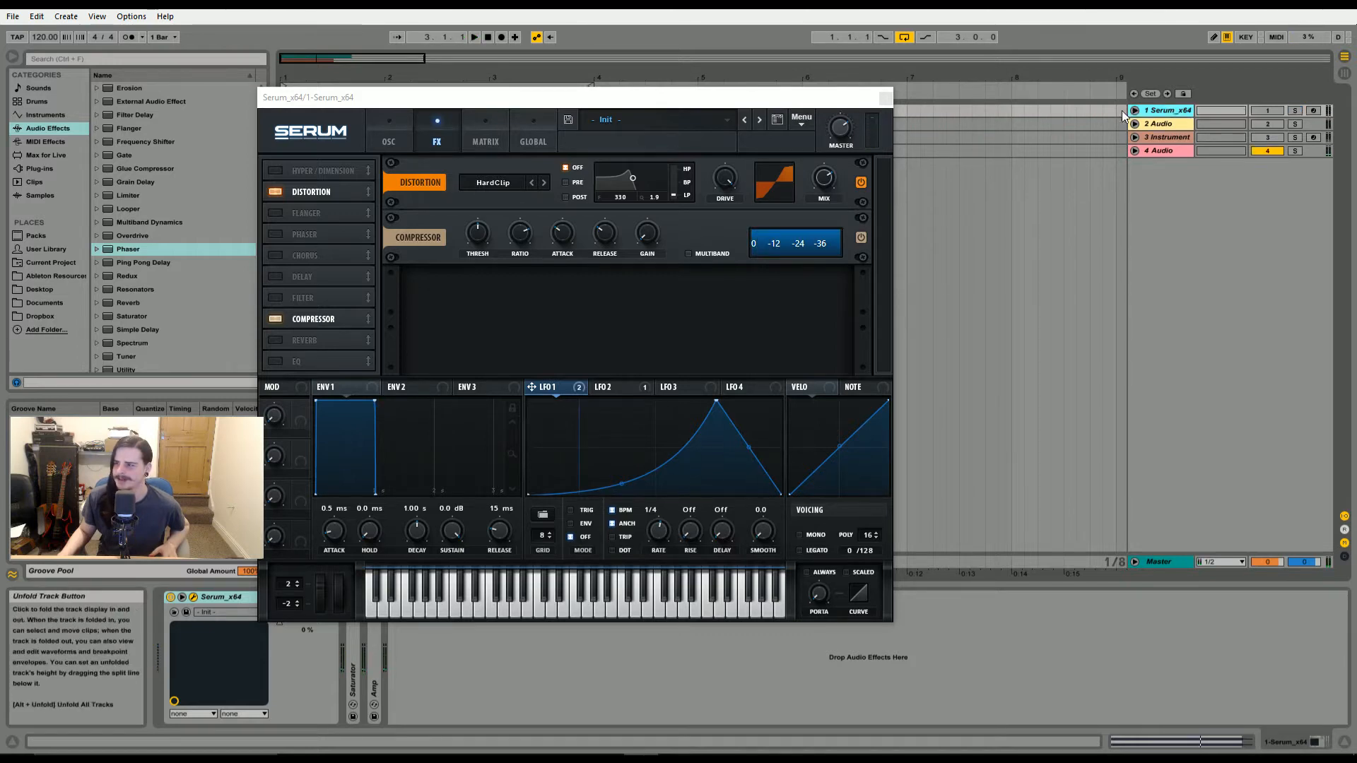
pyautogui.click(886, 98)
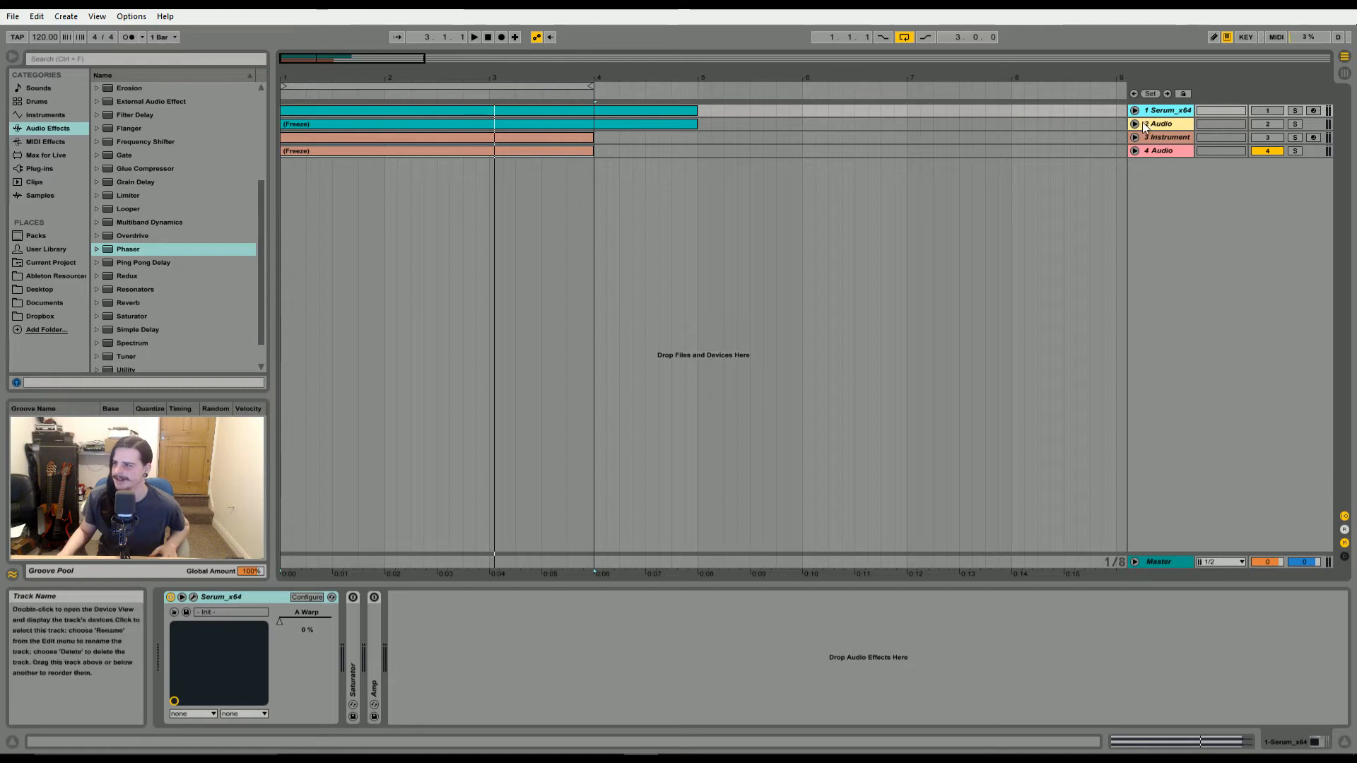
# - Unfold the 2 Audio track to examine its frozen clip's waveform, then fold the tracks again
pyautogui.click(1135, 123)
pyautogui.click(337, 123)
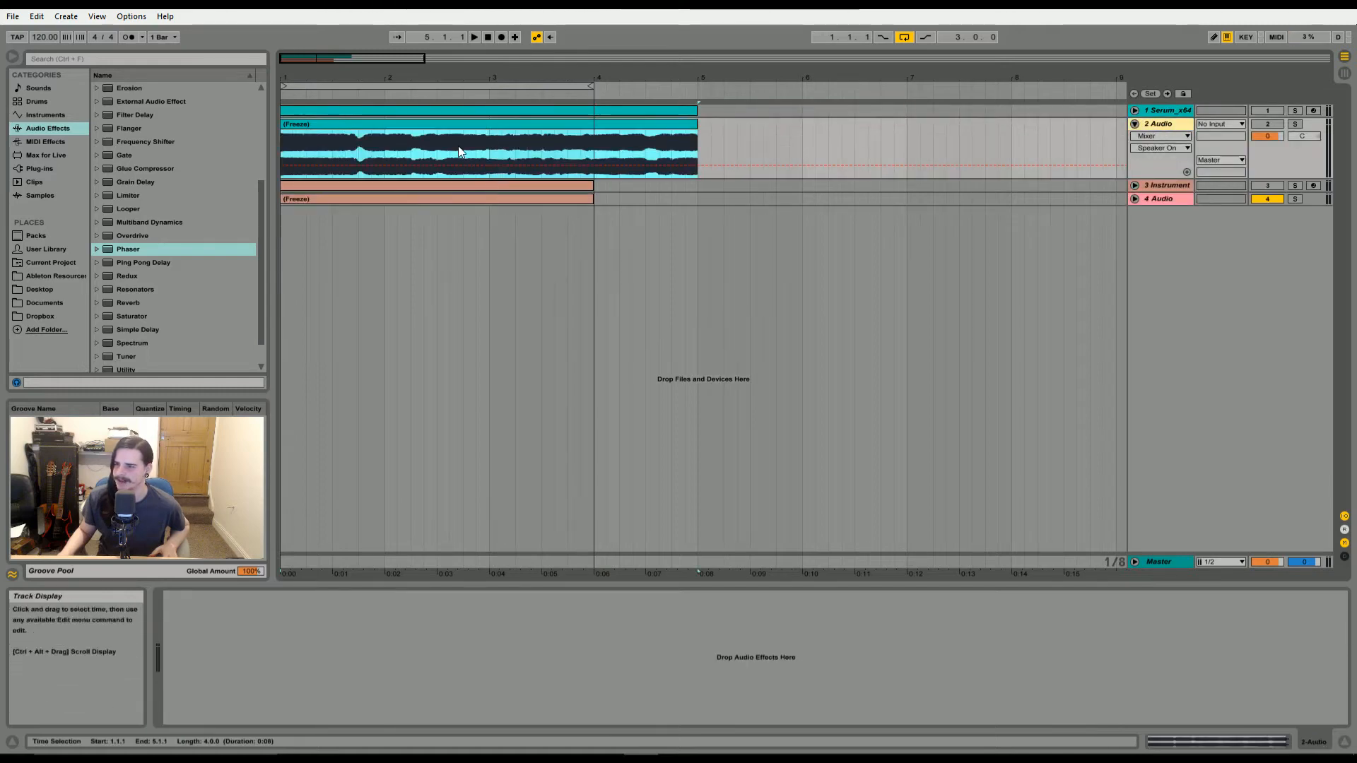
pyautogui.moveTo(347, 60); pyautogui.dragTo(348, 44)
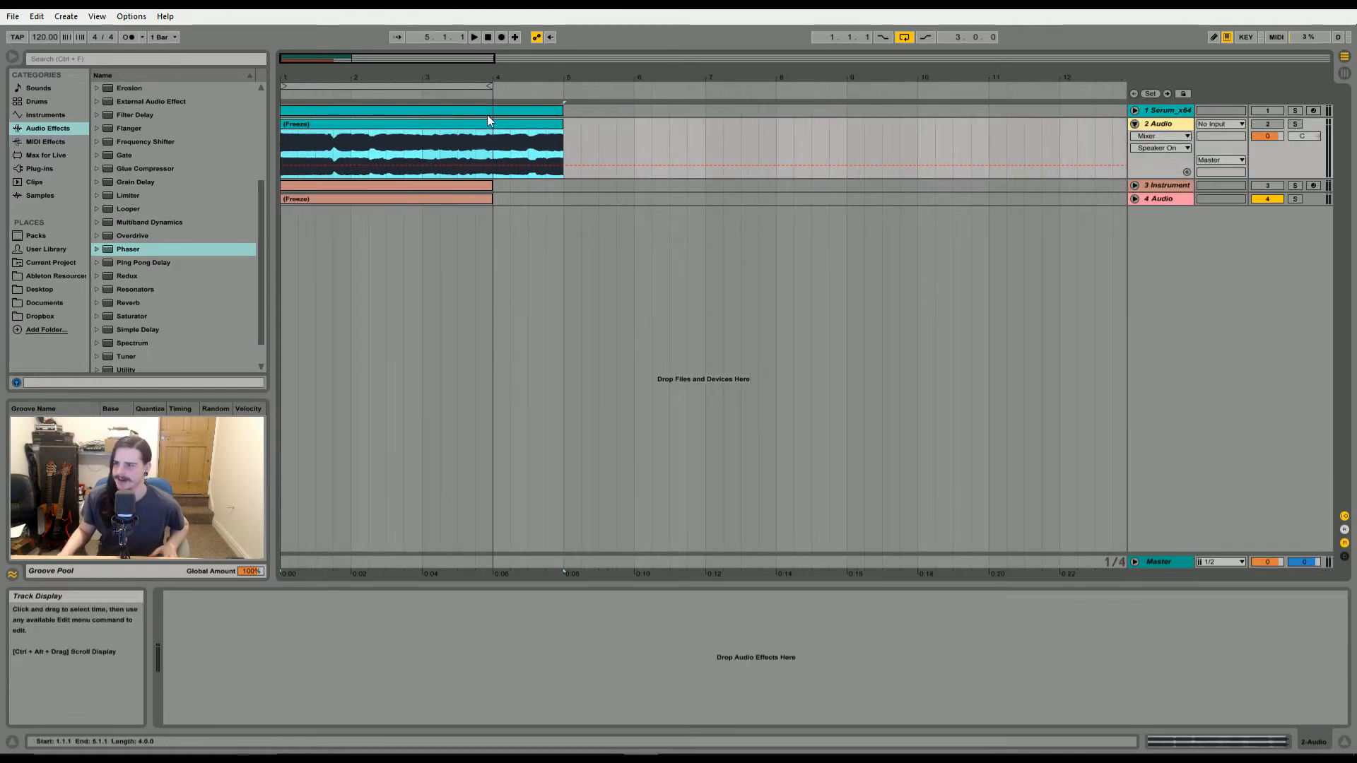
pyautogui.click(1136, 111)
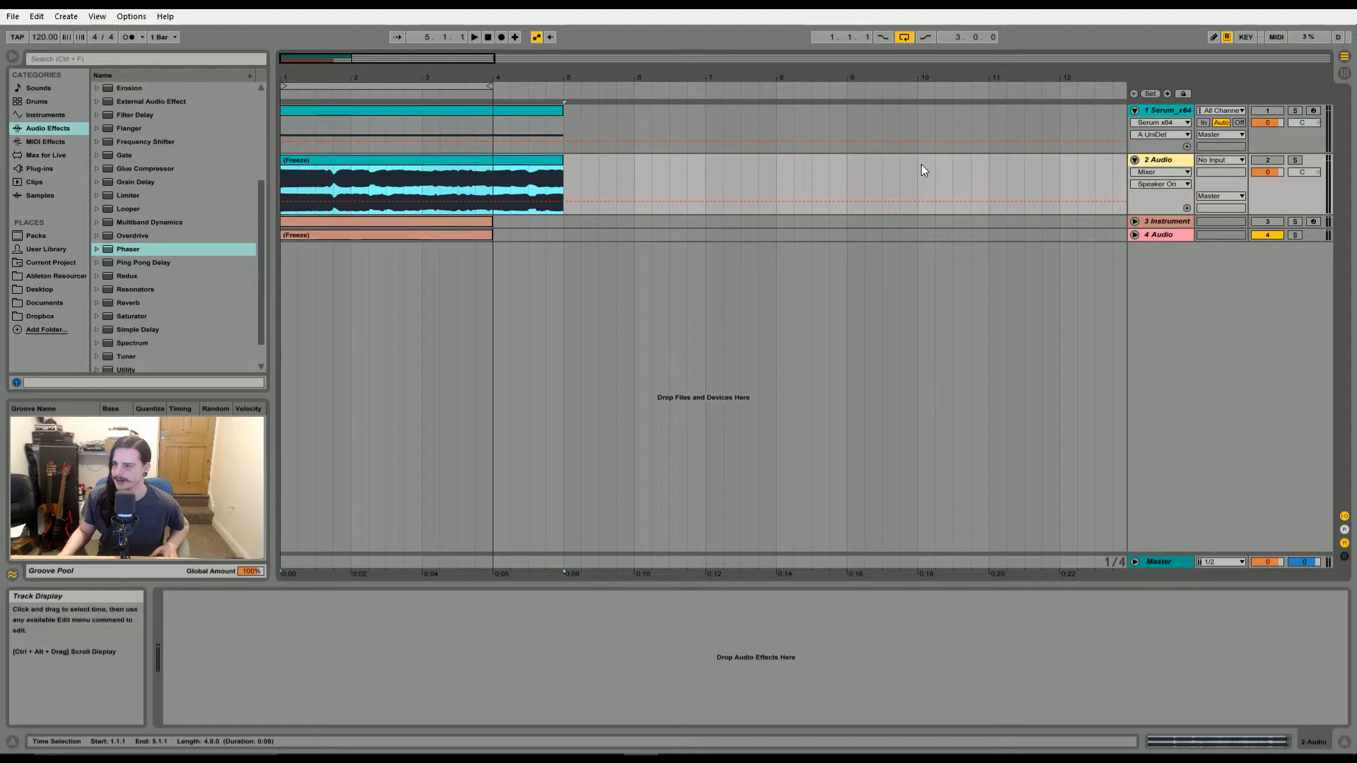
pyautogui.click(1135, 110)
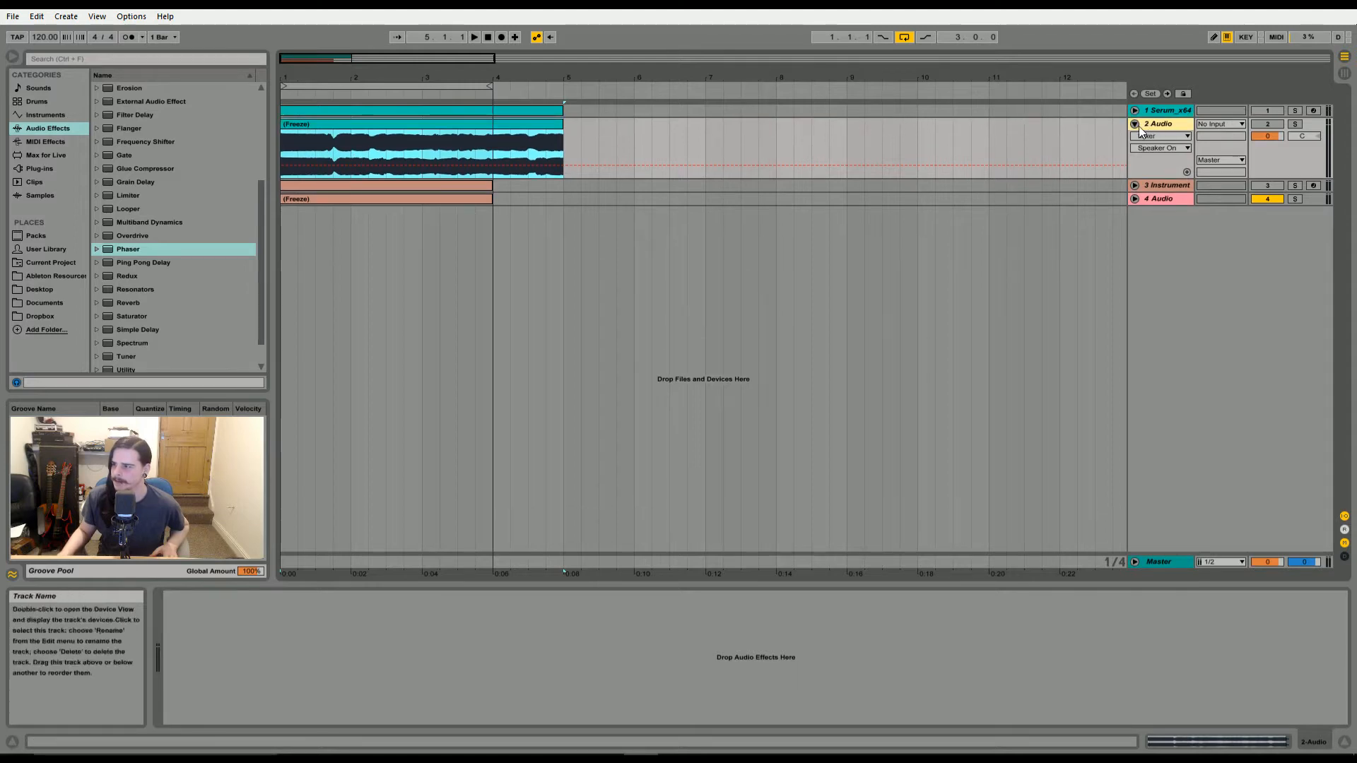
pyautogui.click(1138, 126)
pyautogui.click(1135, 124)
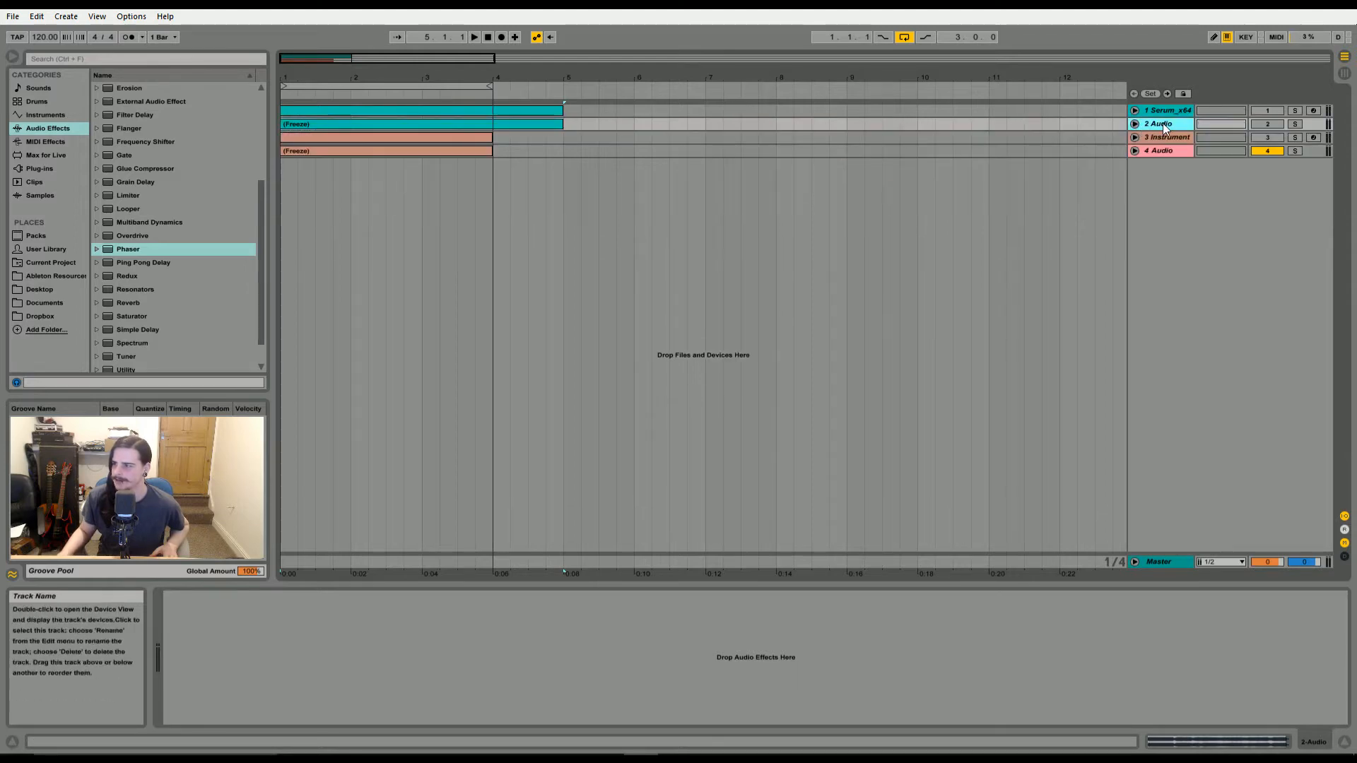
# - Unfold the 3 Instrument track and show the start of its Instrument Rack device chain
pyautogui.click(1135, 137)
pyautogui.click(1151, 135)
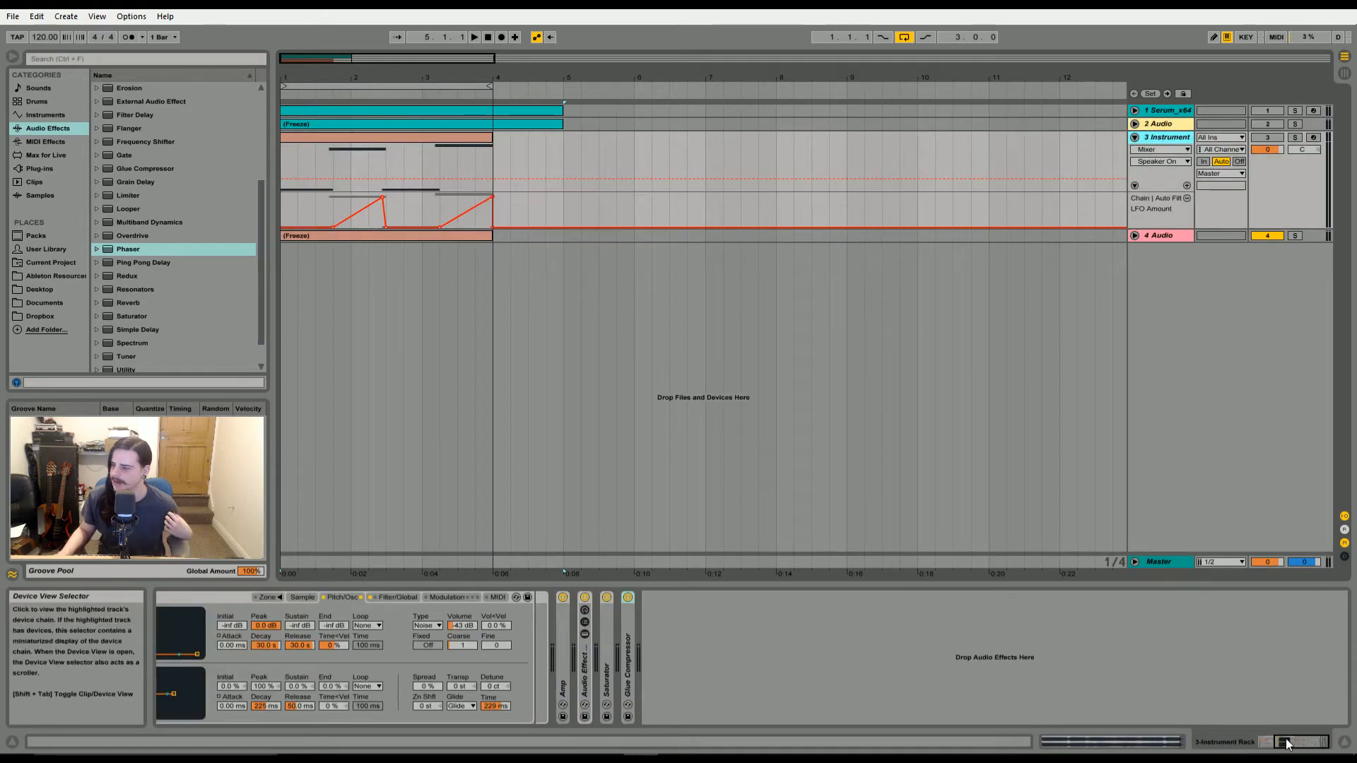
pyautogui.moveTo(1289, 741); pyautogui.dragTo(1268, 742)
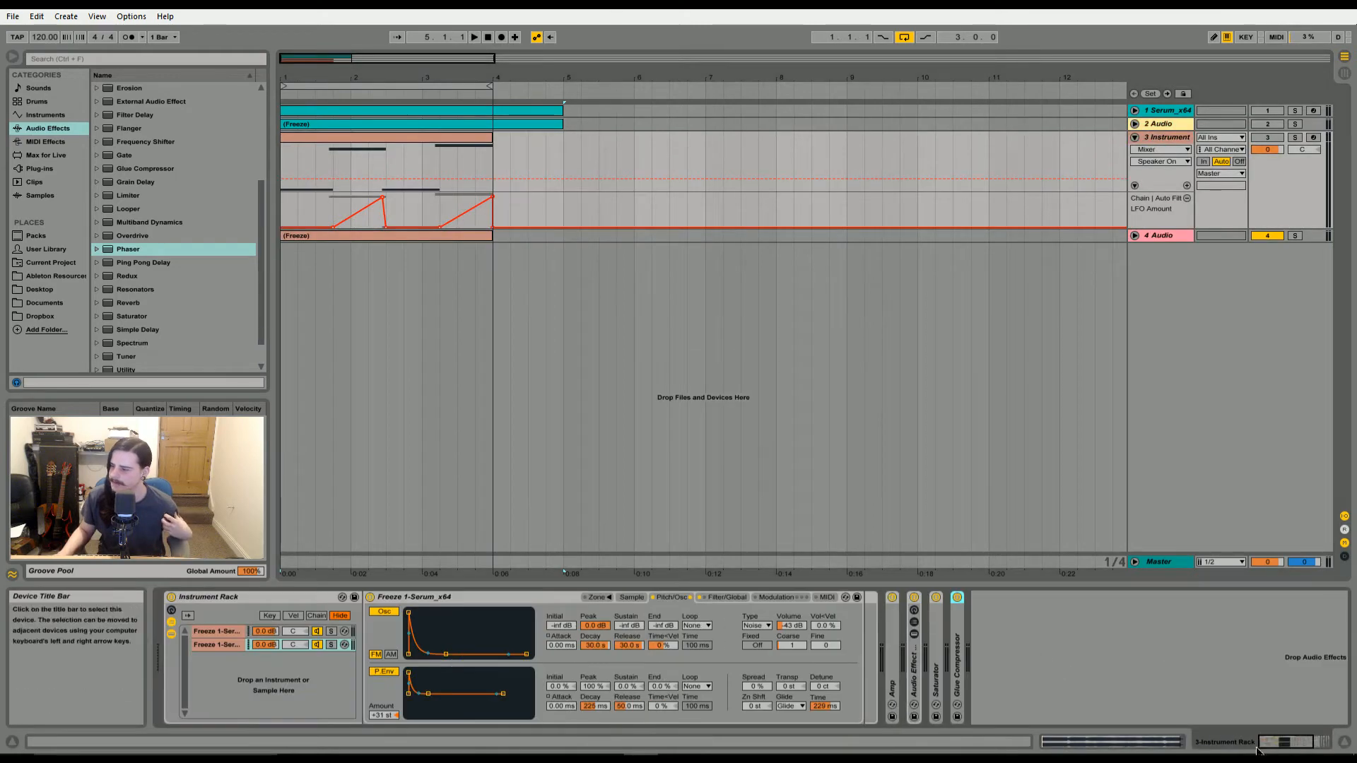
# - Inspect the sample properties of both Freeze 1-Serum_x64 chains in the Instrument Rack
pyautogui.click(218, 630)
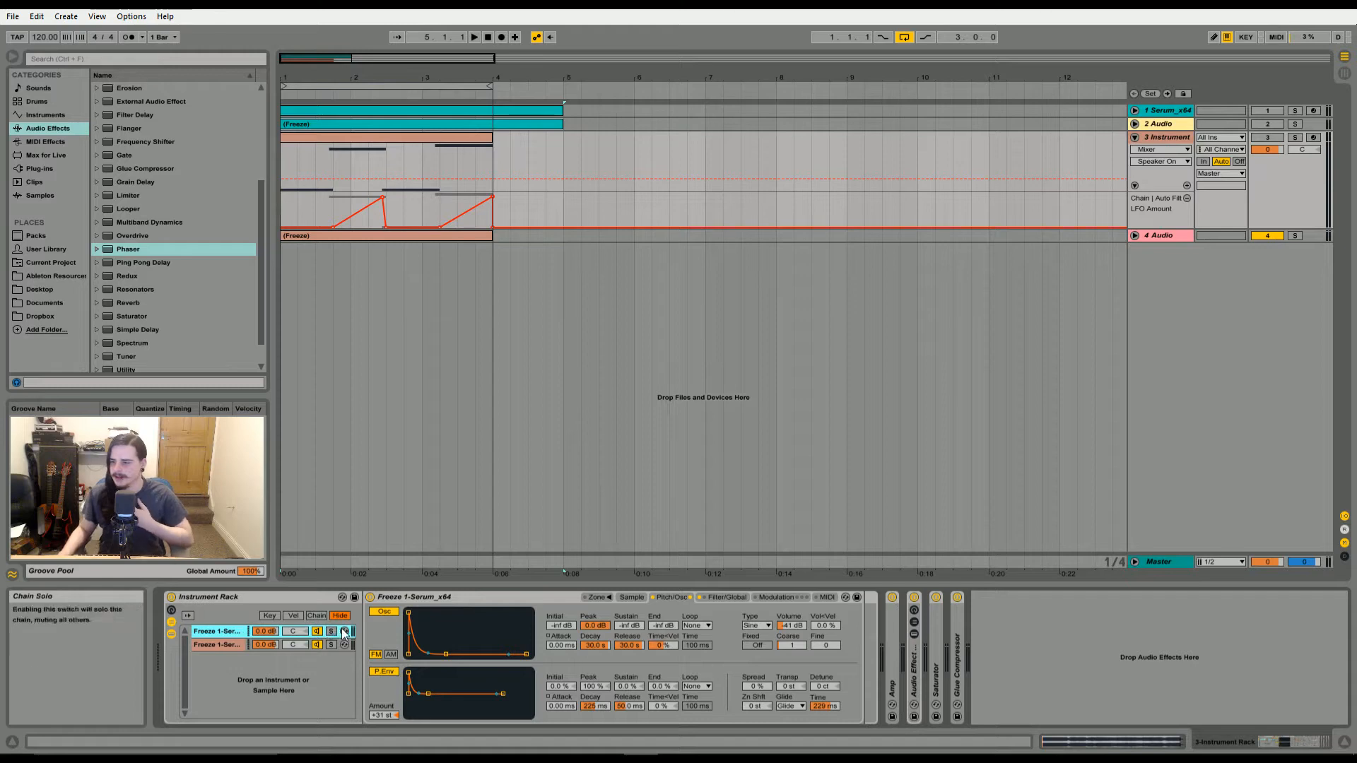
pyautogui.click(630, 597)
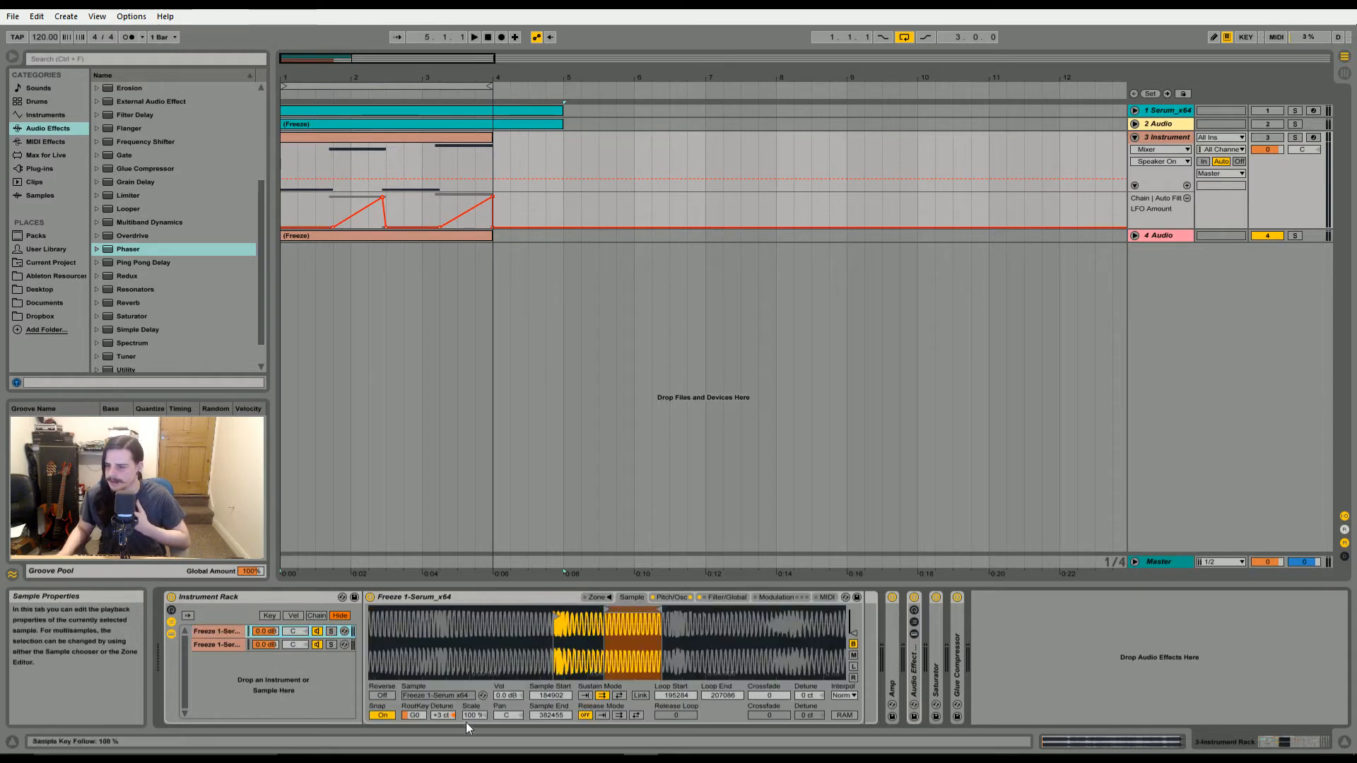
pyautogui.click(217, 646)
pyautogui.click(204, 630)
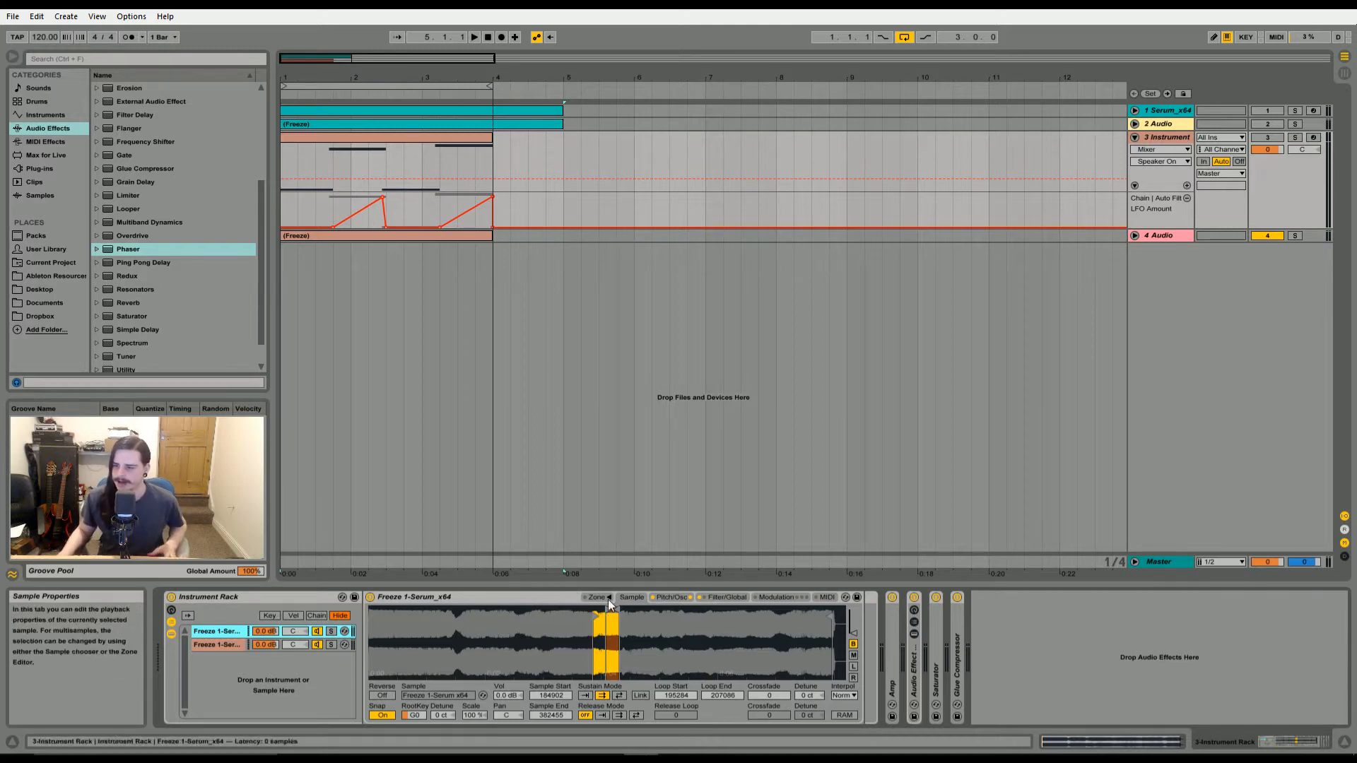
# - Examine the first chain's sample loop up close, then review its waveshaper with the type kept on Hard
pyautogui.moveTo(618, 638)
pyautogui.mouseDown()
pyautogui.moveTo(625, 674)
pyautogui.moveTo(623, 651)
pyautogui.mouseUp()
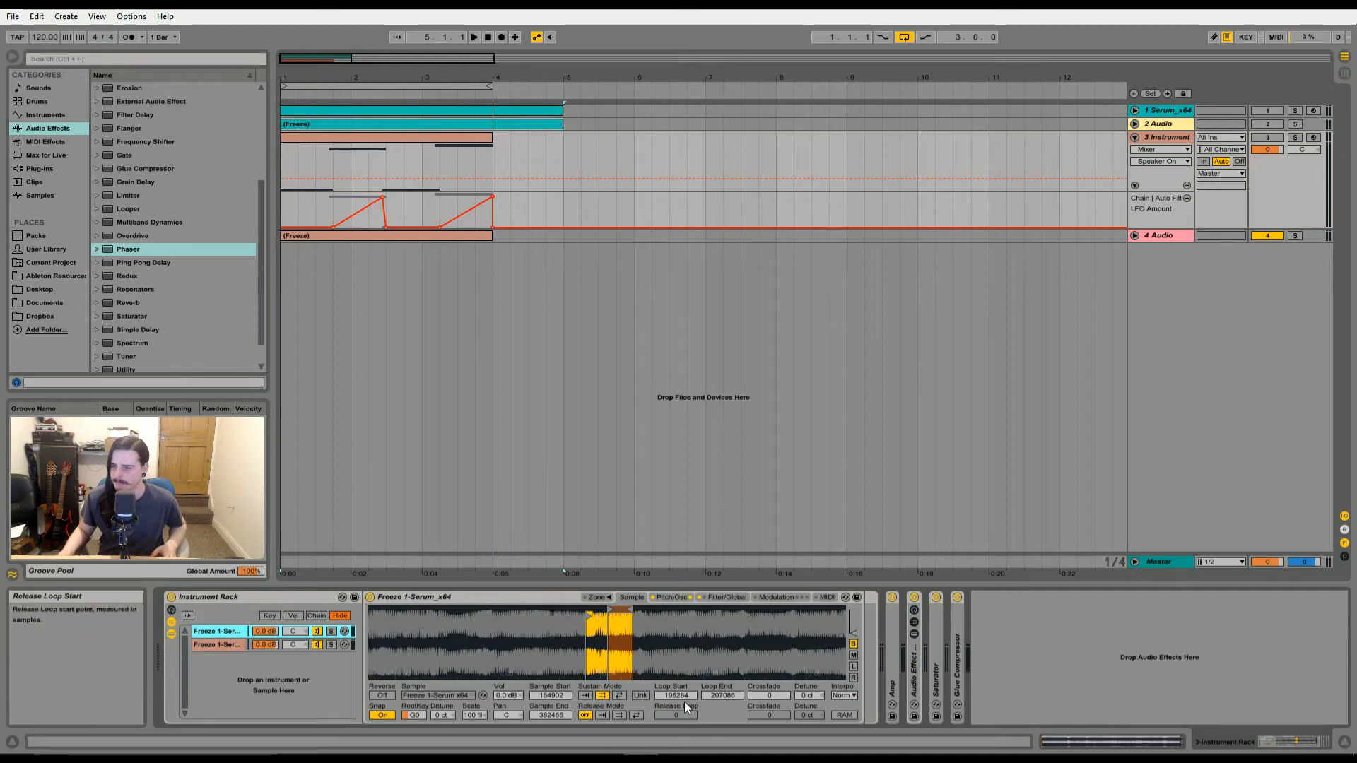
pyautogui.click(703, 599)
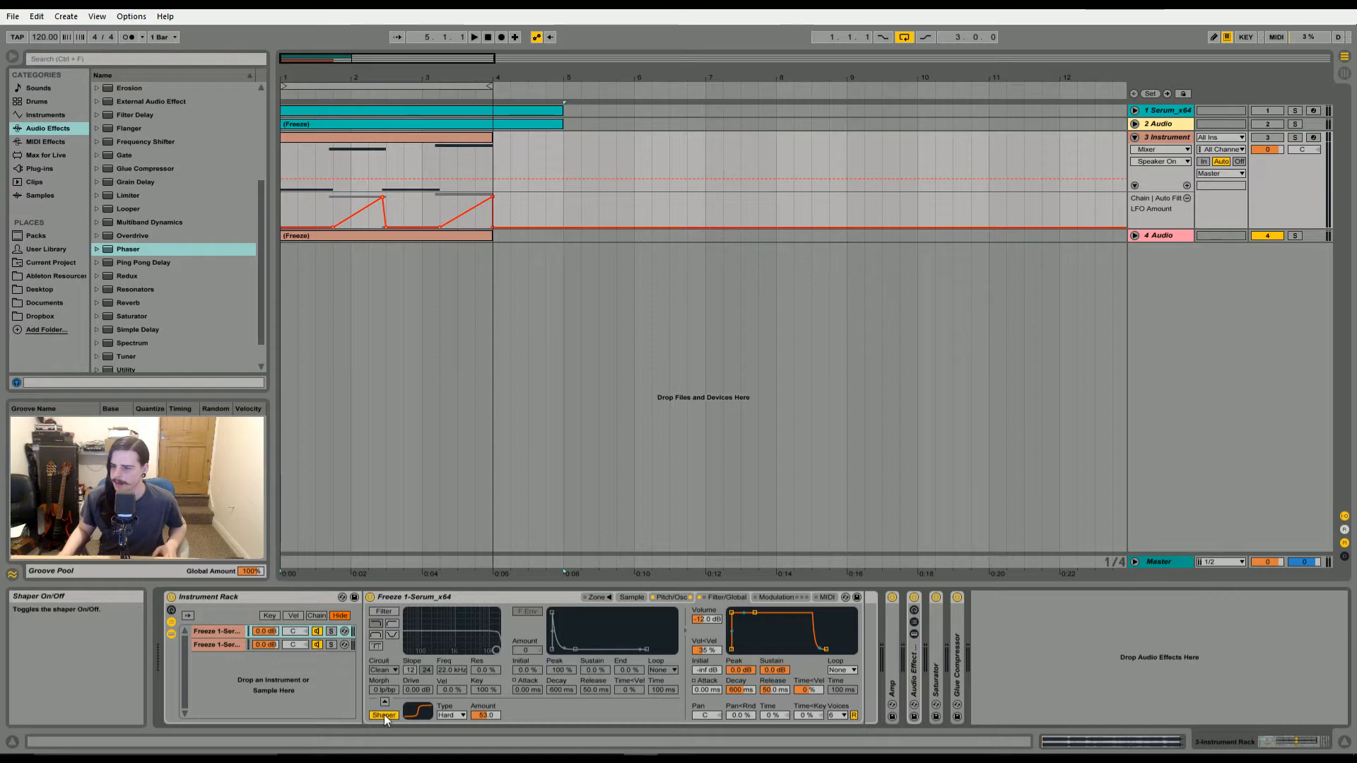
pyautogui.click(457, 717)
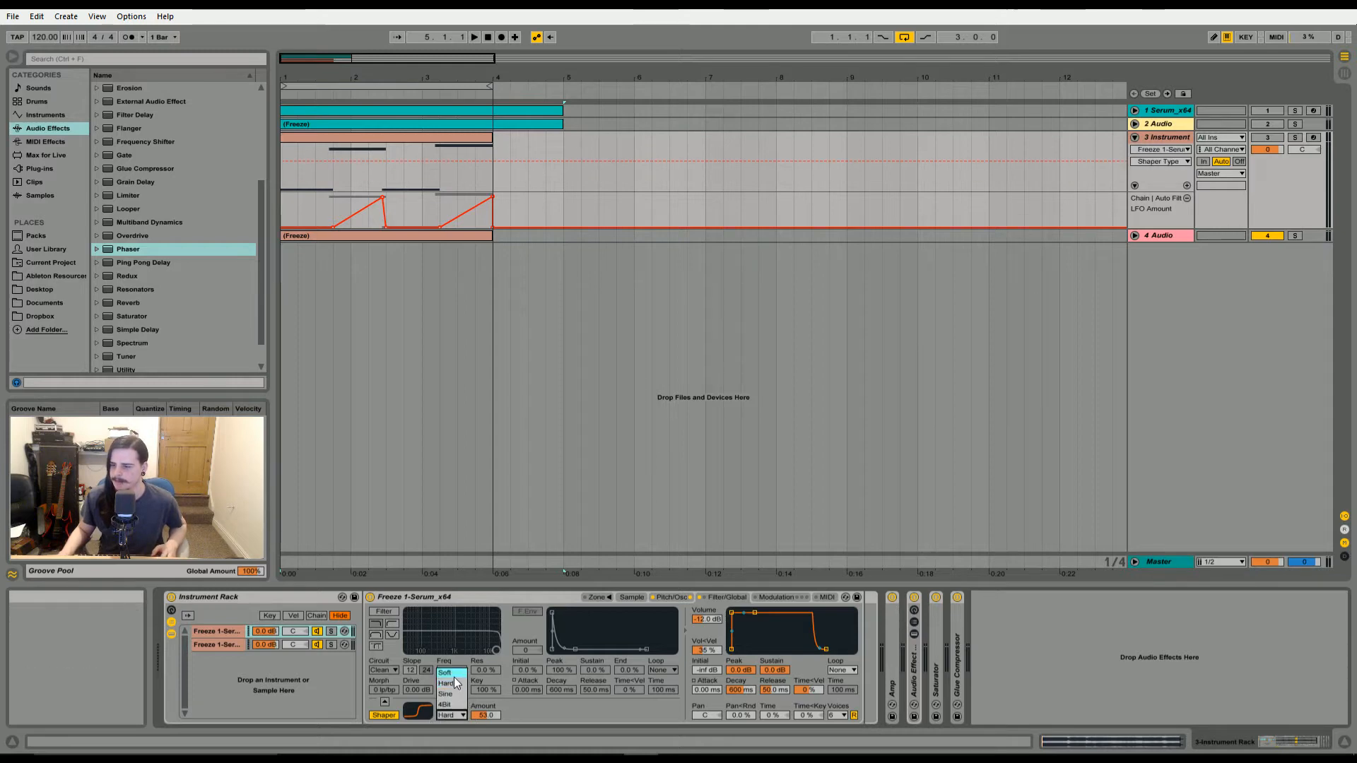
pyautogui.click(459, 685)
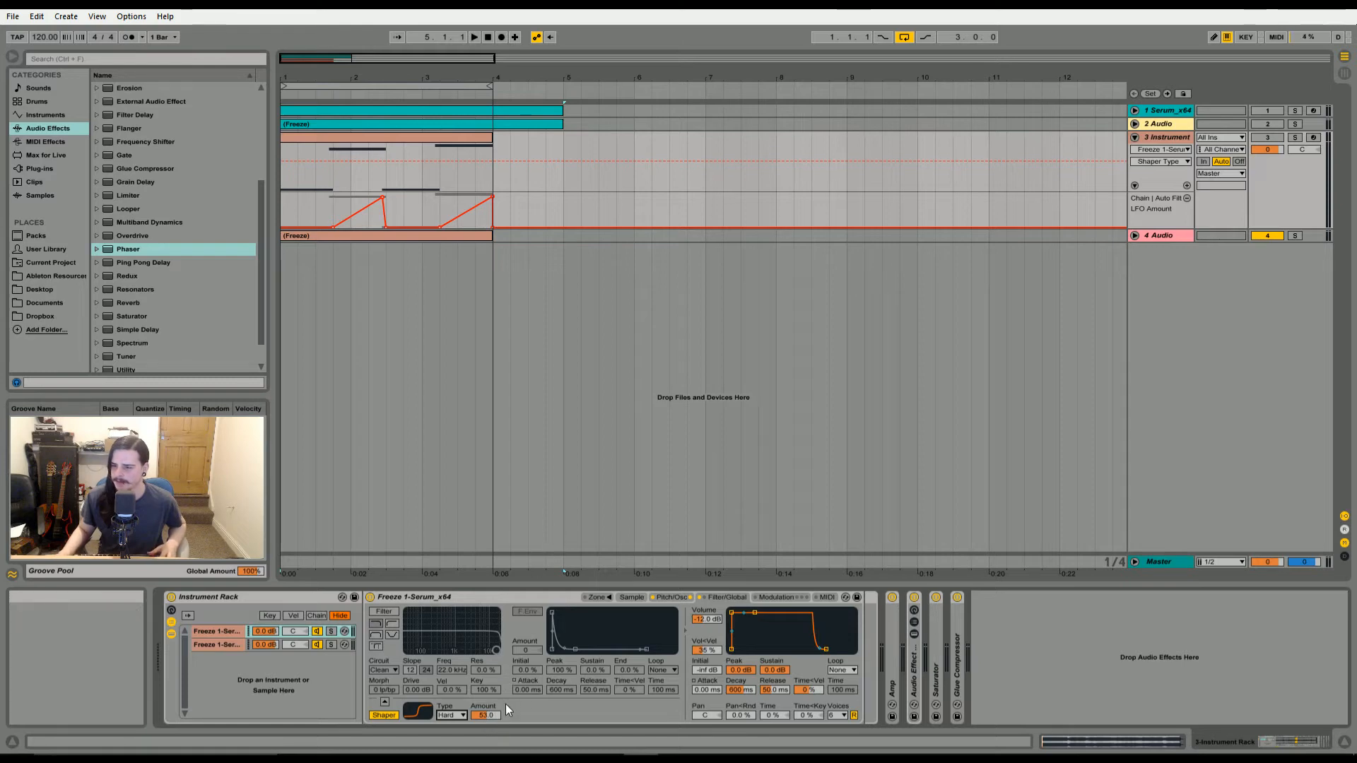
# - Inspect the first chain's pitch envelope, glide mode and oscillator settings, keeping the oscillator type on Noise
pyautogui.click(678, 598)
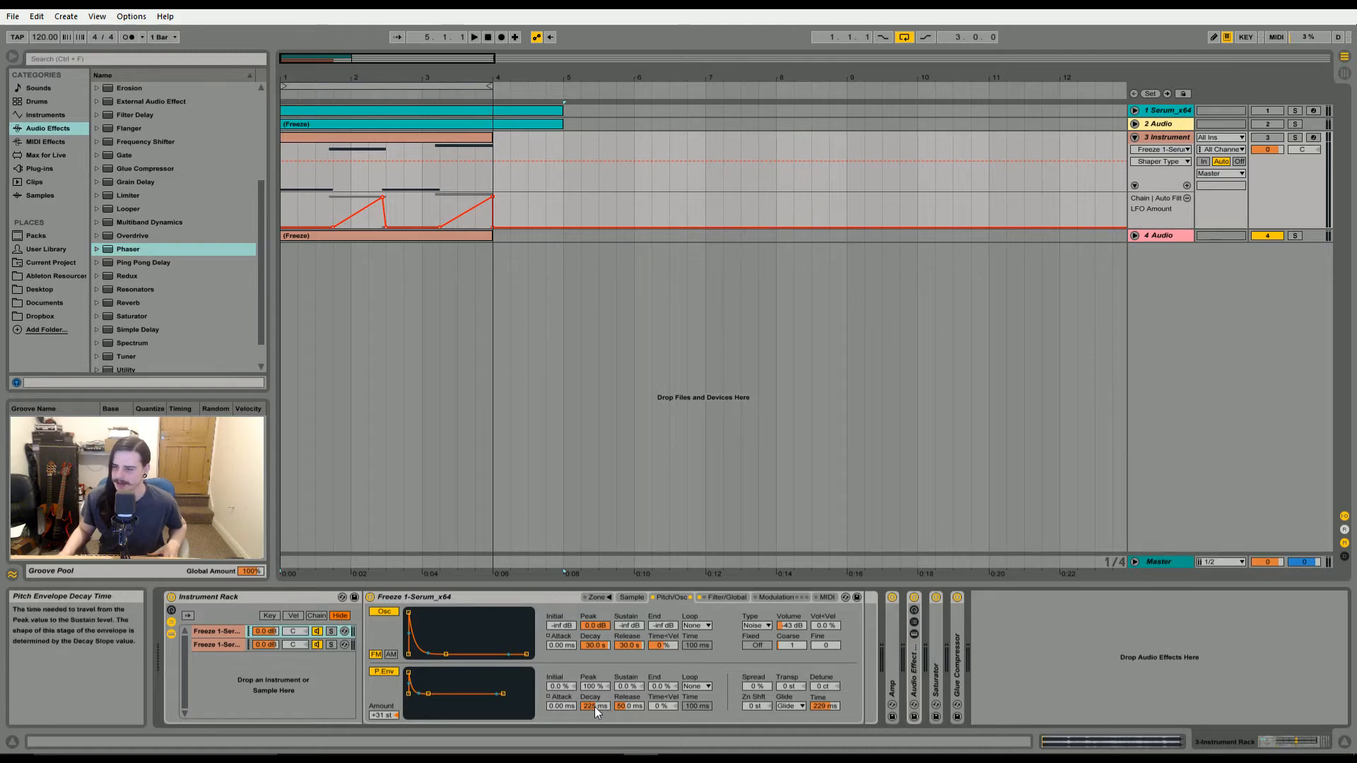
pyautogui.click(802, 709)
pyautogui.click(800, 711)
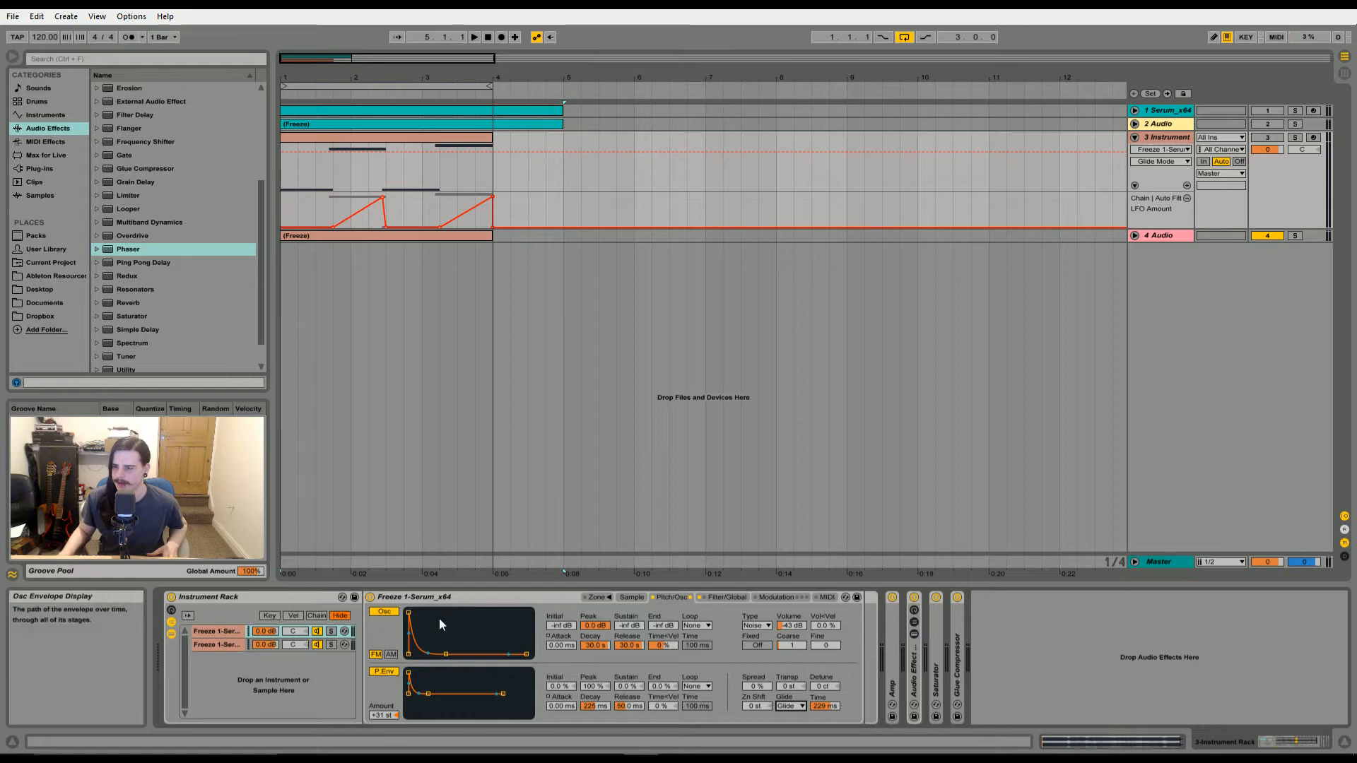
pyautogui.click(752, 625)
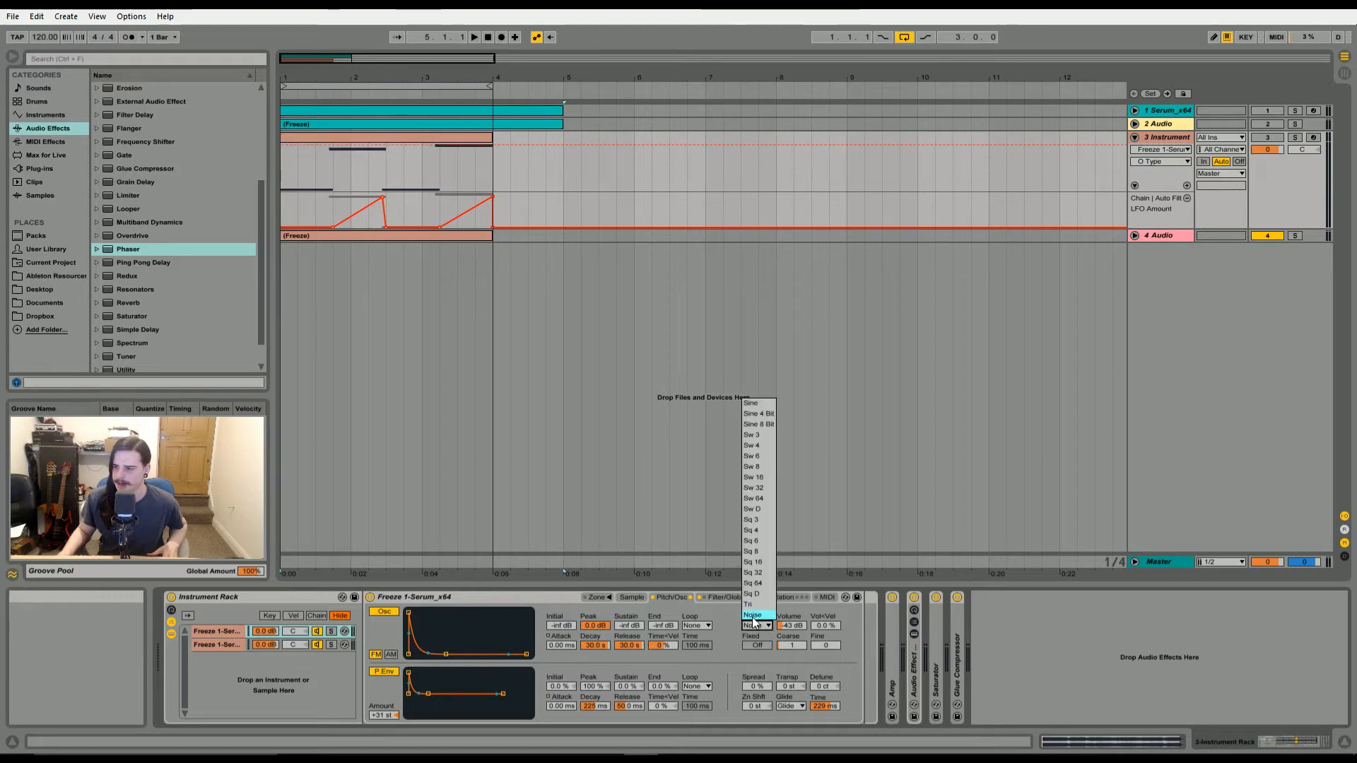
pyautogui.click(757, 614)
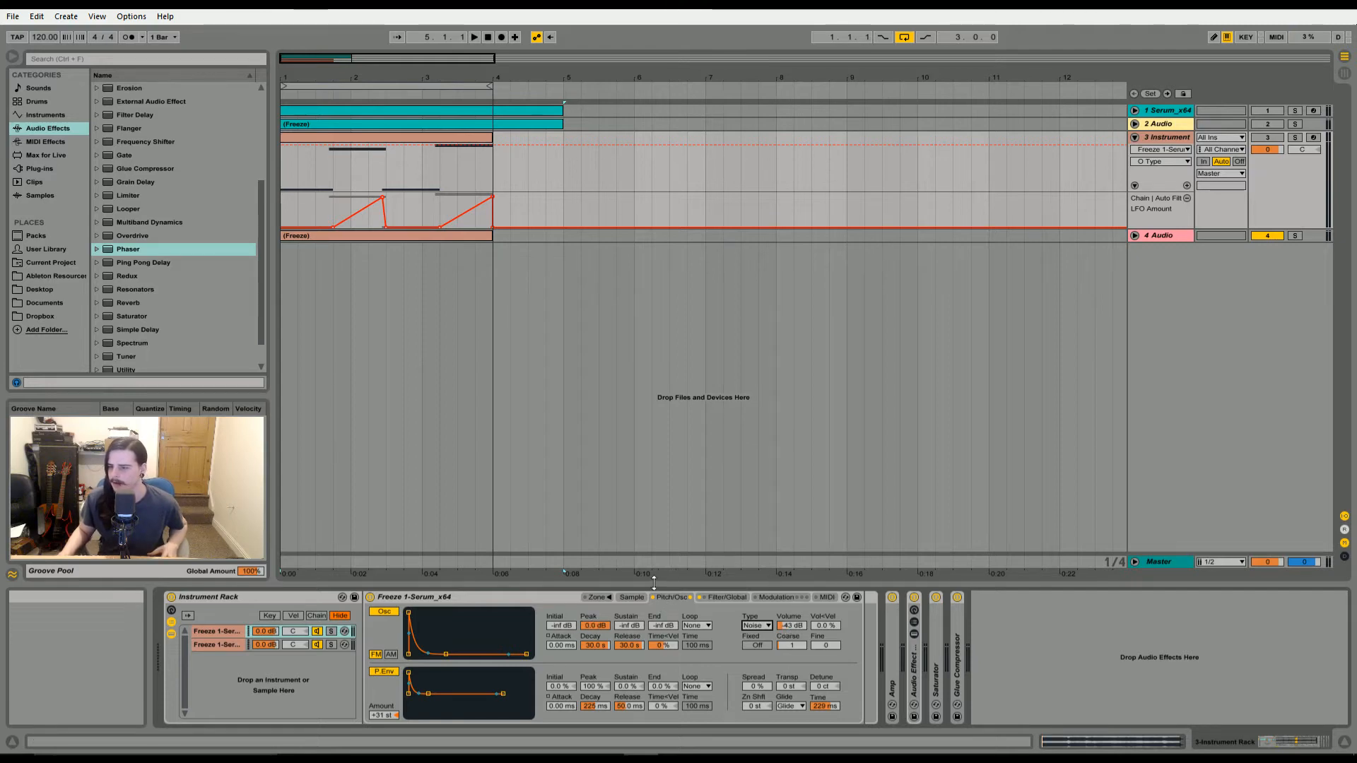
# - Recheck the first chain's sample and filter settings, then switch to the second Freeze 1-Serum_x64 chain
pyautogui.click(635, 598)
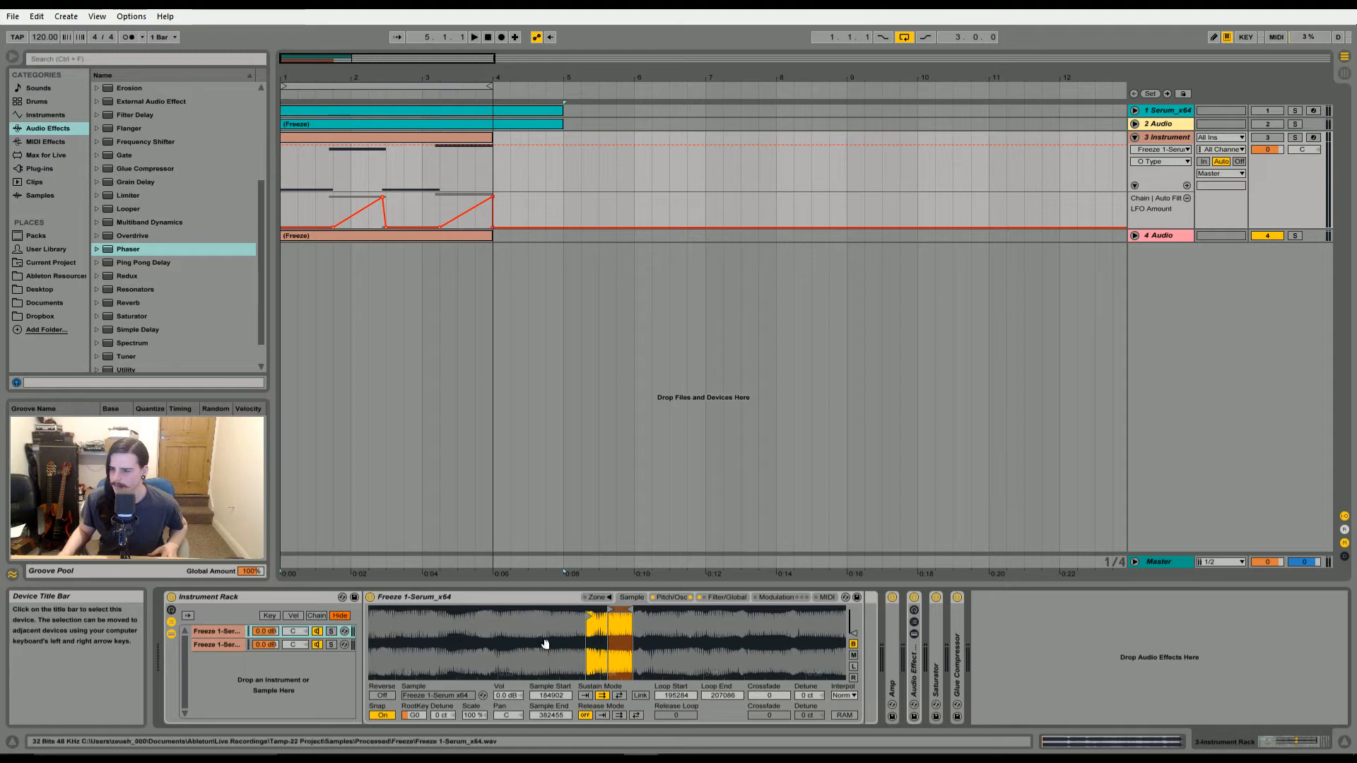
pyautogui.click(726, 598)
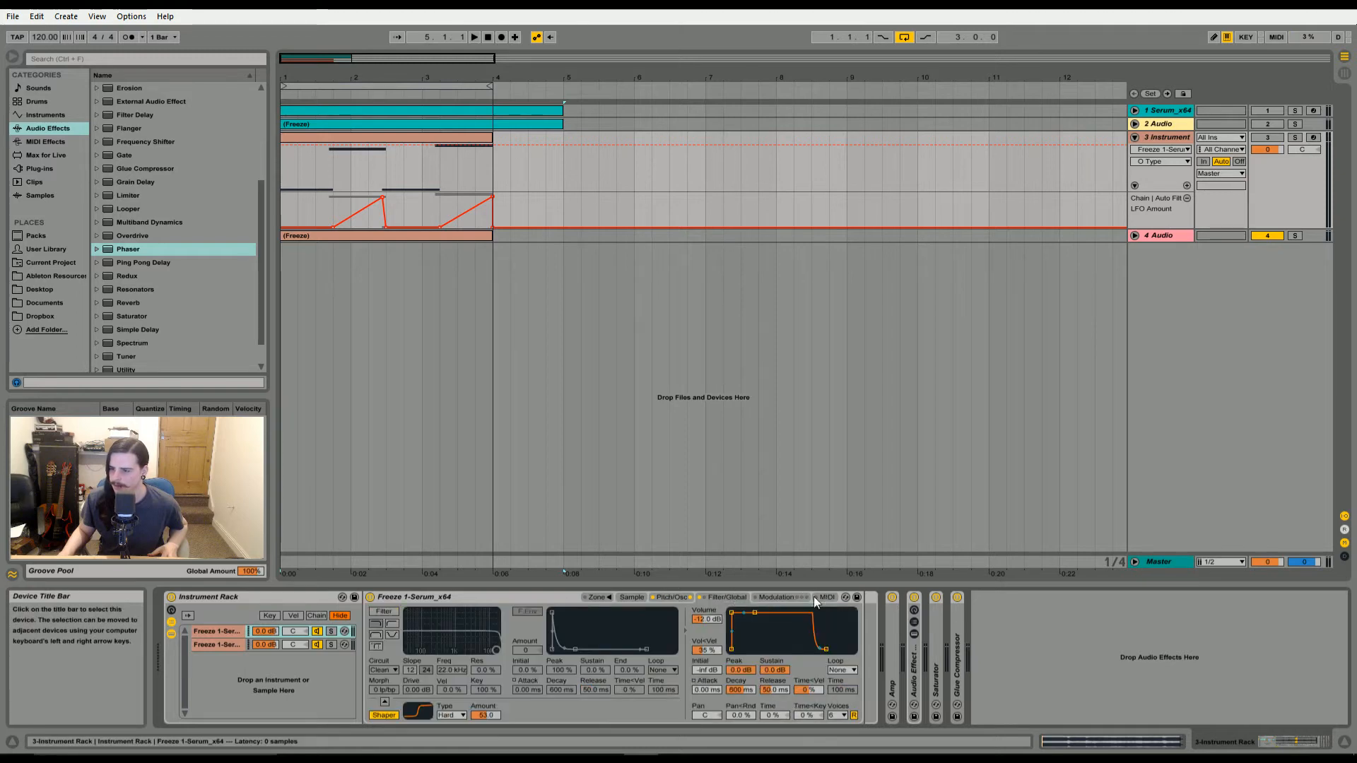
pyautogui.click(893, 659)
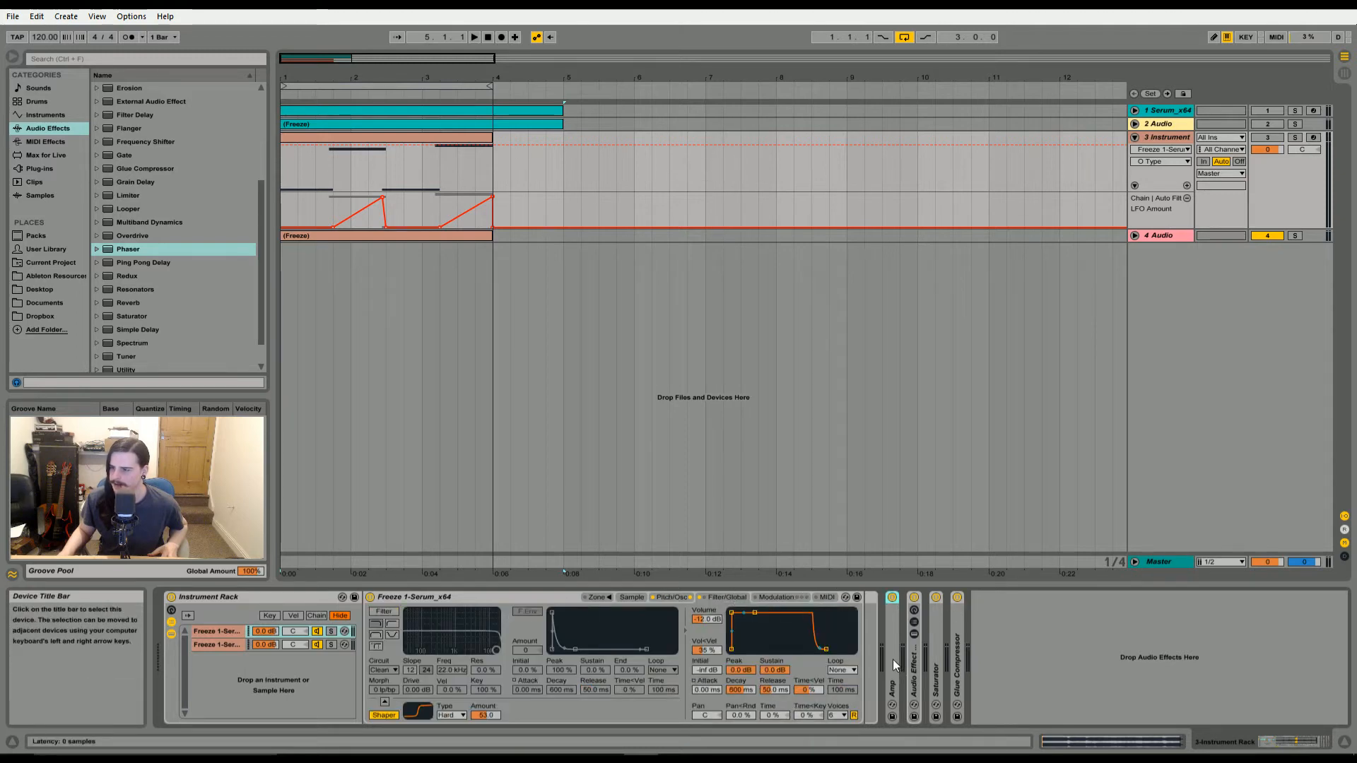
pyautogui.click(218, 646)
pyautogui.click(218, 627)
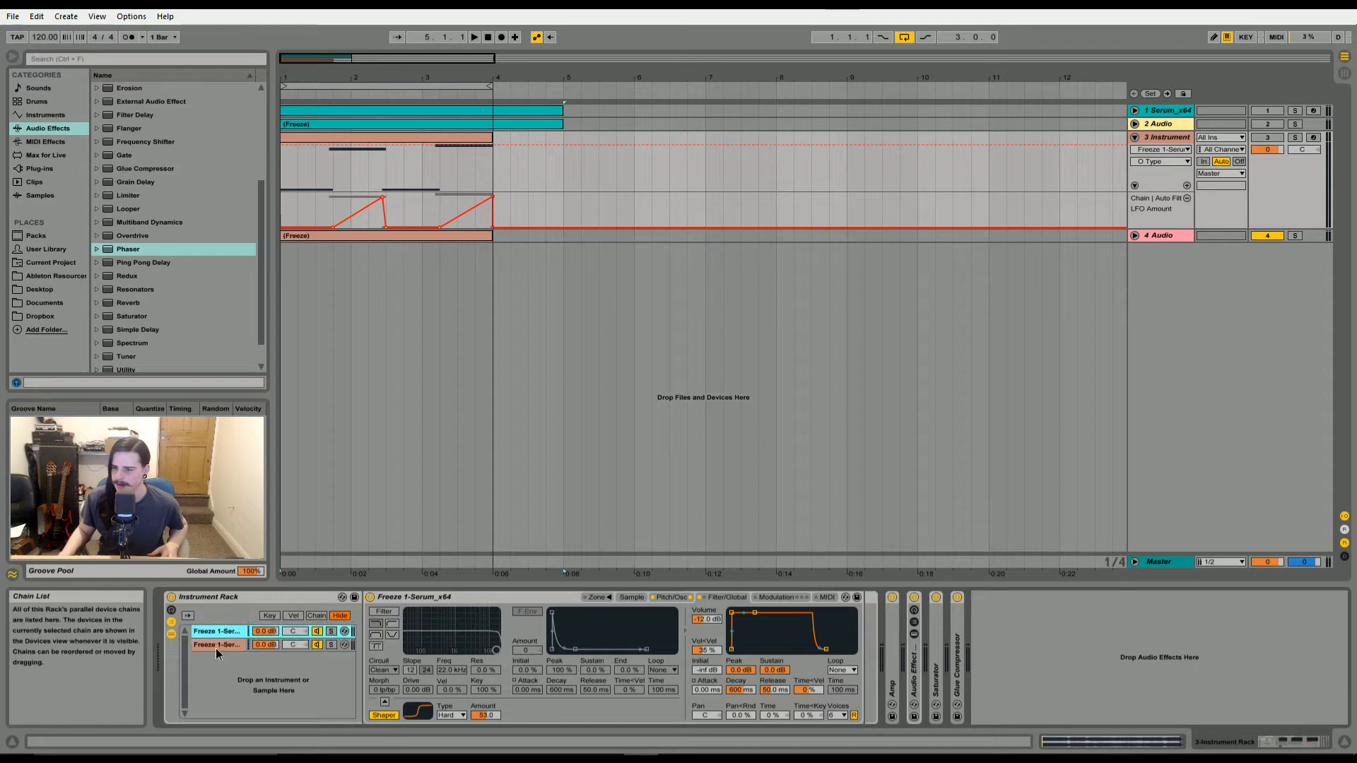
pyautogui.click(215, 646)
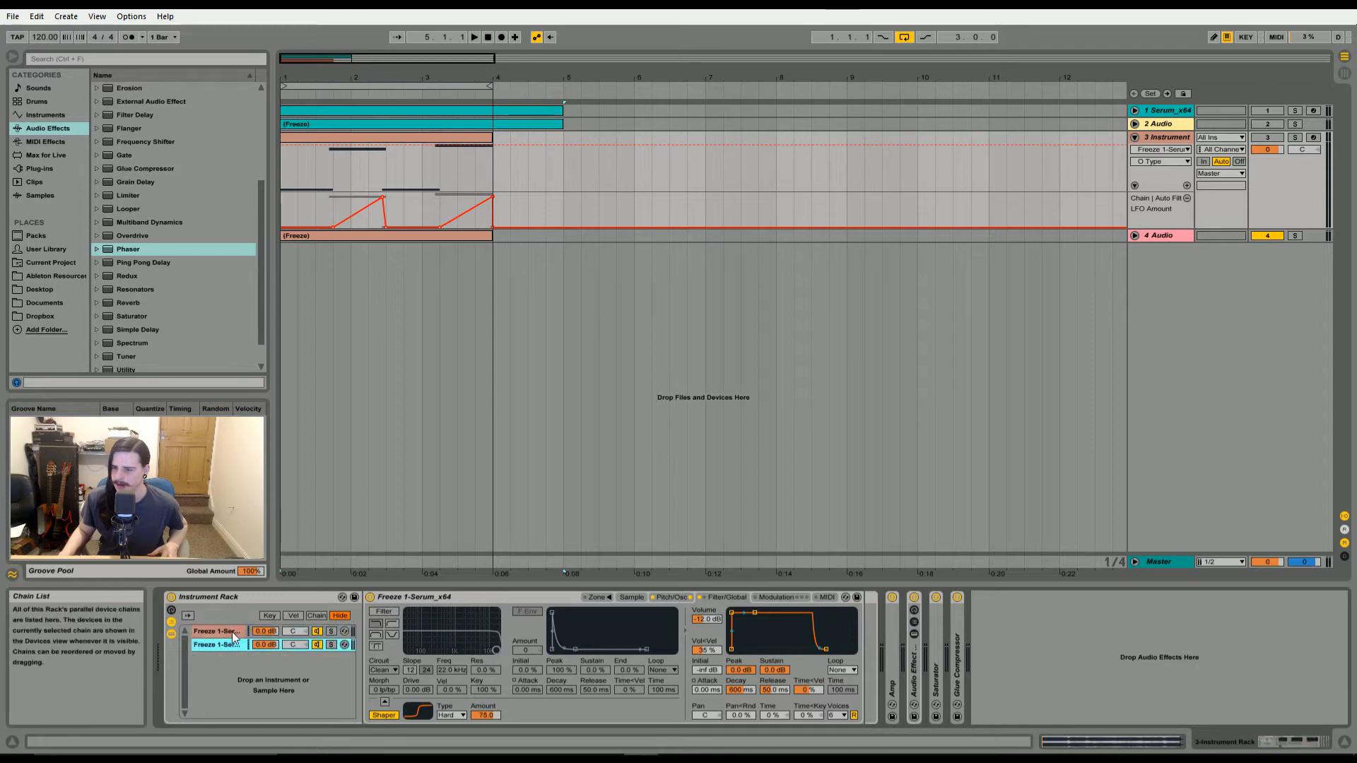
# - Inspect the second chain's sample detune, oscillator type and waveshaper settings, leaving the oscillator on Sine
pyautogui.click(633, 597)
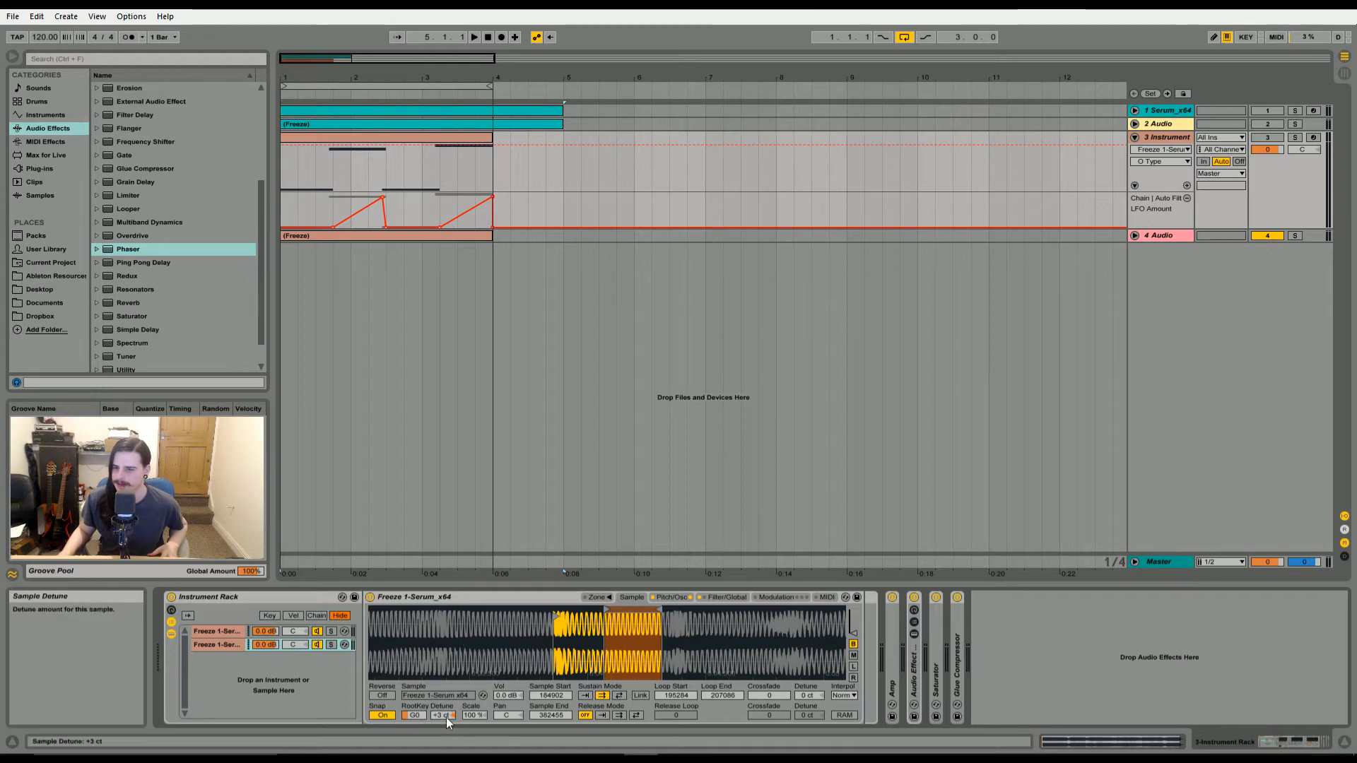
pyautogui.click(677, 597)
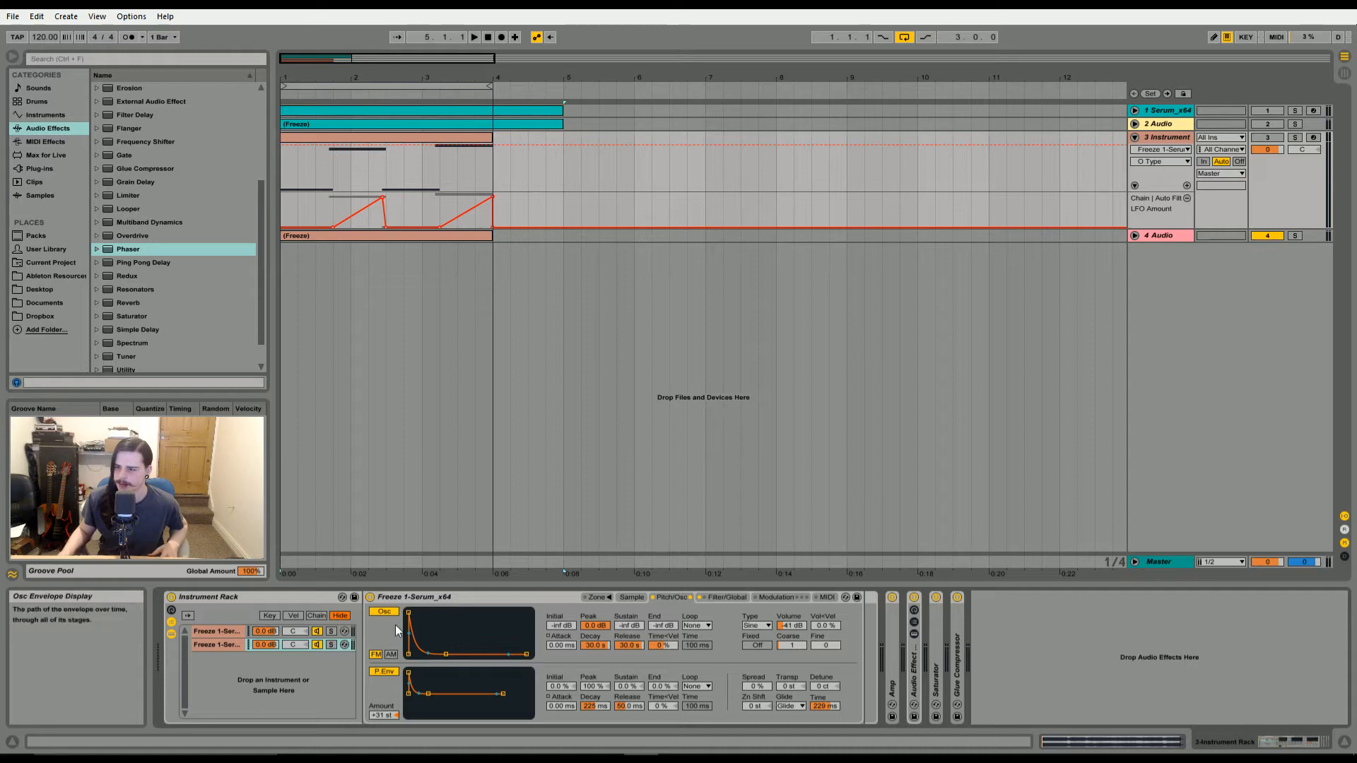
pyautogui.click(751, 629)
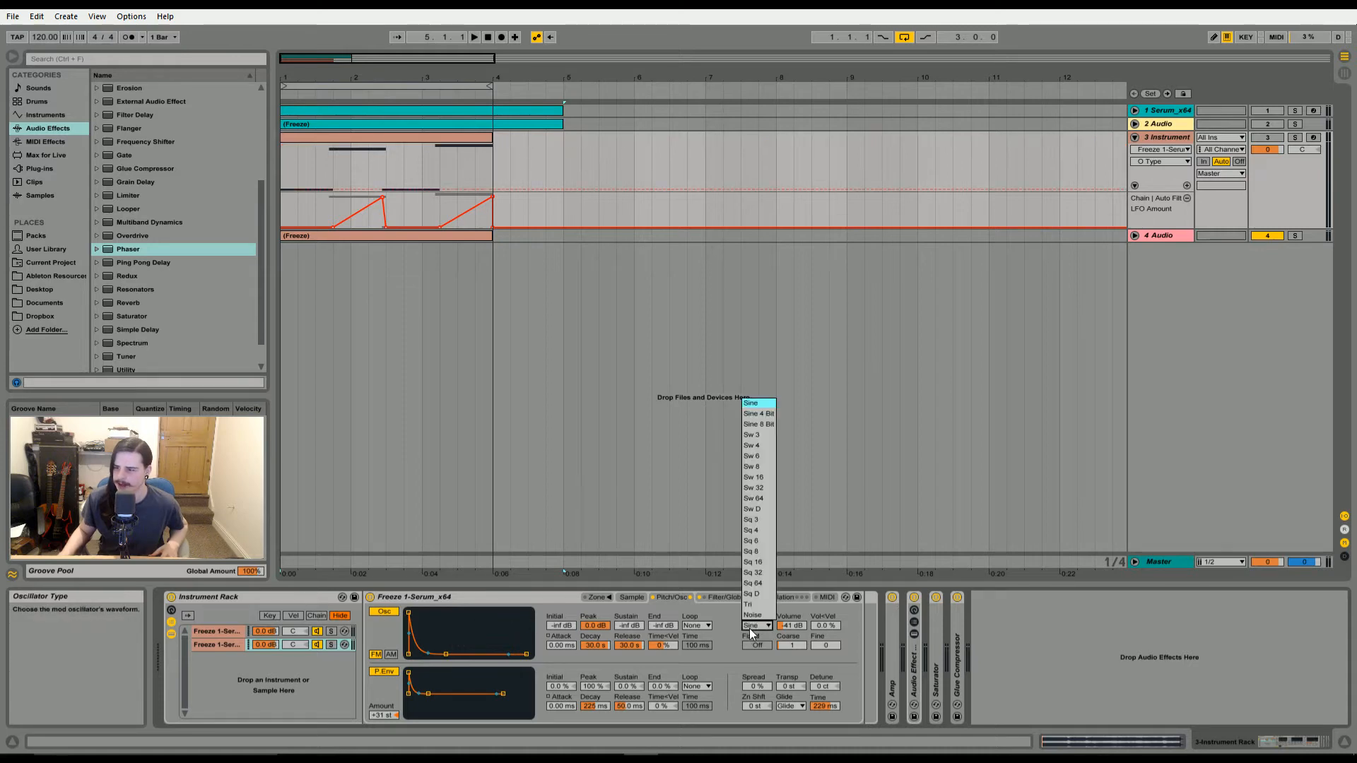
pyautogui.click(750, 629)
pyautogui.click(724, 601)
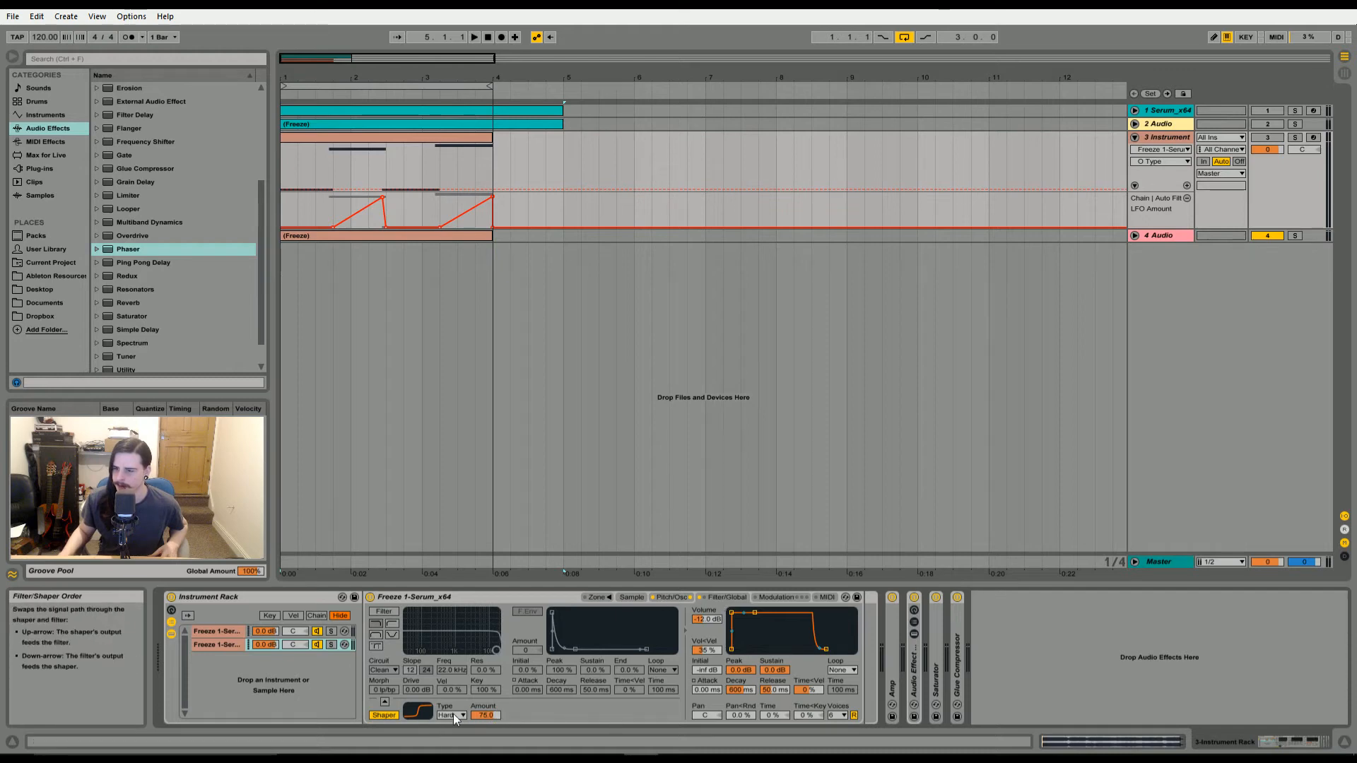
# - Compare the sample loops and waveshaper settings of the two Freeze 1-Serum_x64 chains
pyautogui.click(667, 598)
pyautogui.click(632, 598)
pyautogui.click(219, 631)
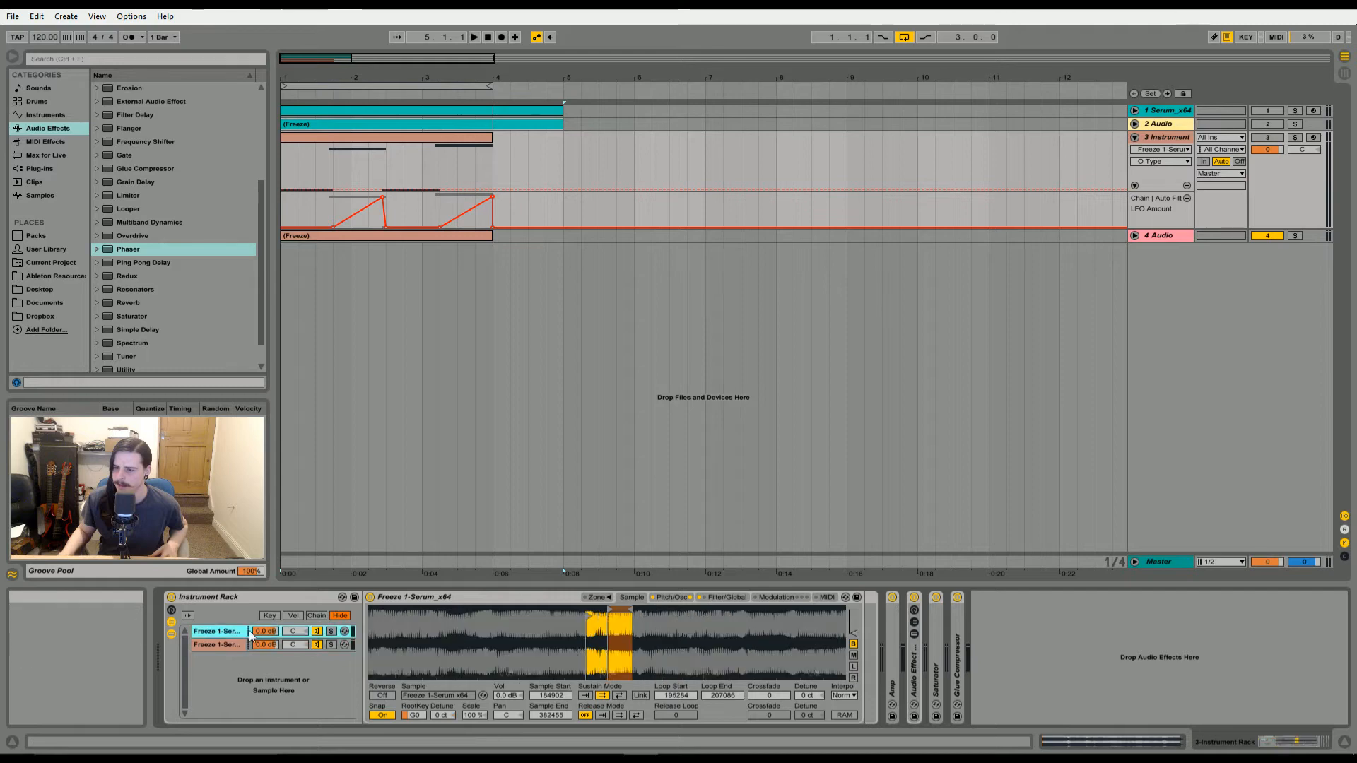
pyautogui.click(727, 598)
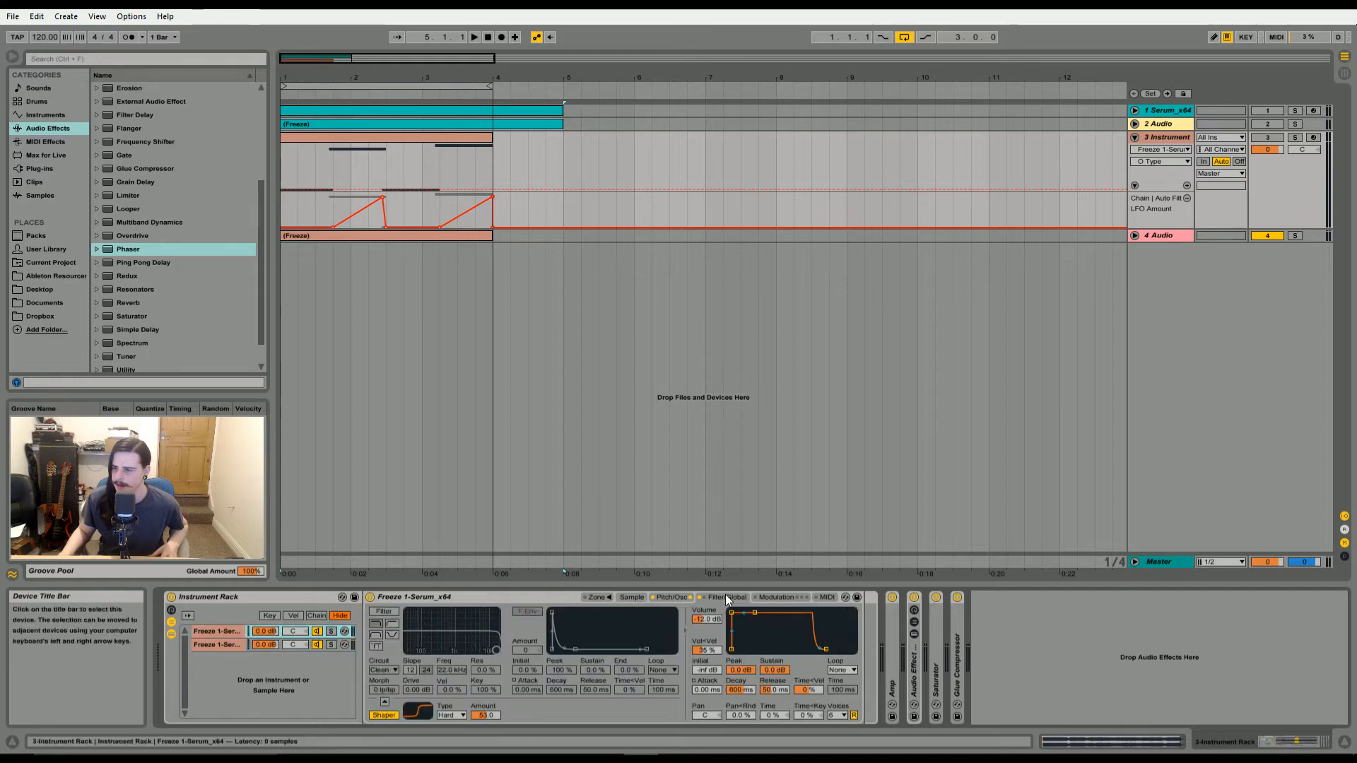
pyautogui.click(198, 645)
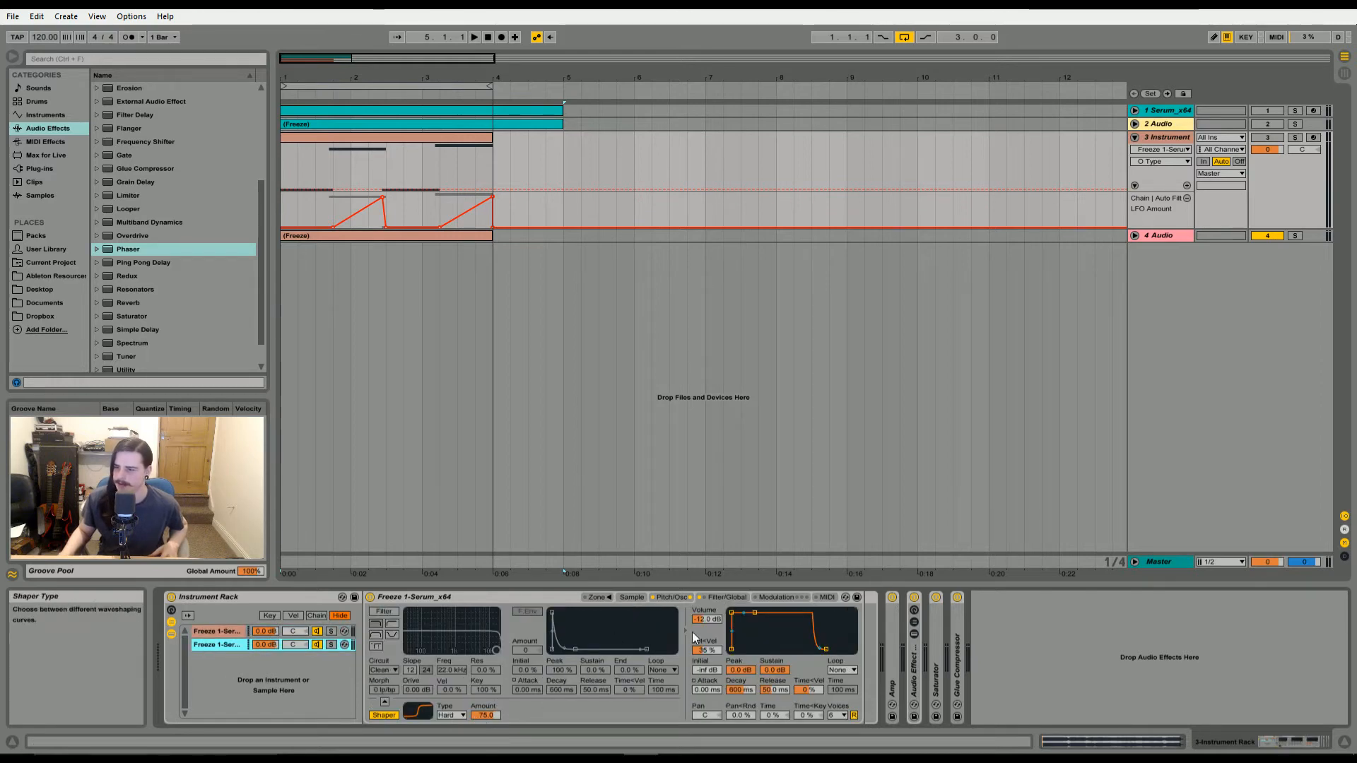
pyautogui.click(631, 598)
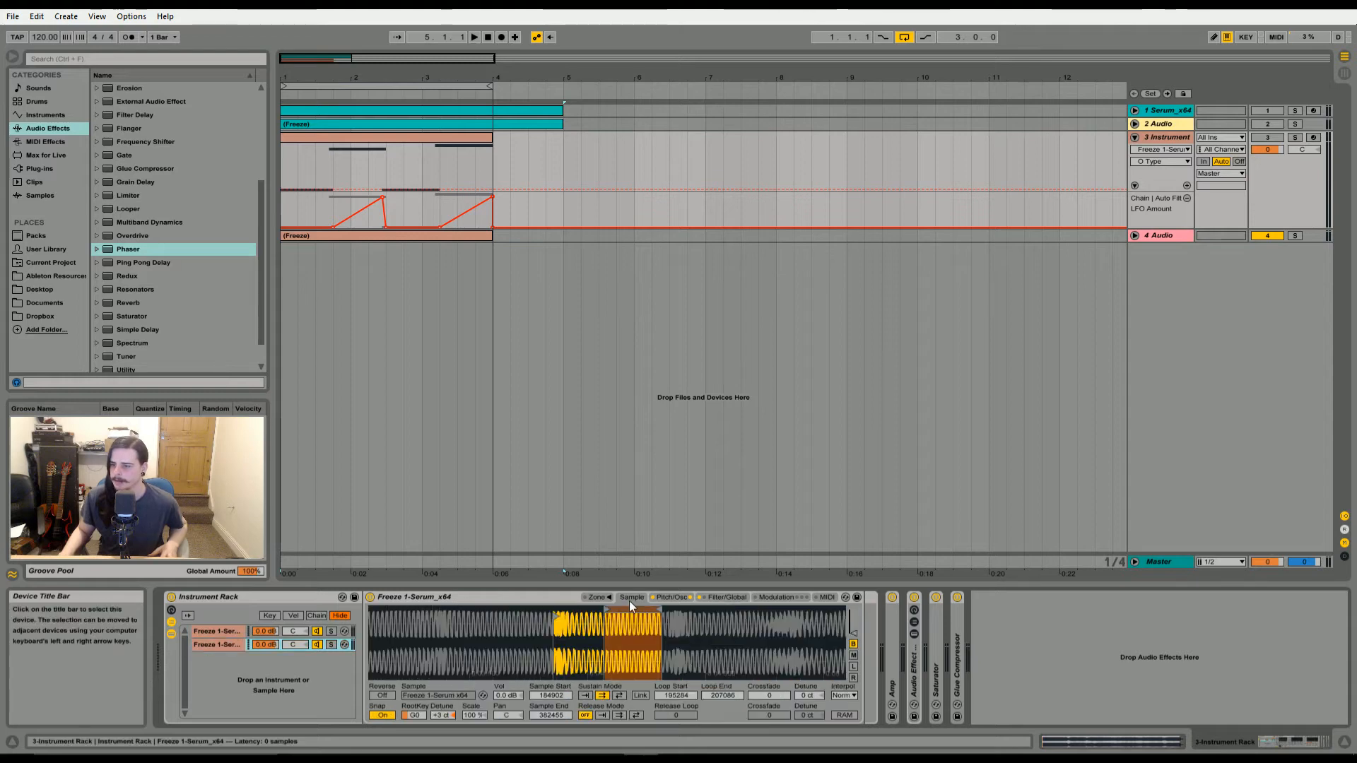
# - Fold the Instrument Rack, unfold the Amp, and deactivate the Audio Effect Rack, Saturator and Glue Compressor
pyautogui.doubleClick(236, 598)
pyautogui.doubleClick(190, 660)
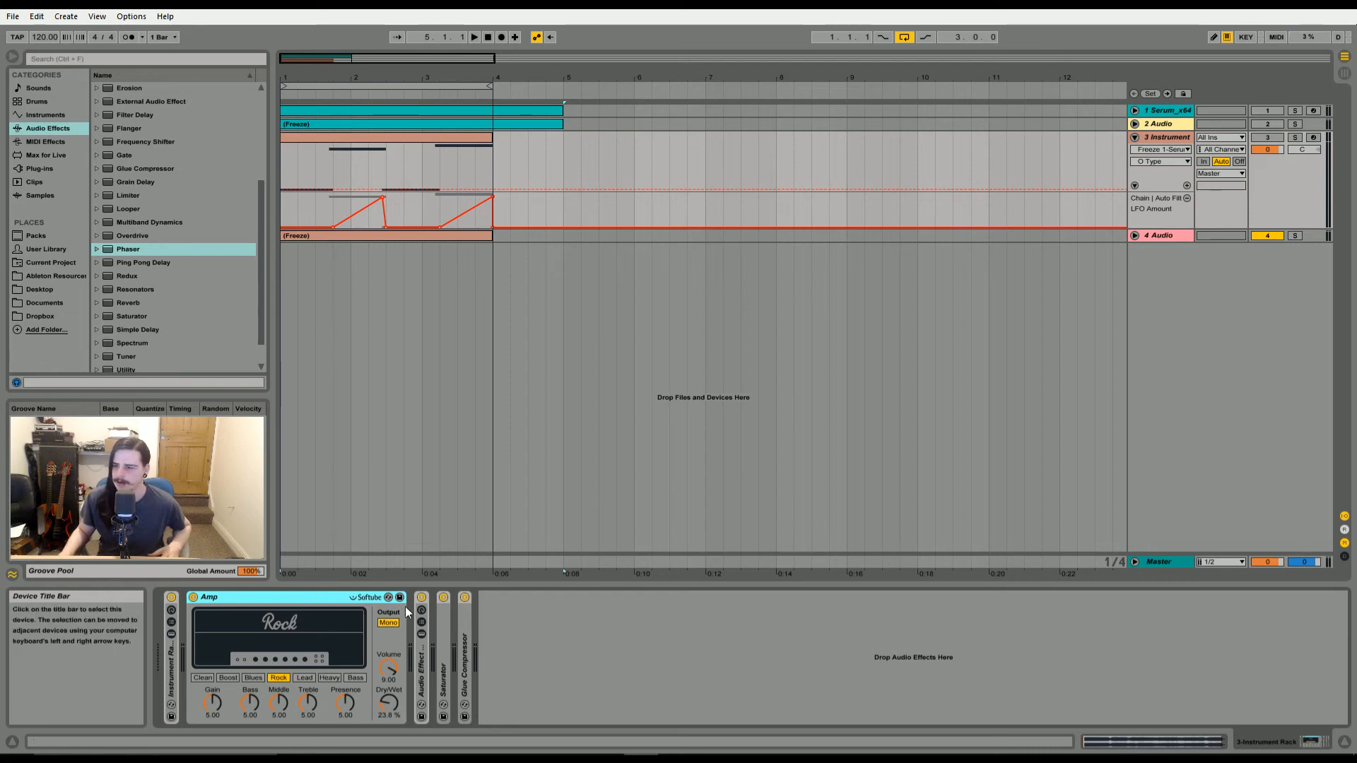
pyautogui.click(444, 599)
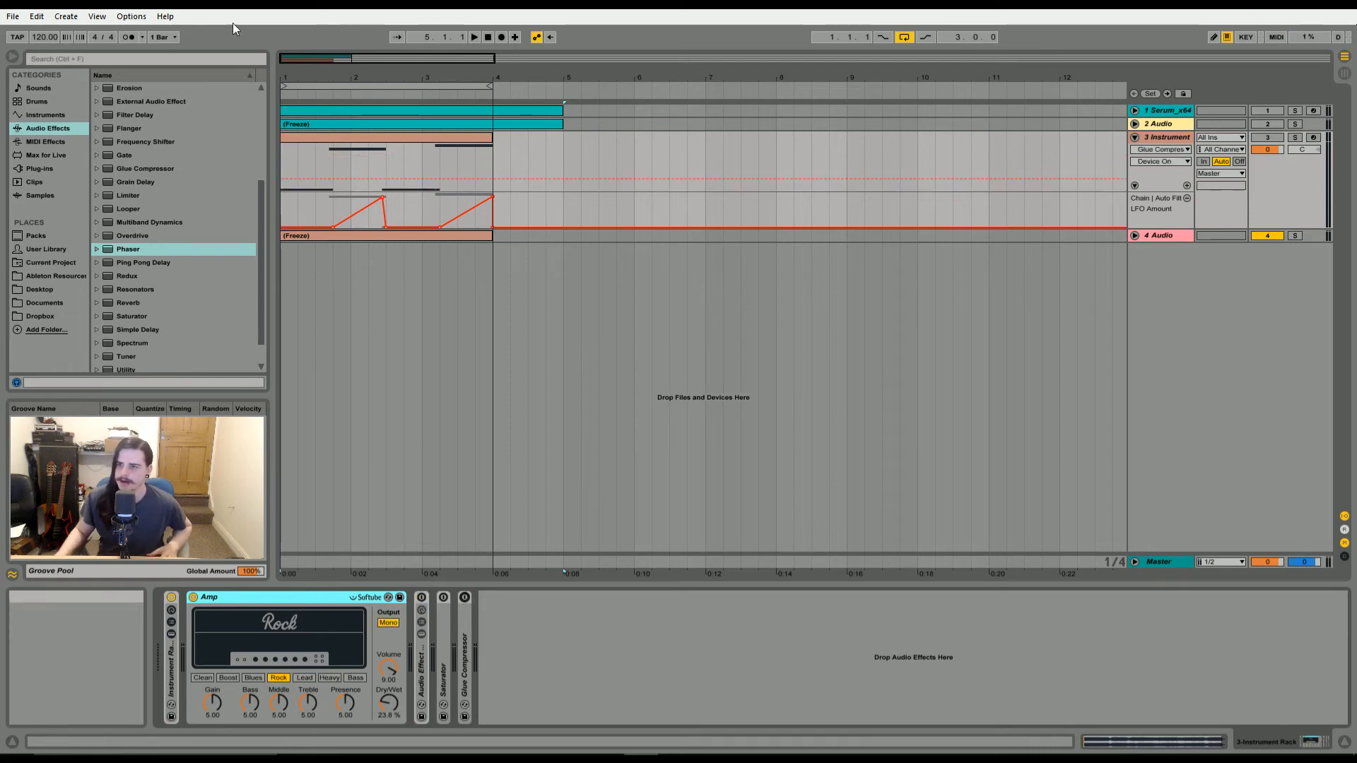
# - Solo the 3 Instrument track and play its clip from the start through the Amp
pyautogui.click(347, 139)
pyautogui.click(1297, 140)
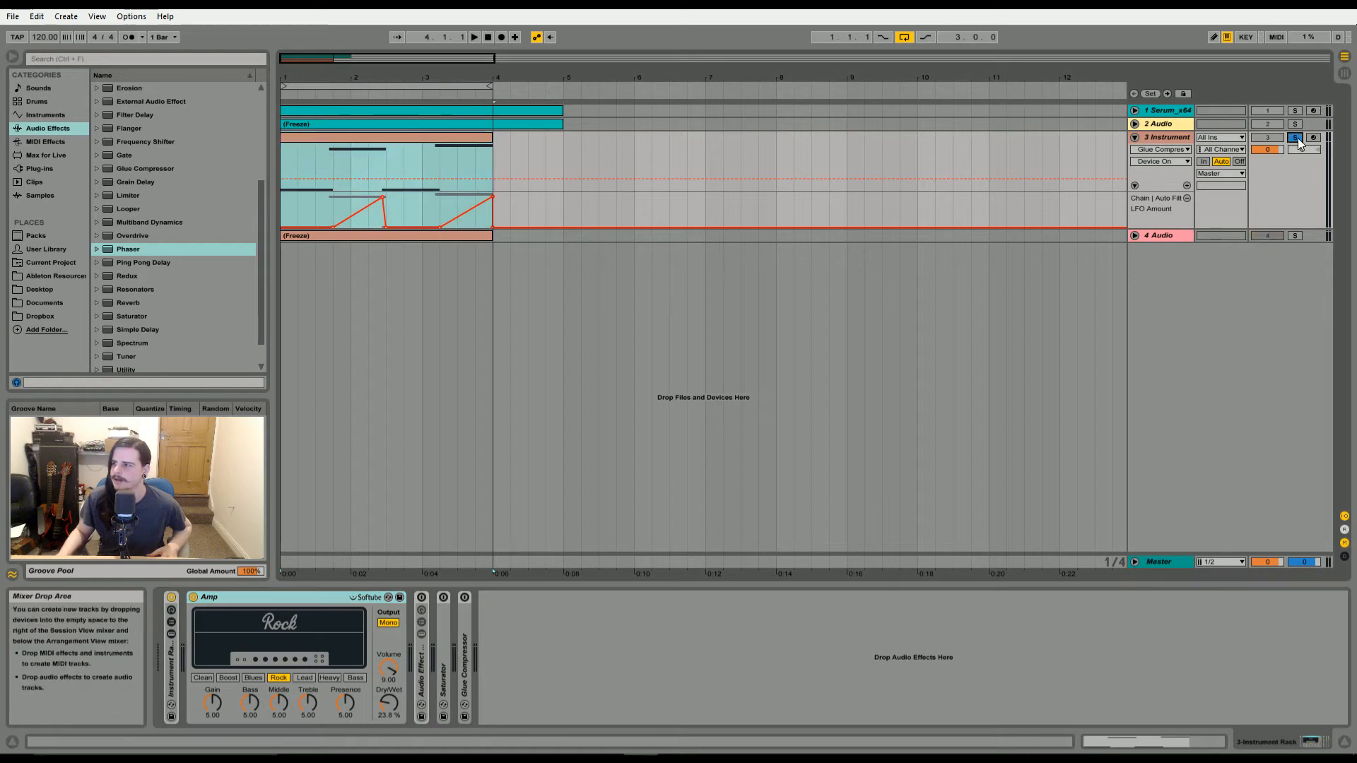
pyautogui.press('space')
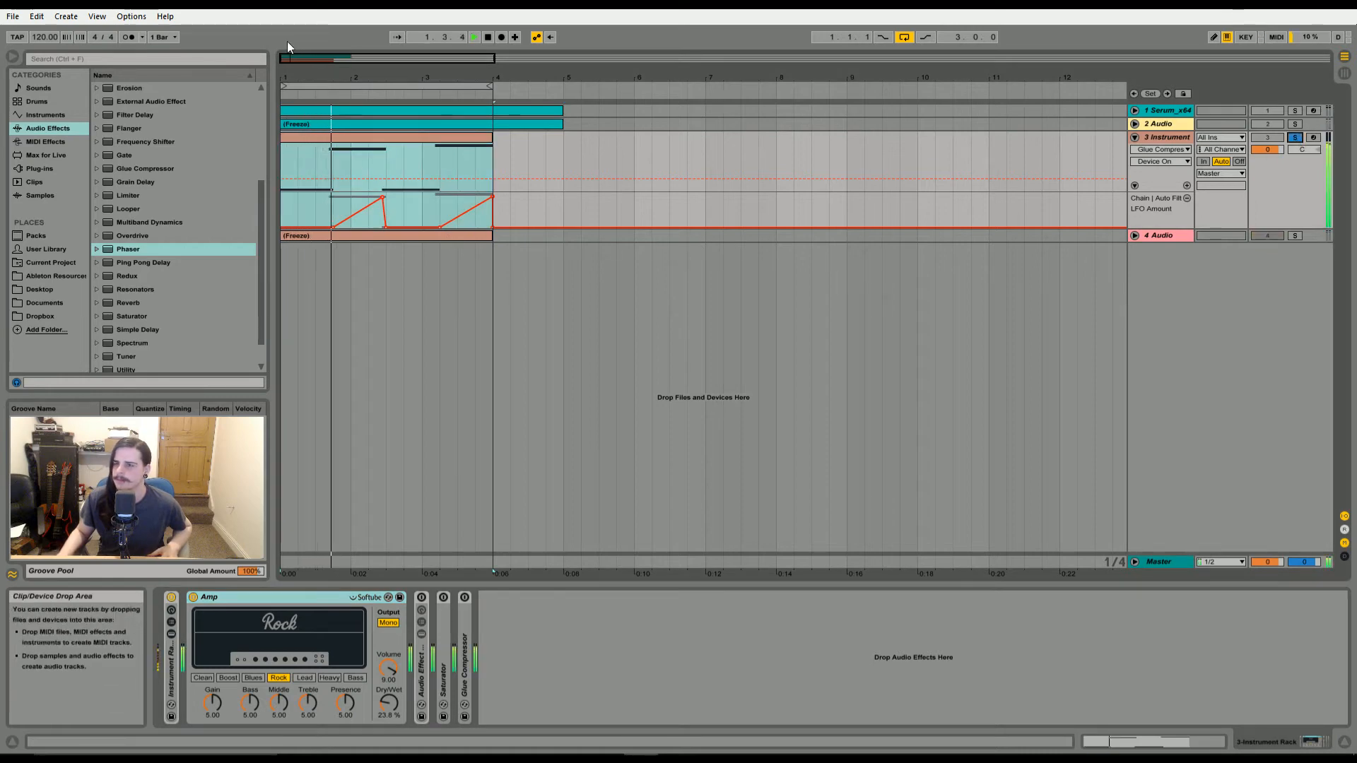
pyautogui.moveTo(291, 58); pyautogui.dragTo(427, 270)
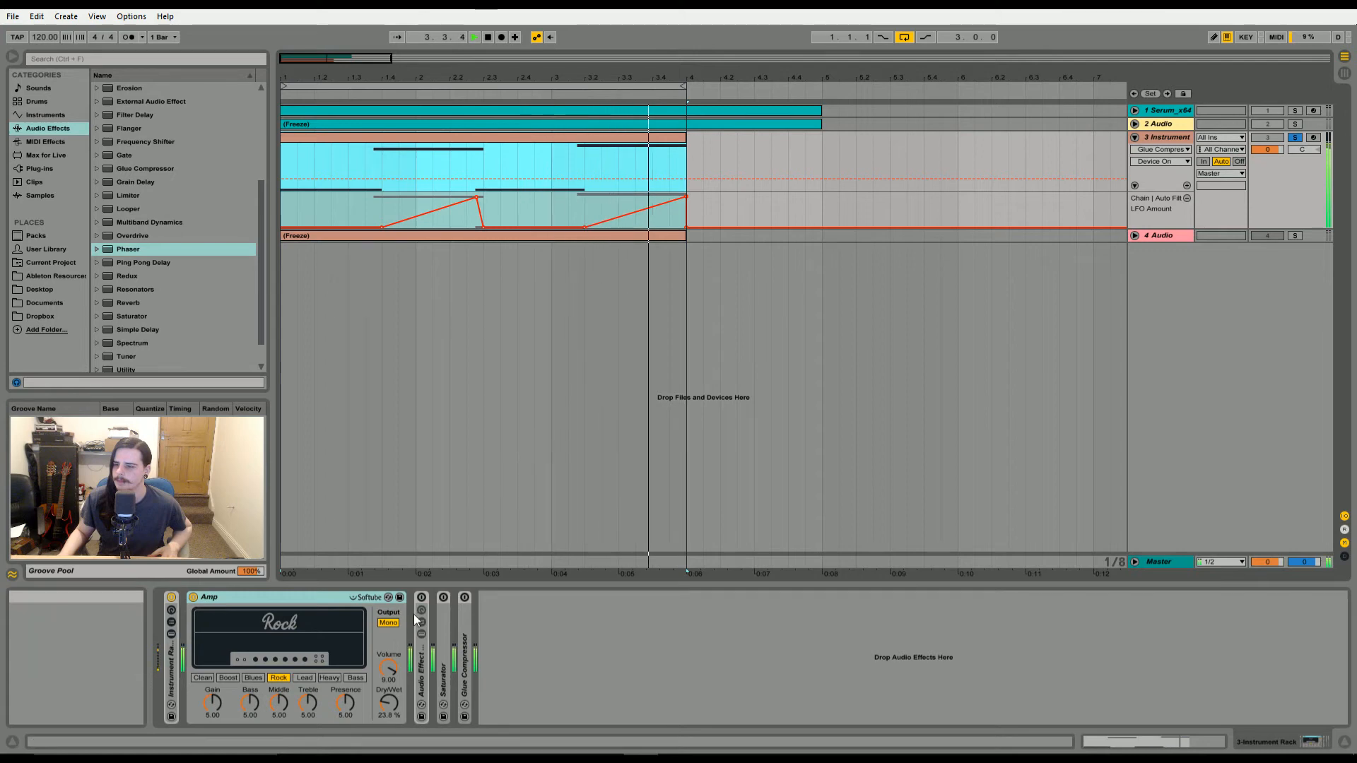
# - Unfold and activate the Audio Effect Rack, then inspect the Auto Filter in each of its two chains
pyautogui.doubleClick(424, 675)
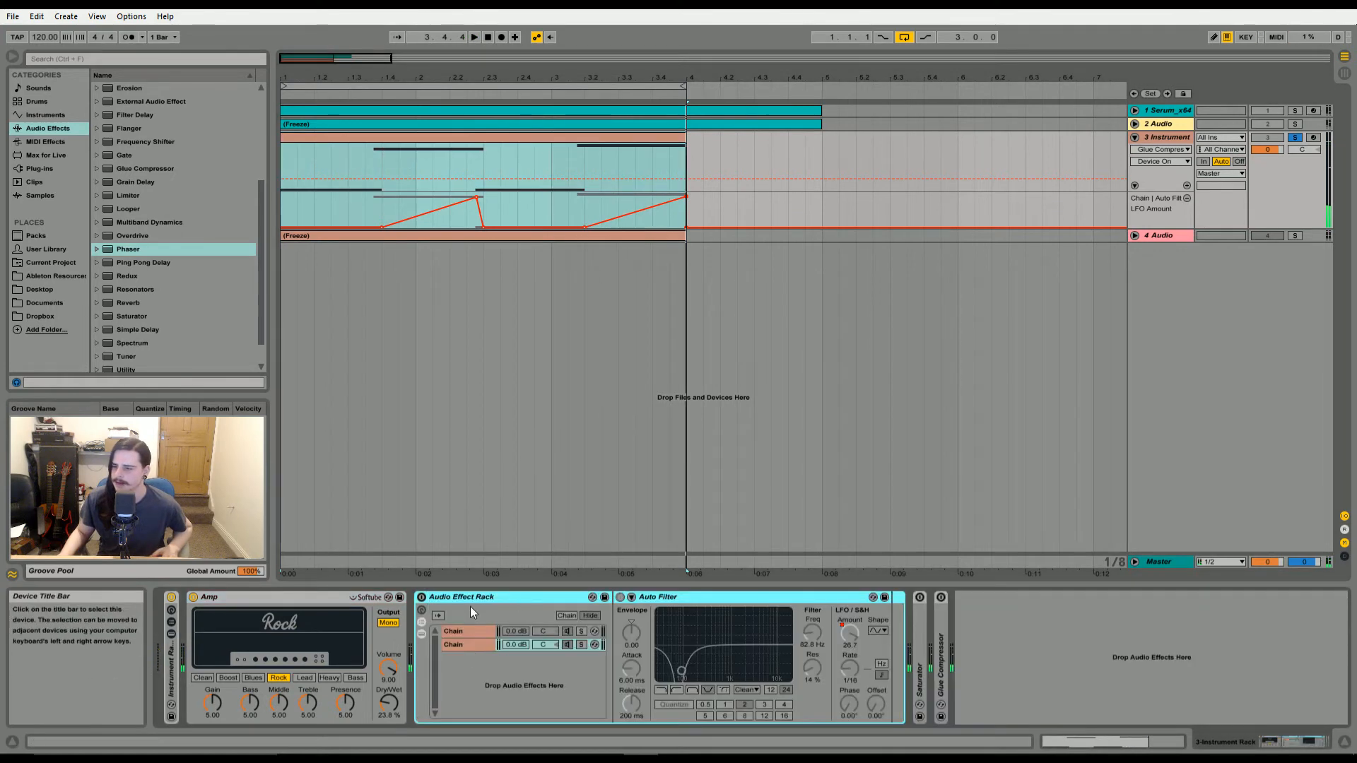
pyautogui.click(422, 597)
pyautogui.click(478, 632)
pyautogui.click(470, 645)
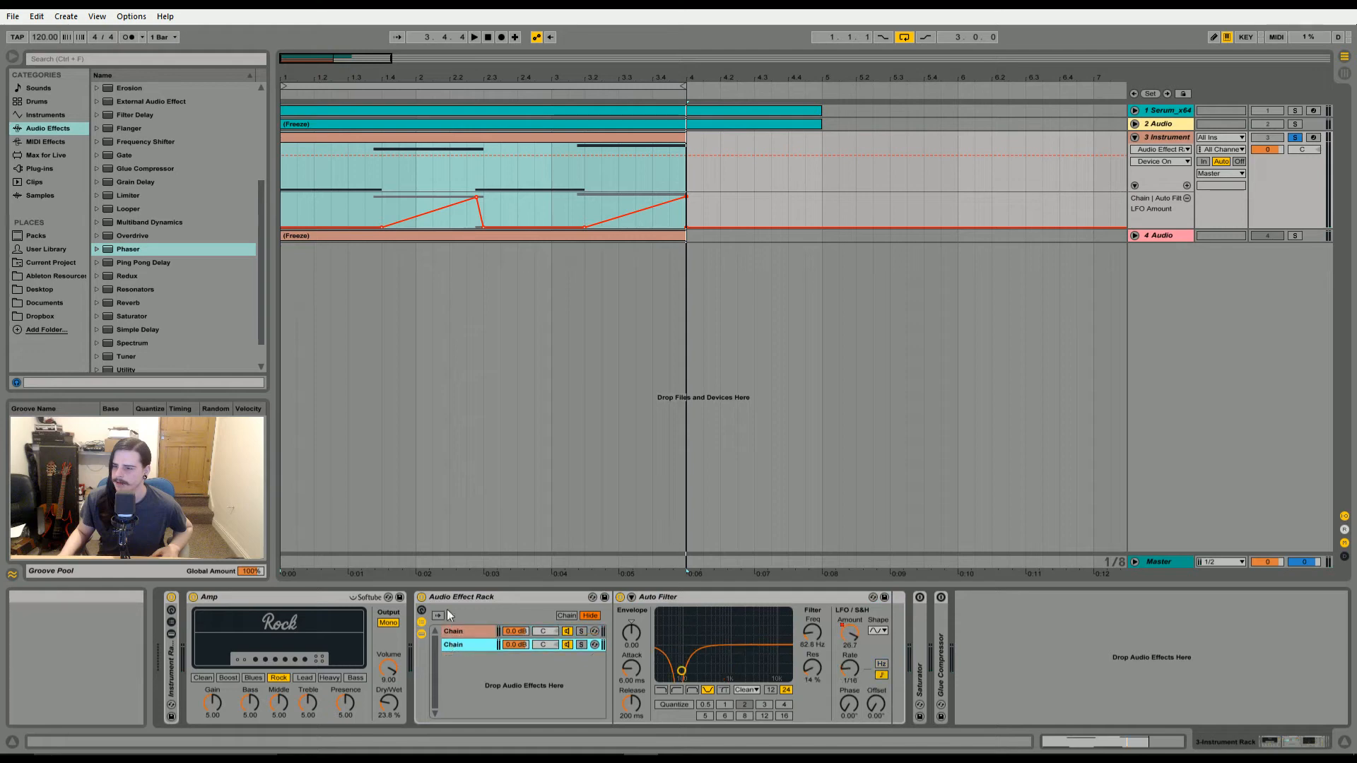
pyautogui.click(442, 599)
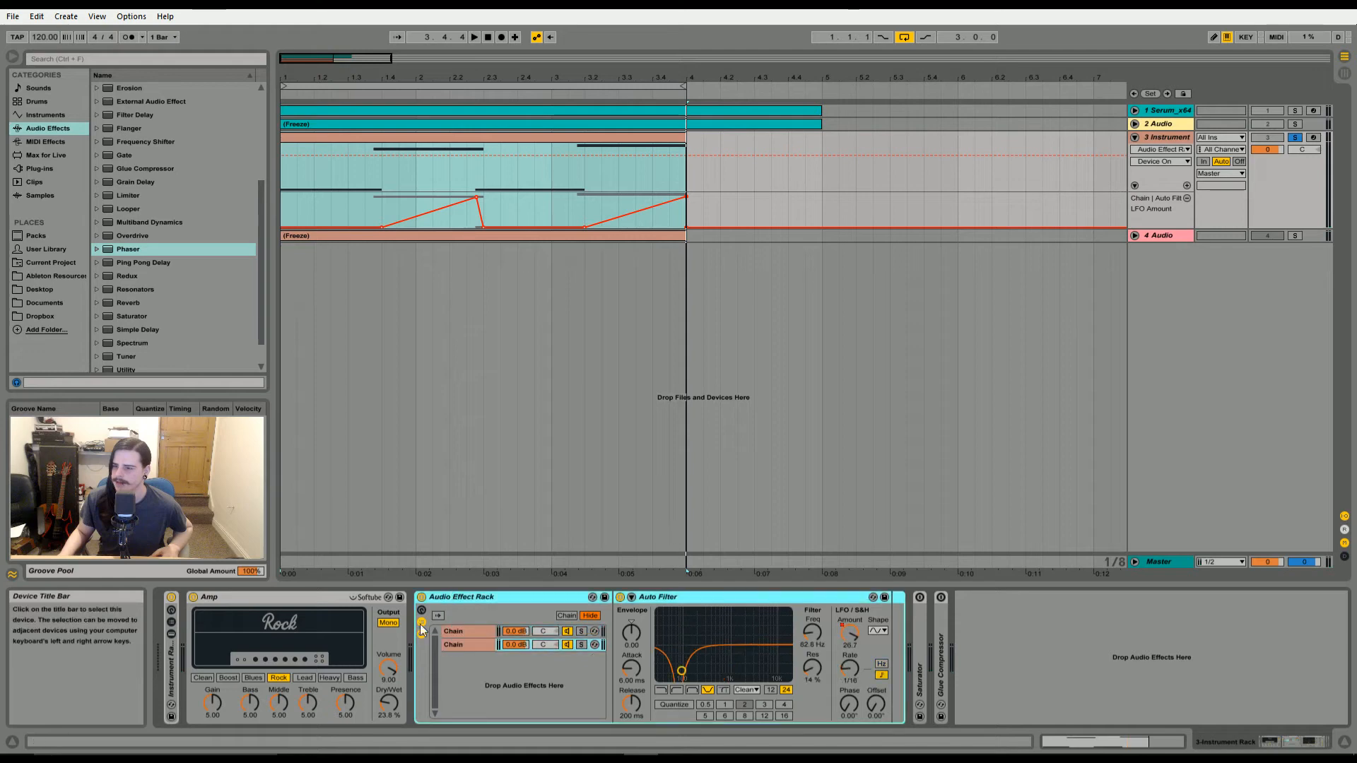
pyautogui.click(461, 646)
pyautogui.click(476, 631)
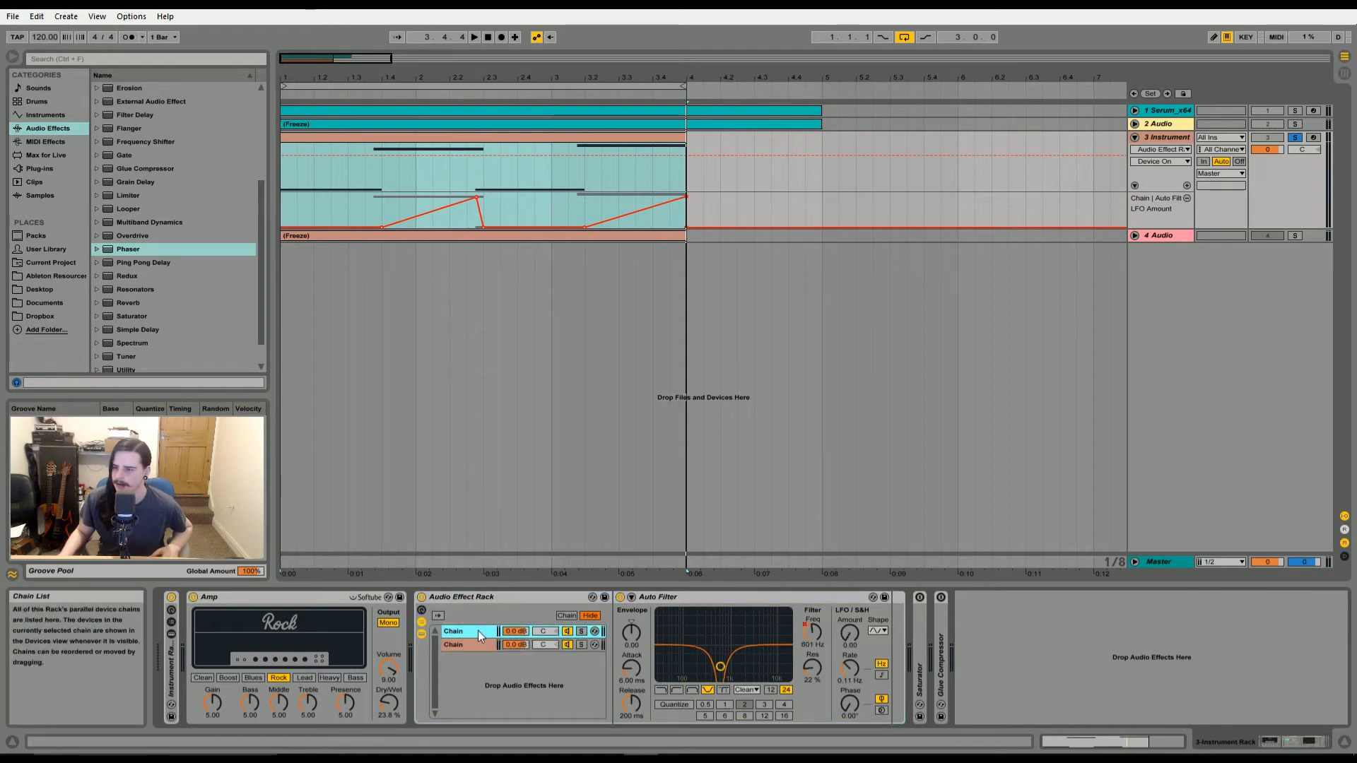
# - Show the first chain's Auto Filter frequency automation, then the second chain's LFO Amount automation
pyautogui.click(811, 632)
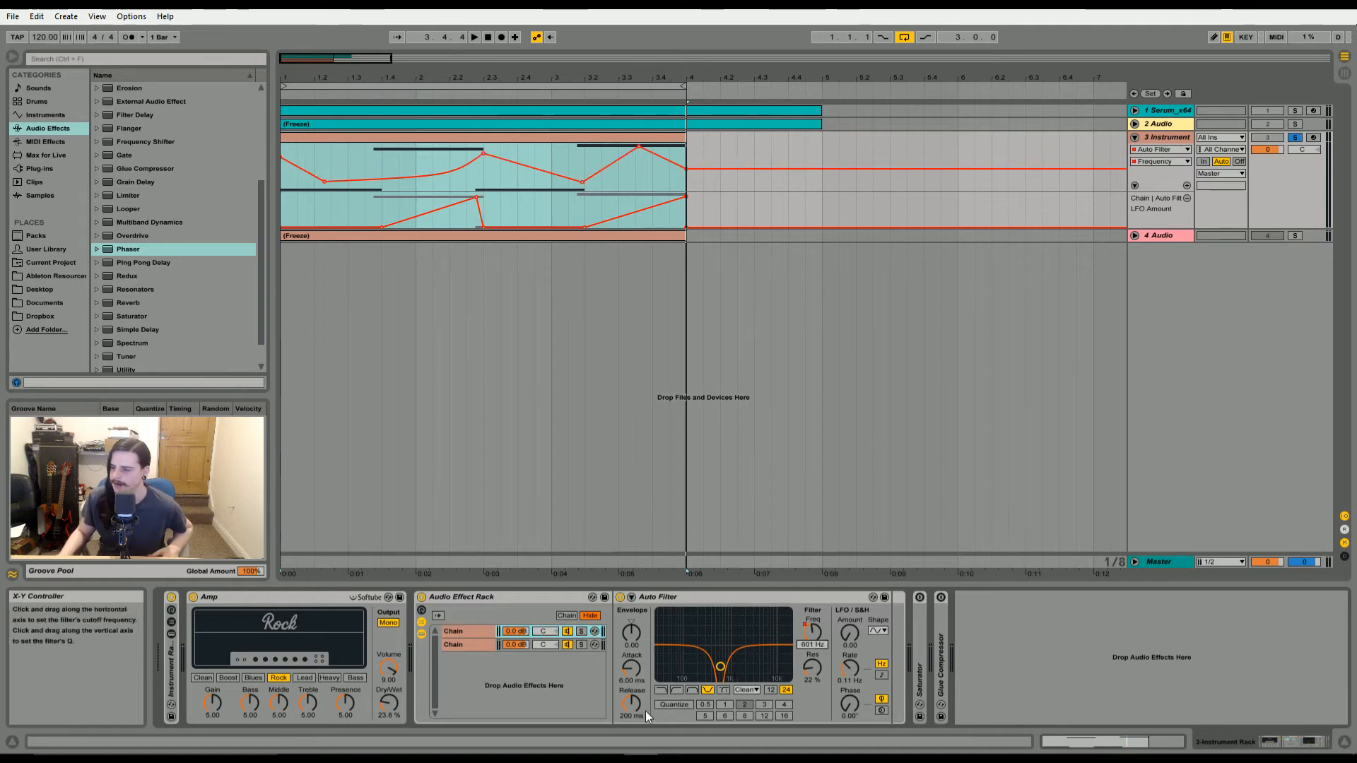
pyautogui.click(482, 645)
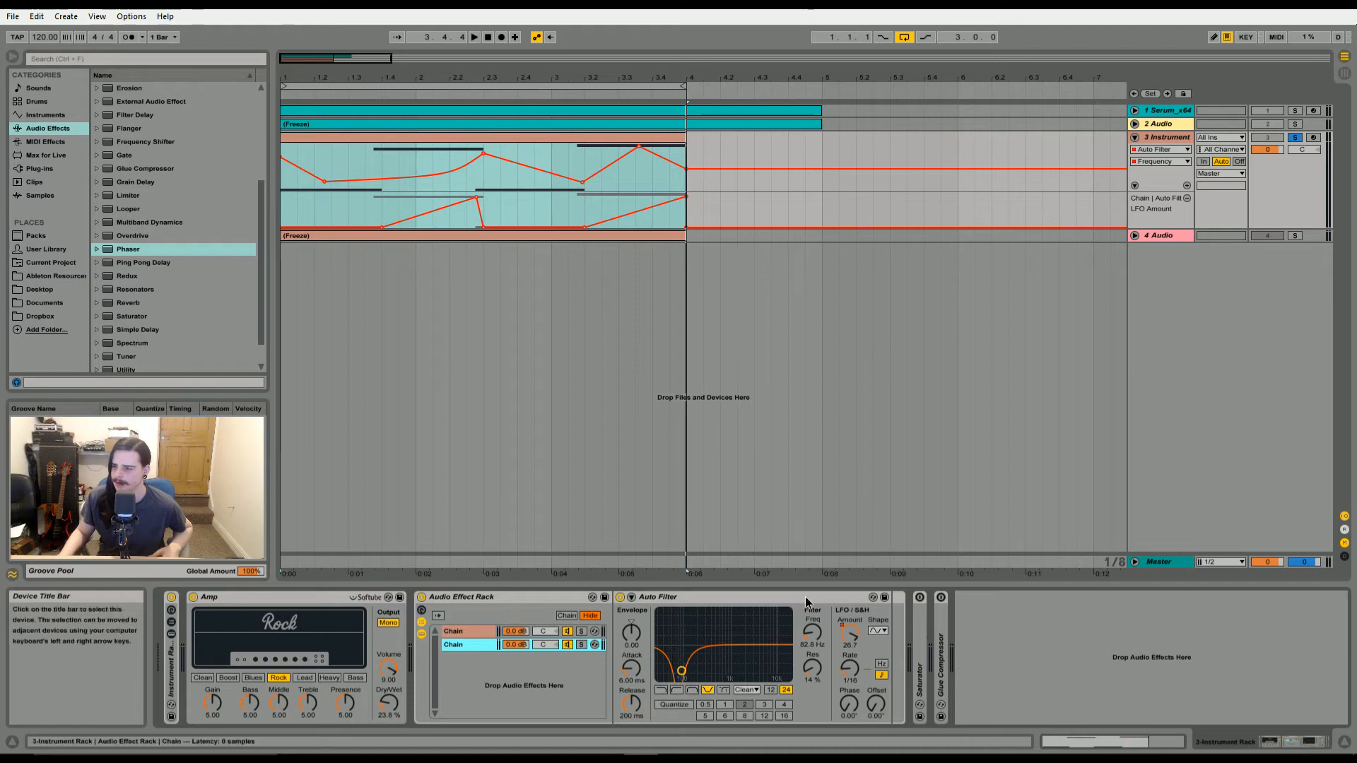
pyautogui.click(849, 637)
pyautogui.click(849, 635)
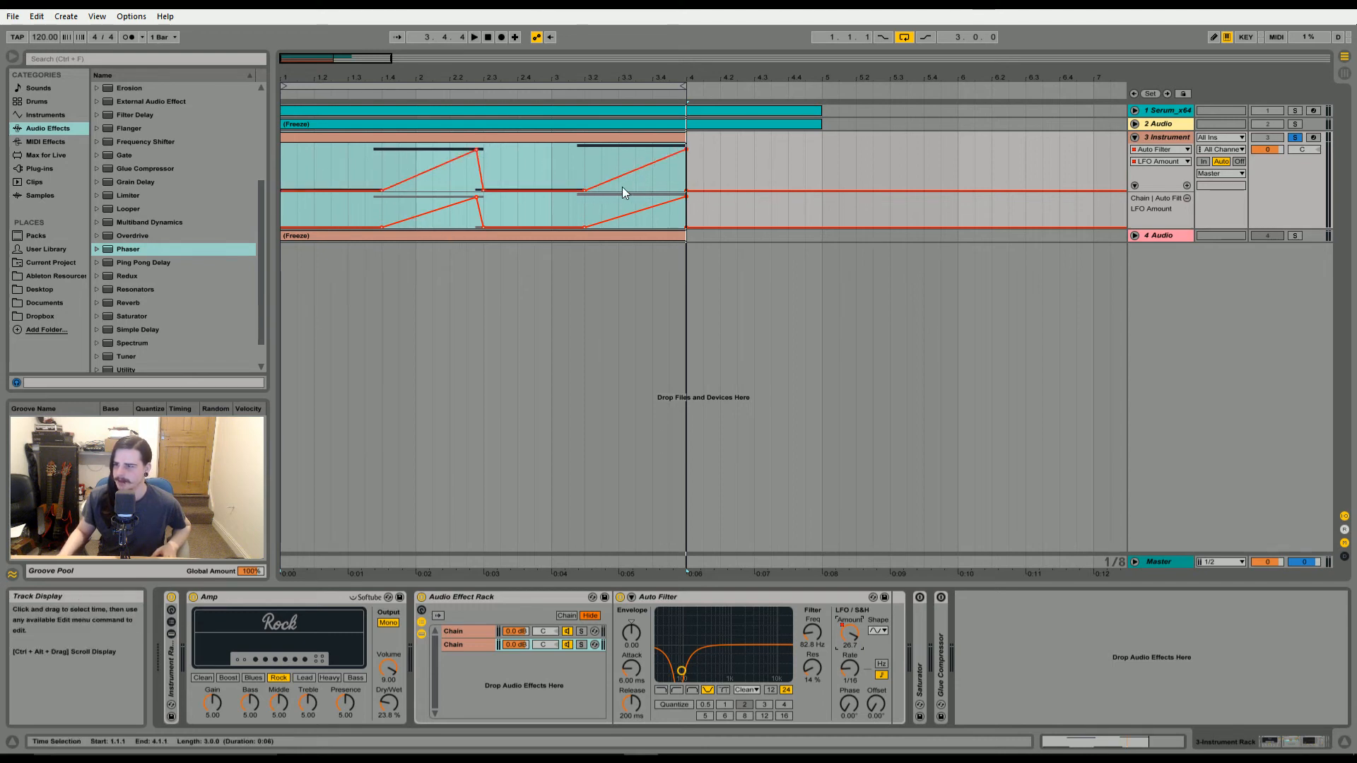
# - Play the soloed instrument track from position 1.3.1 to hear the Auto Filter modulation, then stop
pyautogui.click(364, 169)
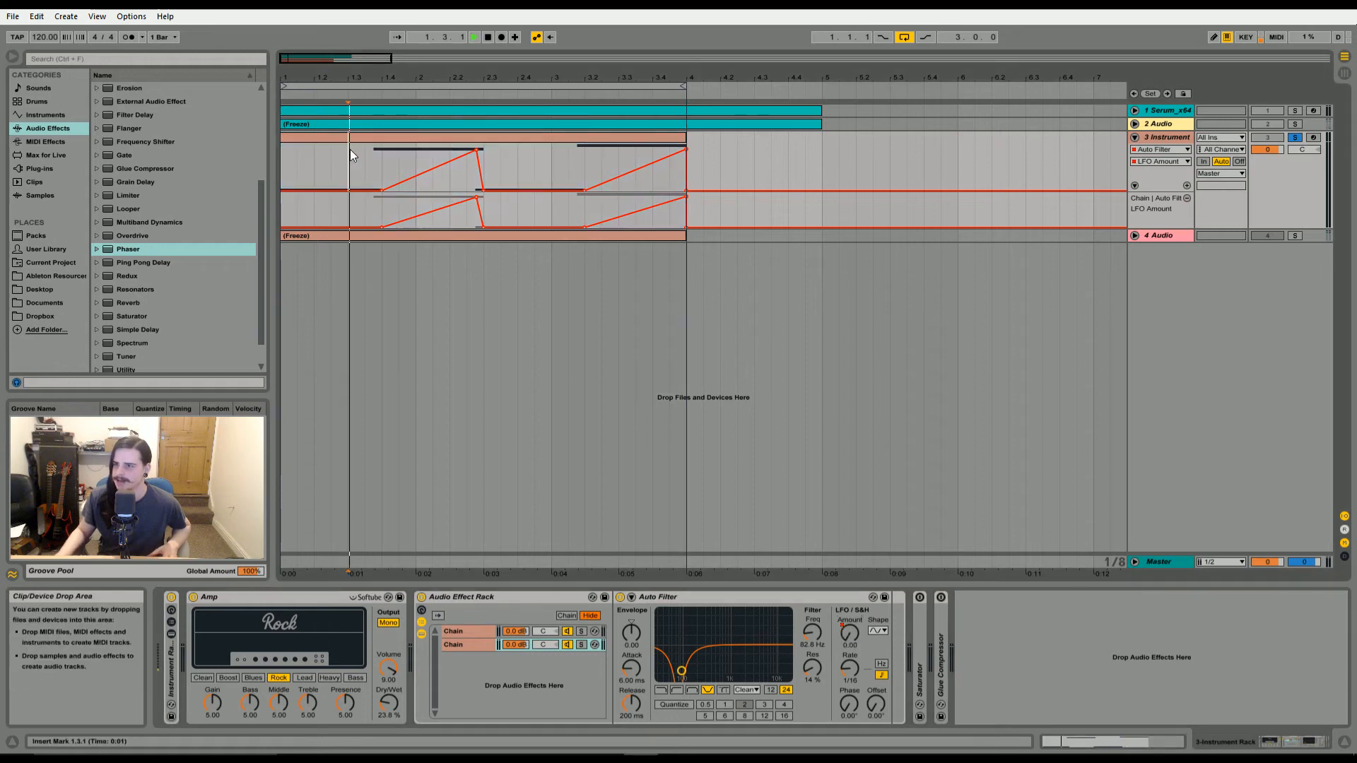
pyautogui.press('space')
pyautogui.press('space')
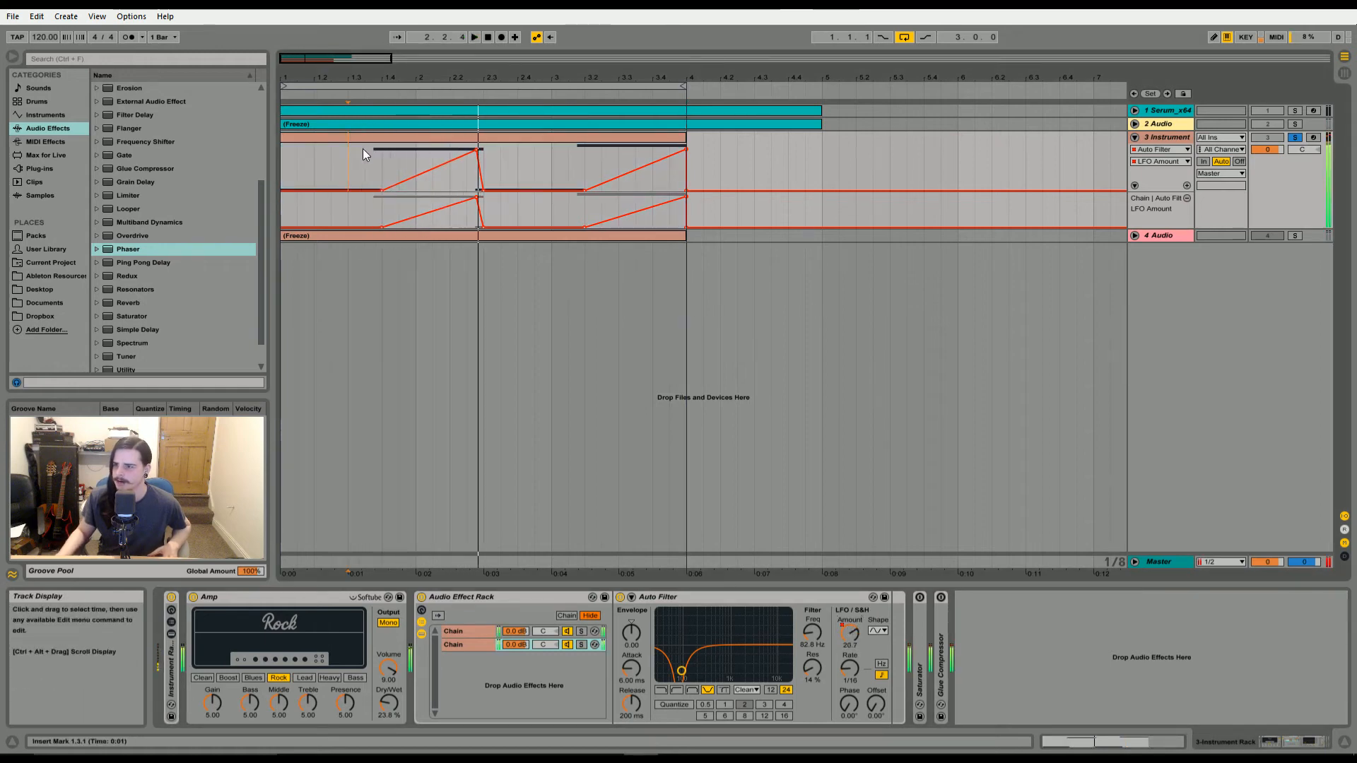
# - Solo the Audio Effect Rack's second chain and play it repeatedly from position 1.3.1, then stop playback and unsolo it
pyautogui.press('space')
pyautogui.click(581, 645)
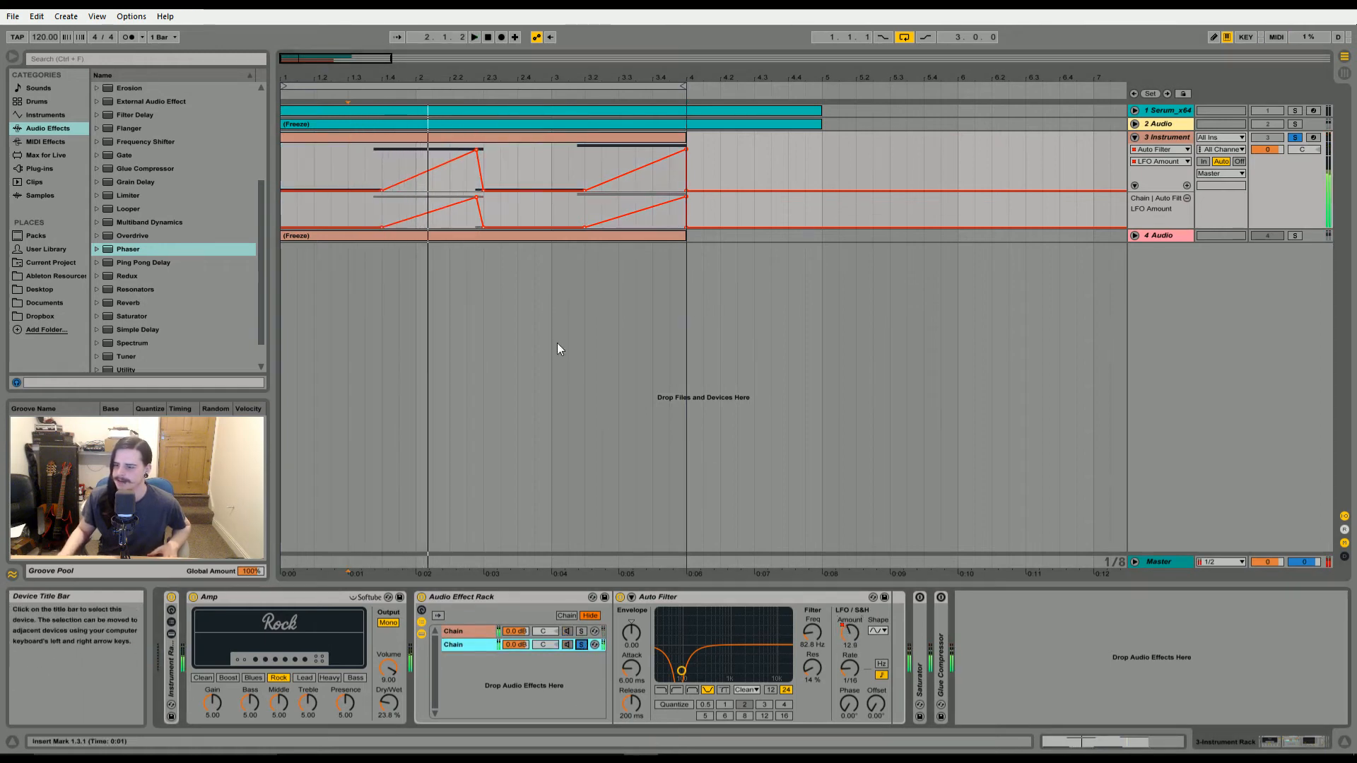
pyautogui.press('space')
pyautogui.press('space')
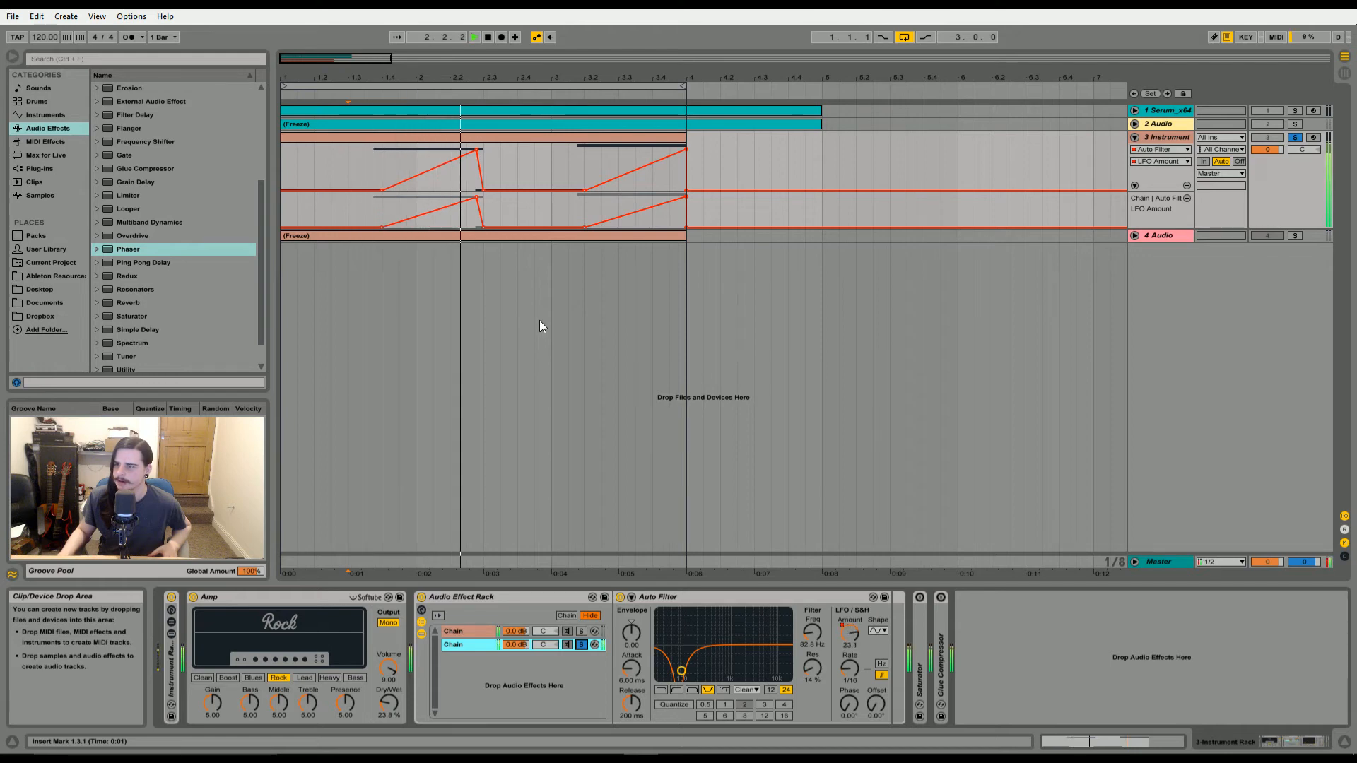
pyautogui.press('space')
pyautogui.press('space')
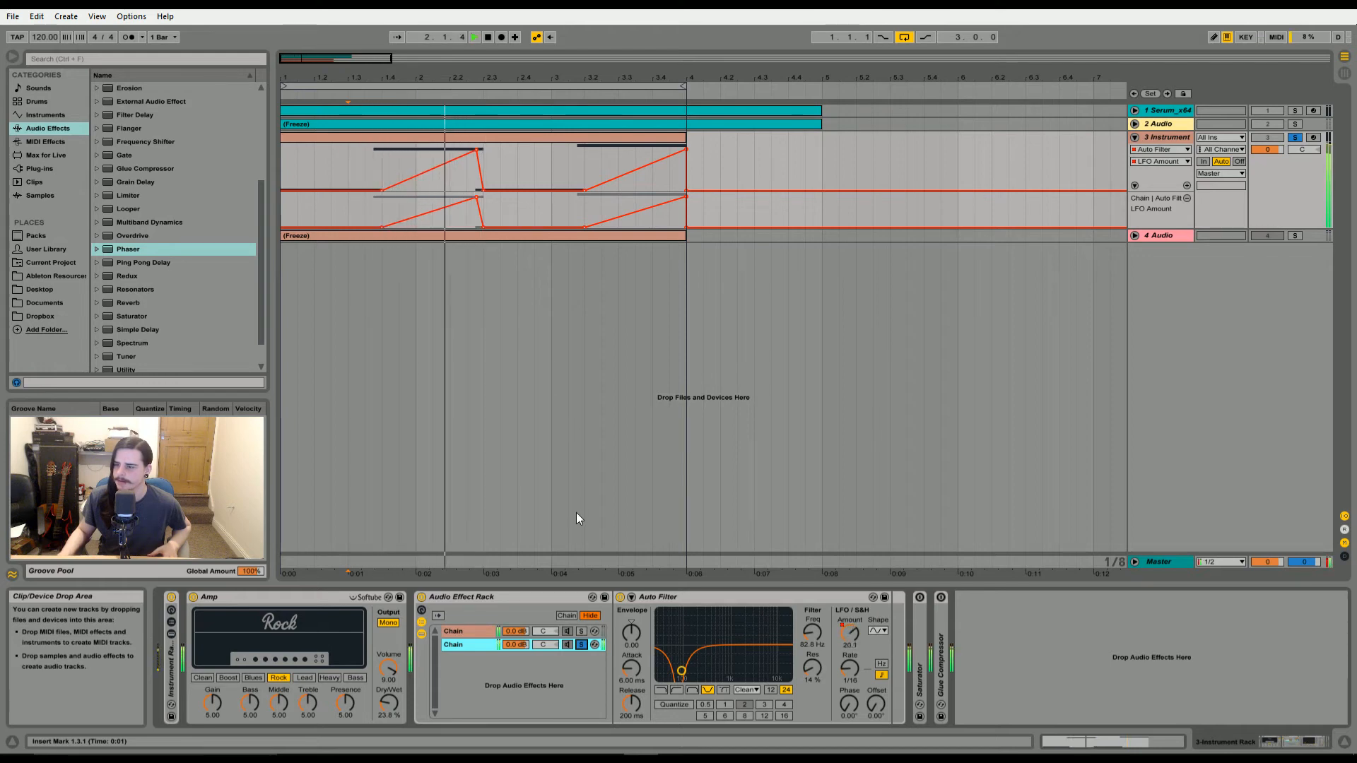
pyautogui.press('space')
pyautogui.click(581, 645)
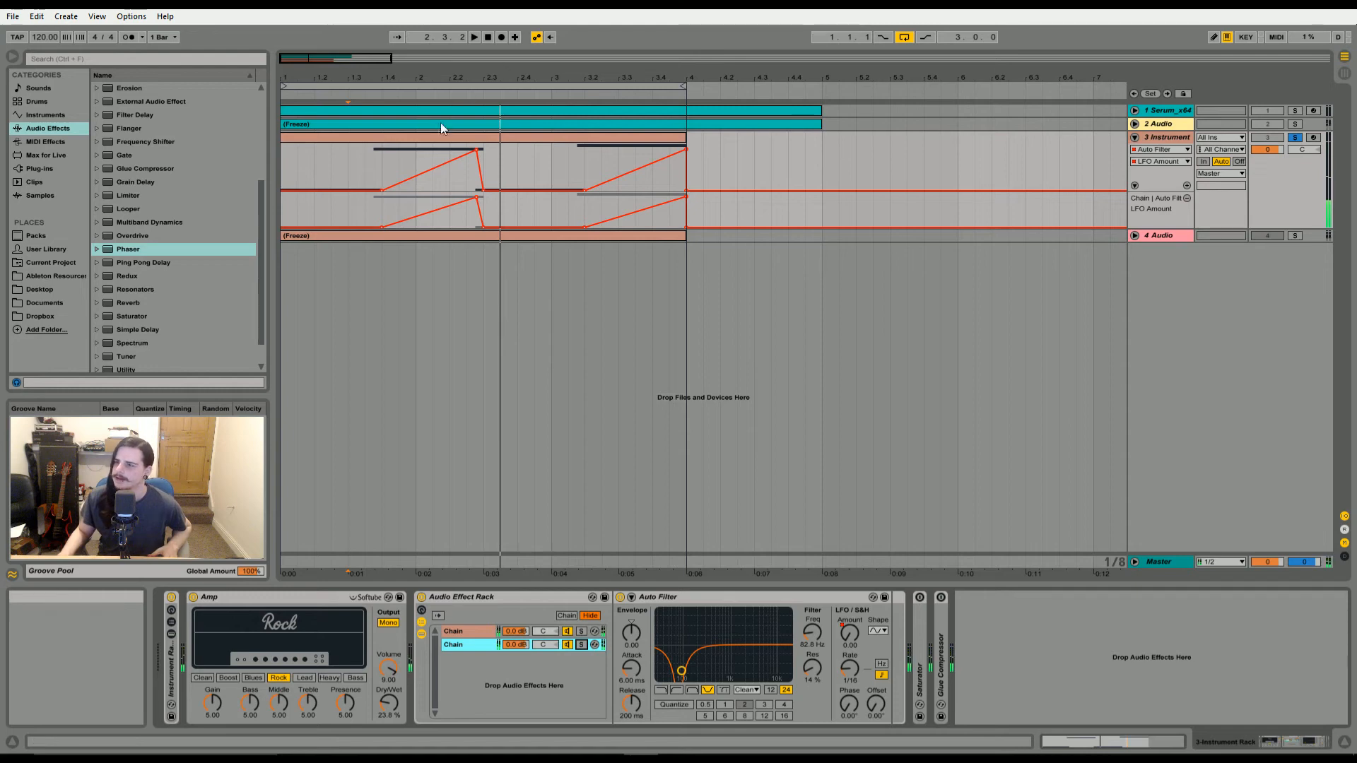
# - Fold the Audio Effect Rack, then unfold and activate the Saturator on the 3 Instrument track
pyautogui.click(428, 140)
pyautogui.moveTo(430, 77); pyautogui.dragTo(430, 56)
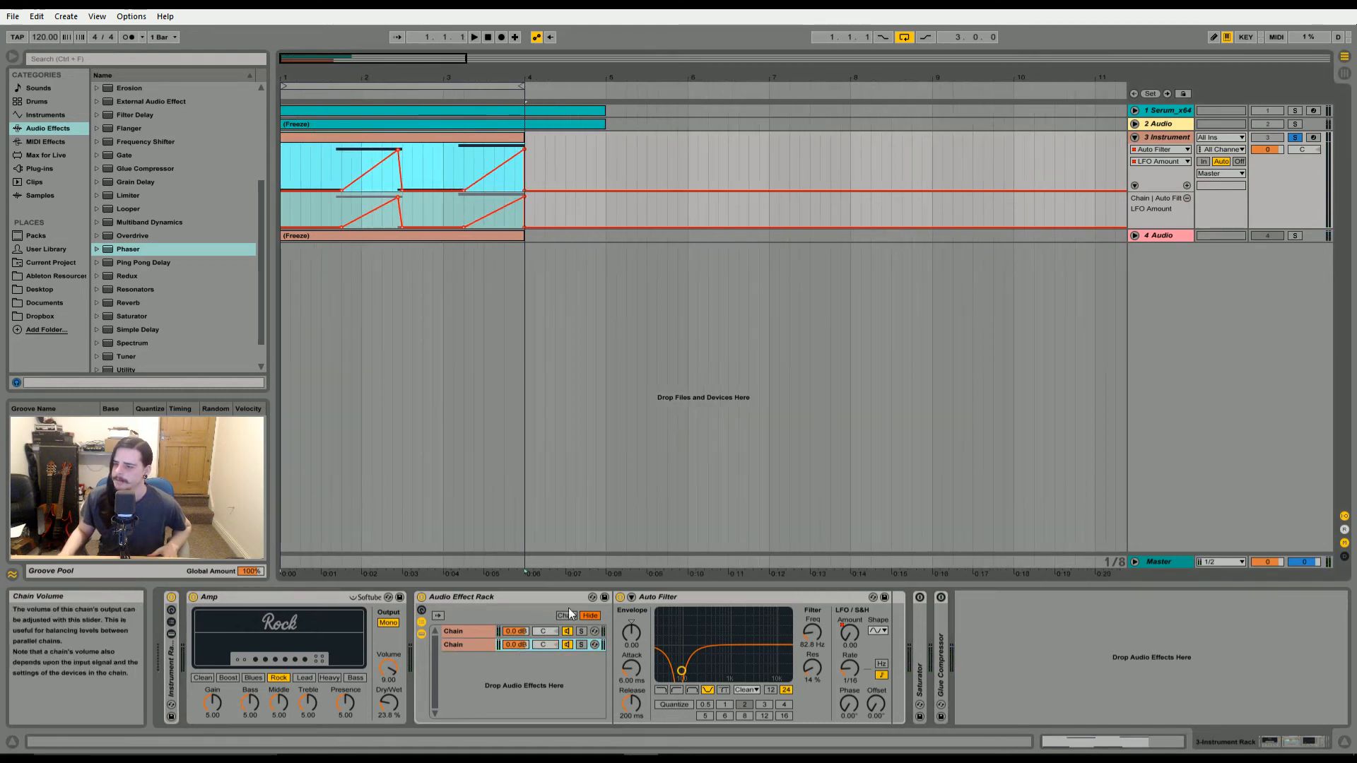
pyautogui.doubleClick(536, 597)
pyautogui.doubleClick(447, 665)
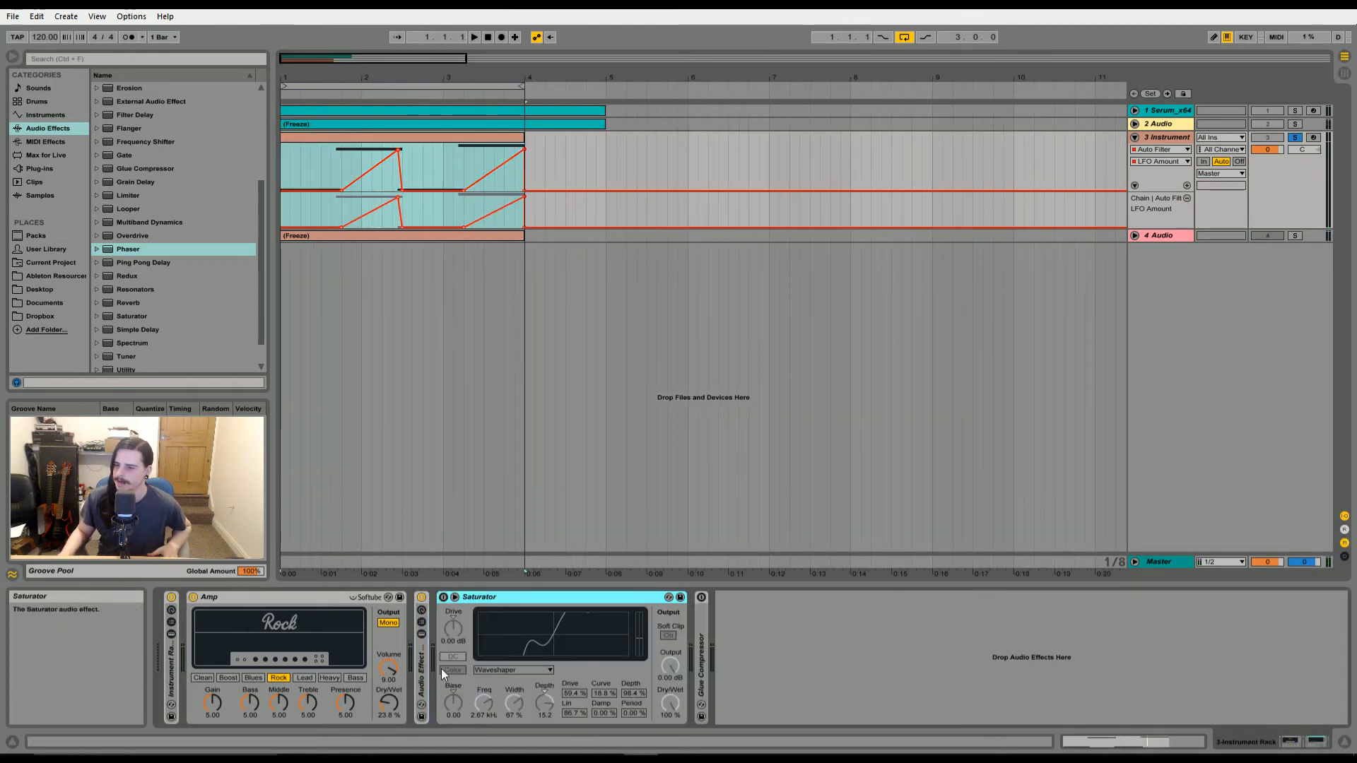
pyautogui.click(444, 598)
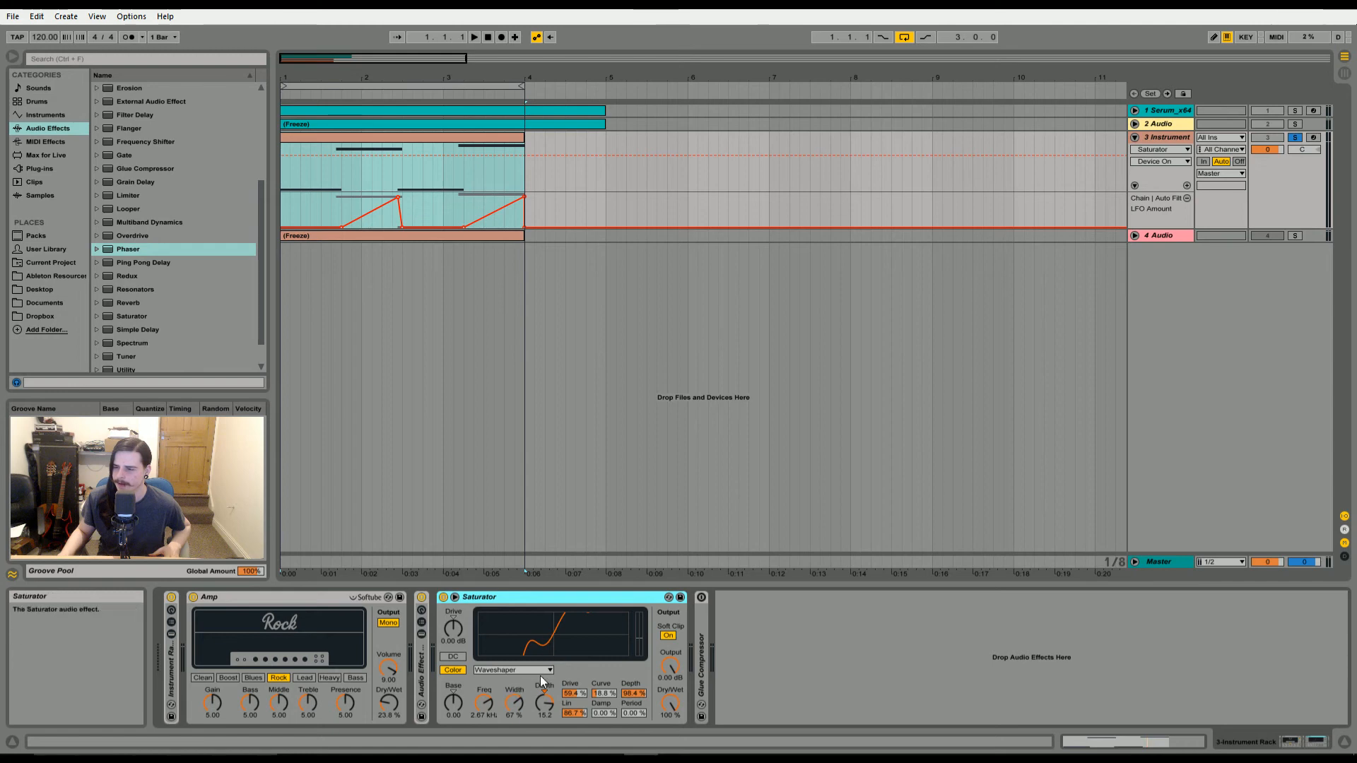
pyautogui.rightClick(514, 704)
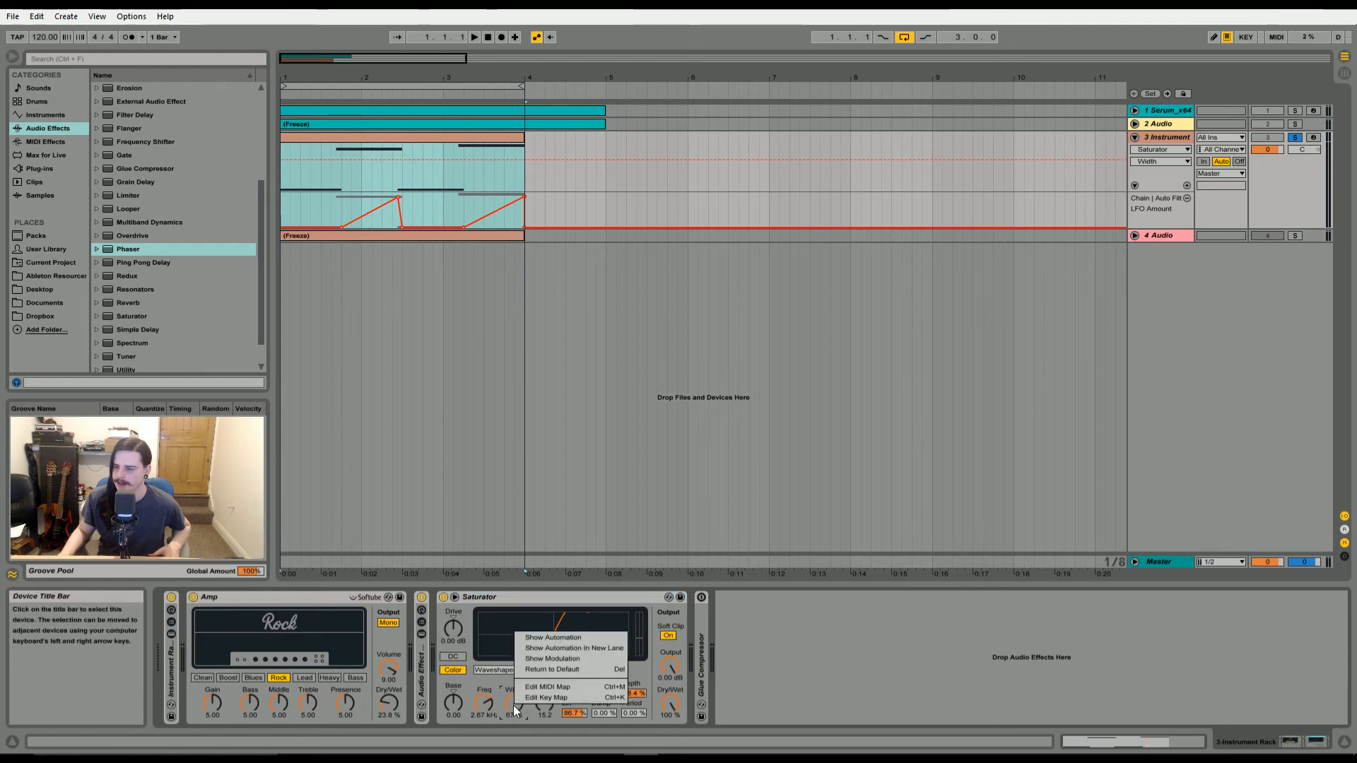
pyautogui.click(552, 669)
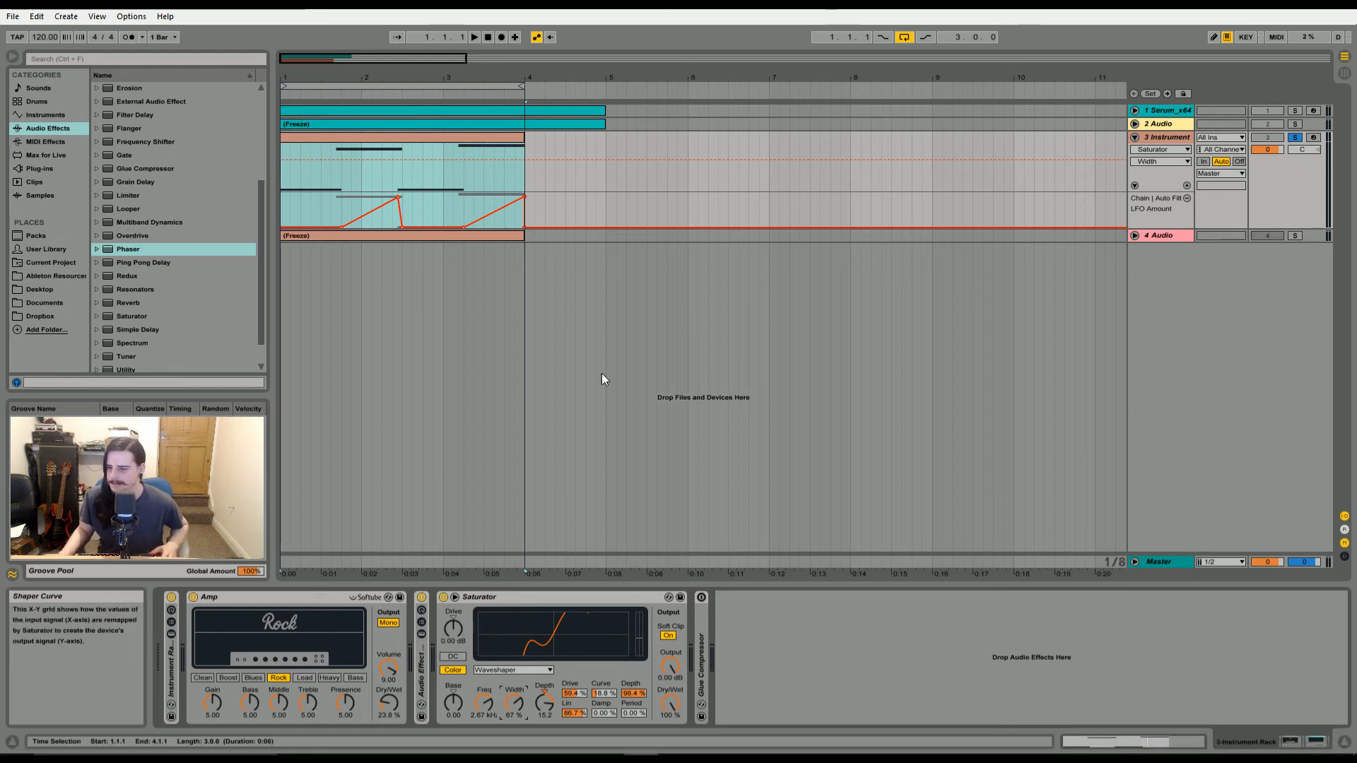
# - Play the instrument clip from its start and compare the sound with the Saturator bypassed and active
pyautogui.click(286, 138)
pyautogui.press('space')
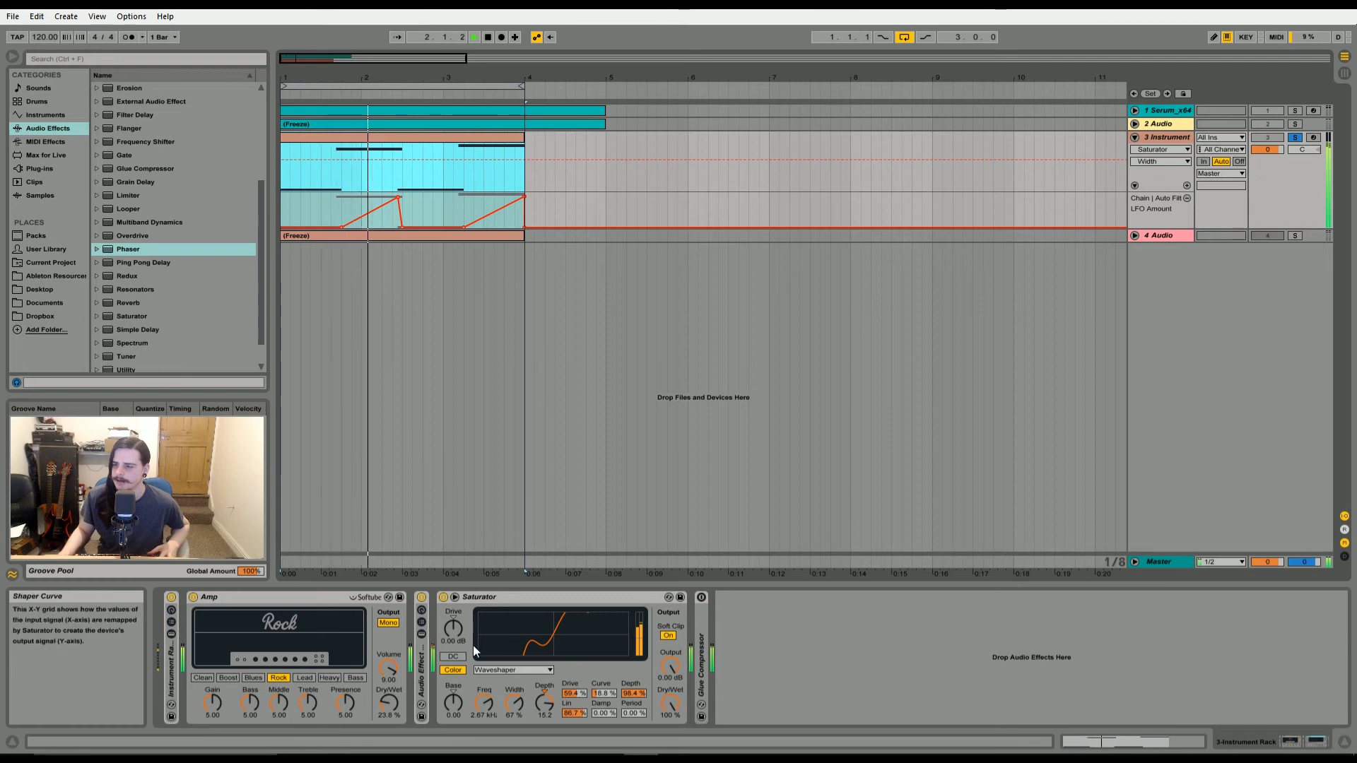
pyautogui.click(443, 598)
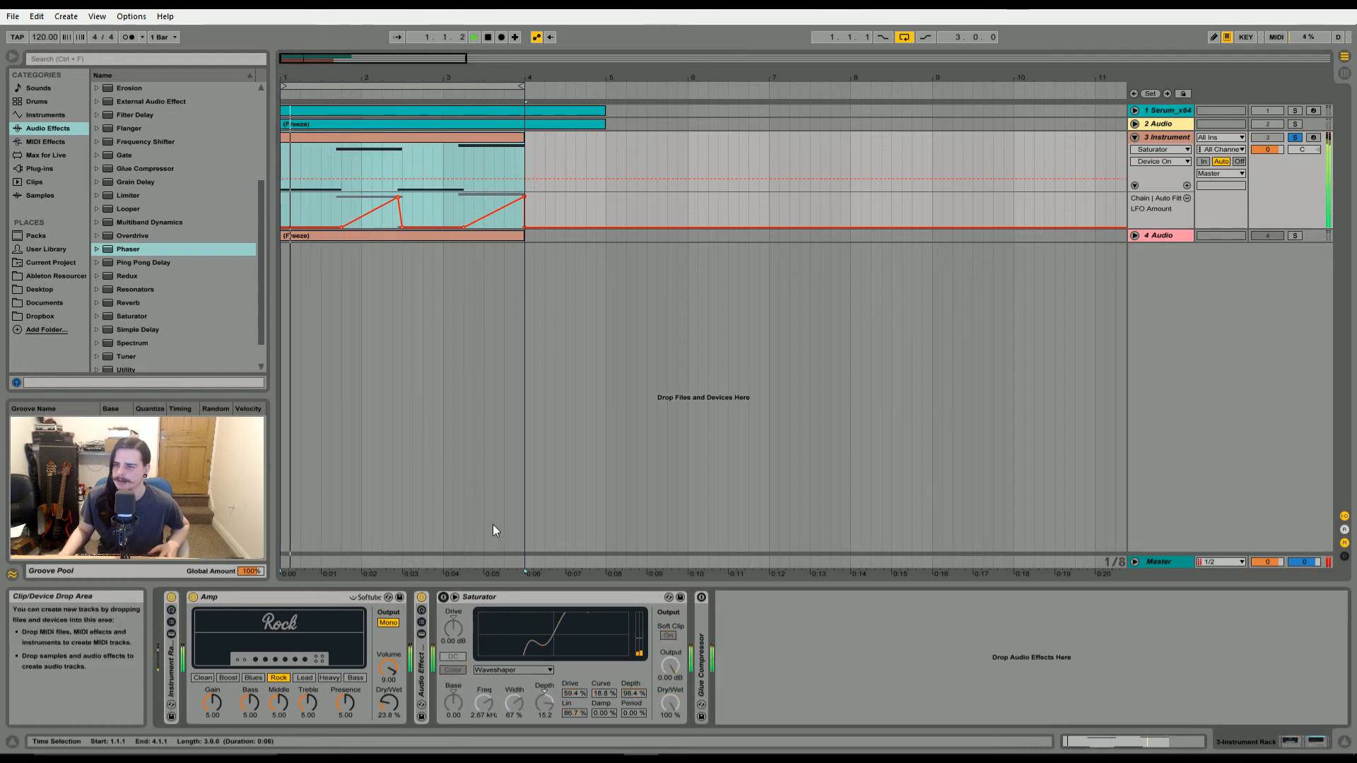
pyautogui.click(444, 598)
# - Unfold and activate the Glue Compressor, and fold it together with the Saturator and the Amp
pyautogui.doubleClick(519, 597)
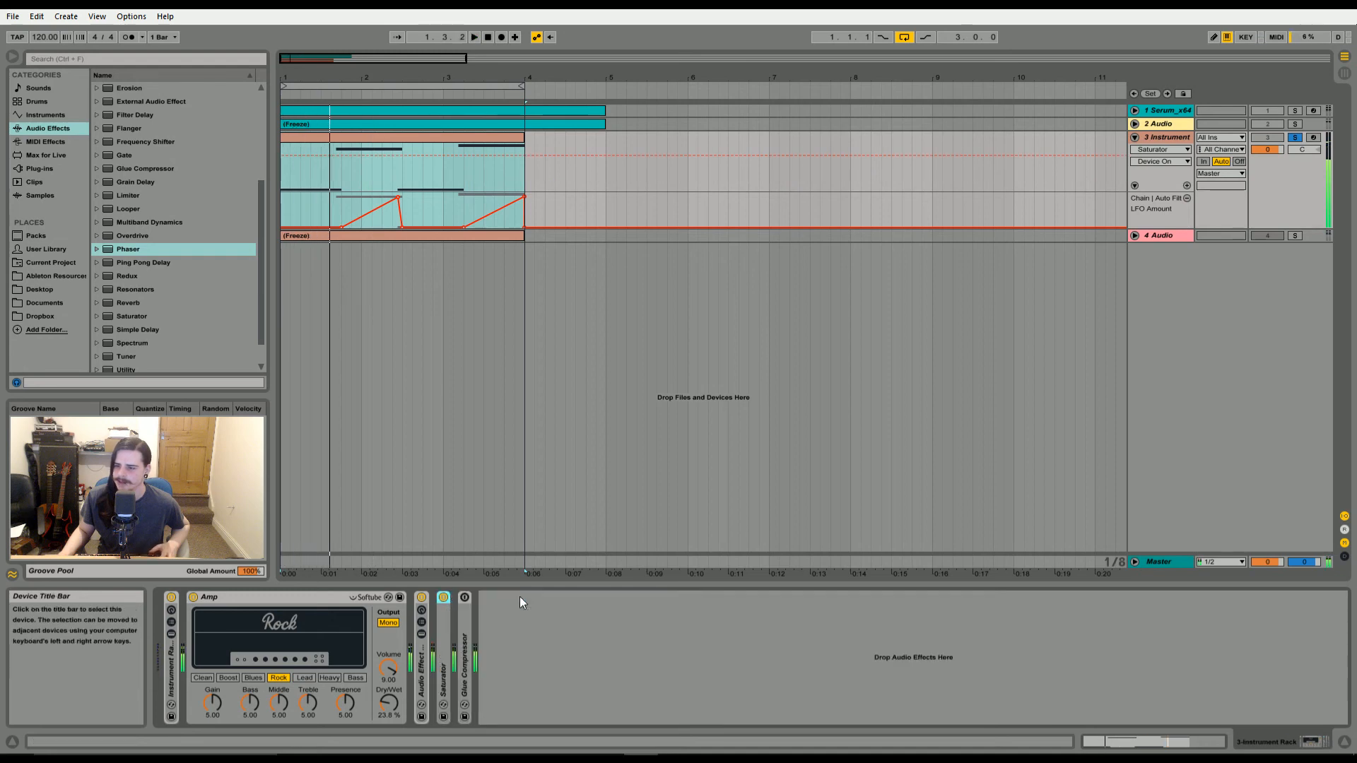
pyautogui.doubleClick(464, 665)
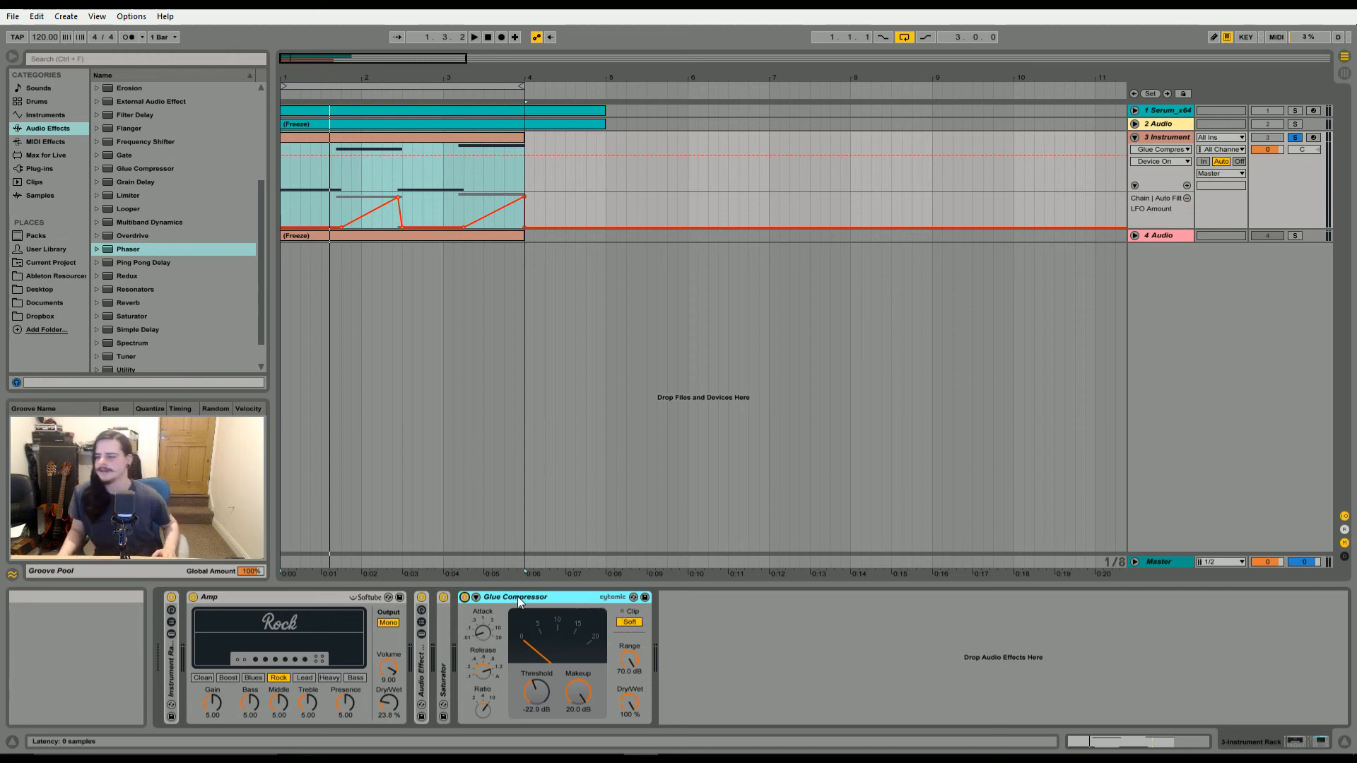
pyautogui.doubleClick(278, 599)
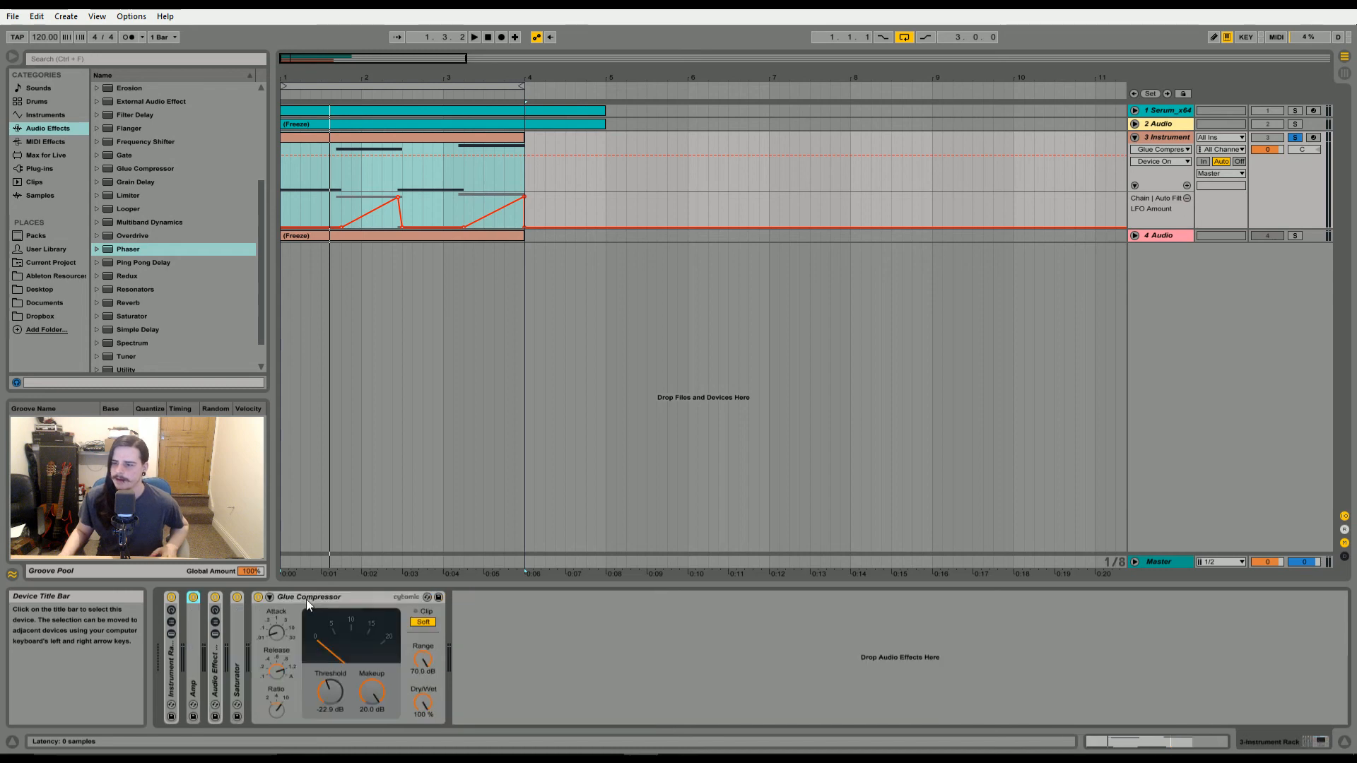
pyautogui.doubleClick(317, 602)
# - Look briefly at the 4 Audio track's waveform, then unsolo and fold the 3 Instrument track
pyautogui.click(1124, 237)
pyautogui.click(1133, 237)
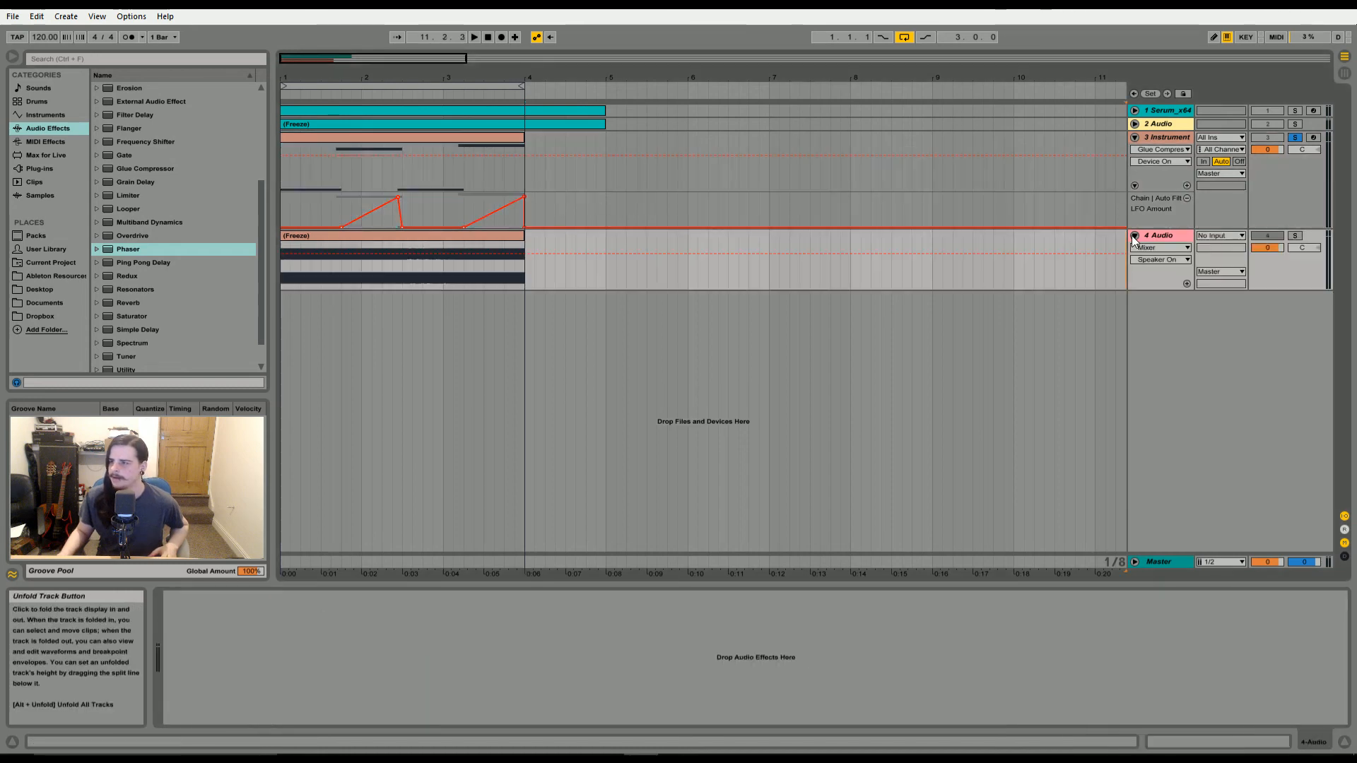
pyautogui.click(1132, 236)
pyautogui.click(1183, 137)
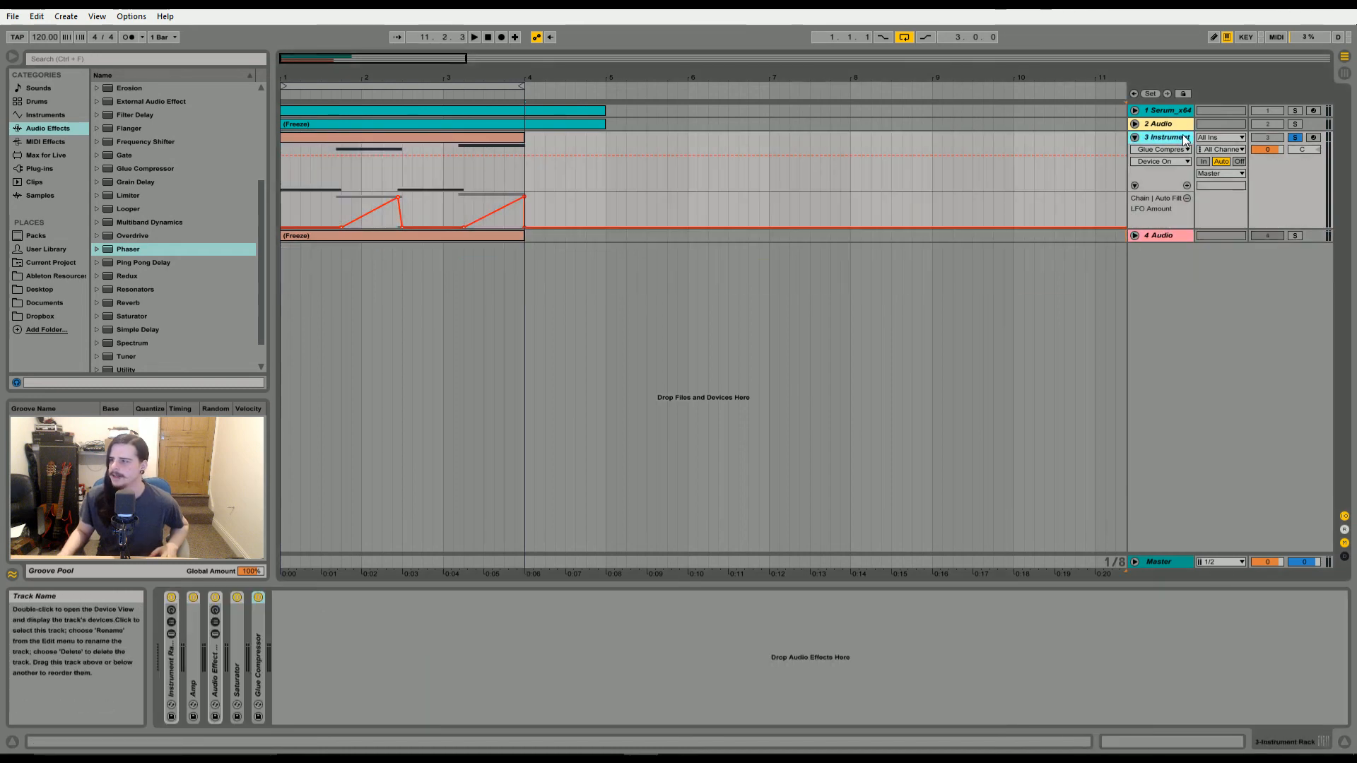
pyautogui.click(1295, 138)
pyautogui.click(1135, 138)
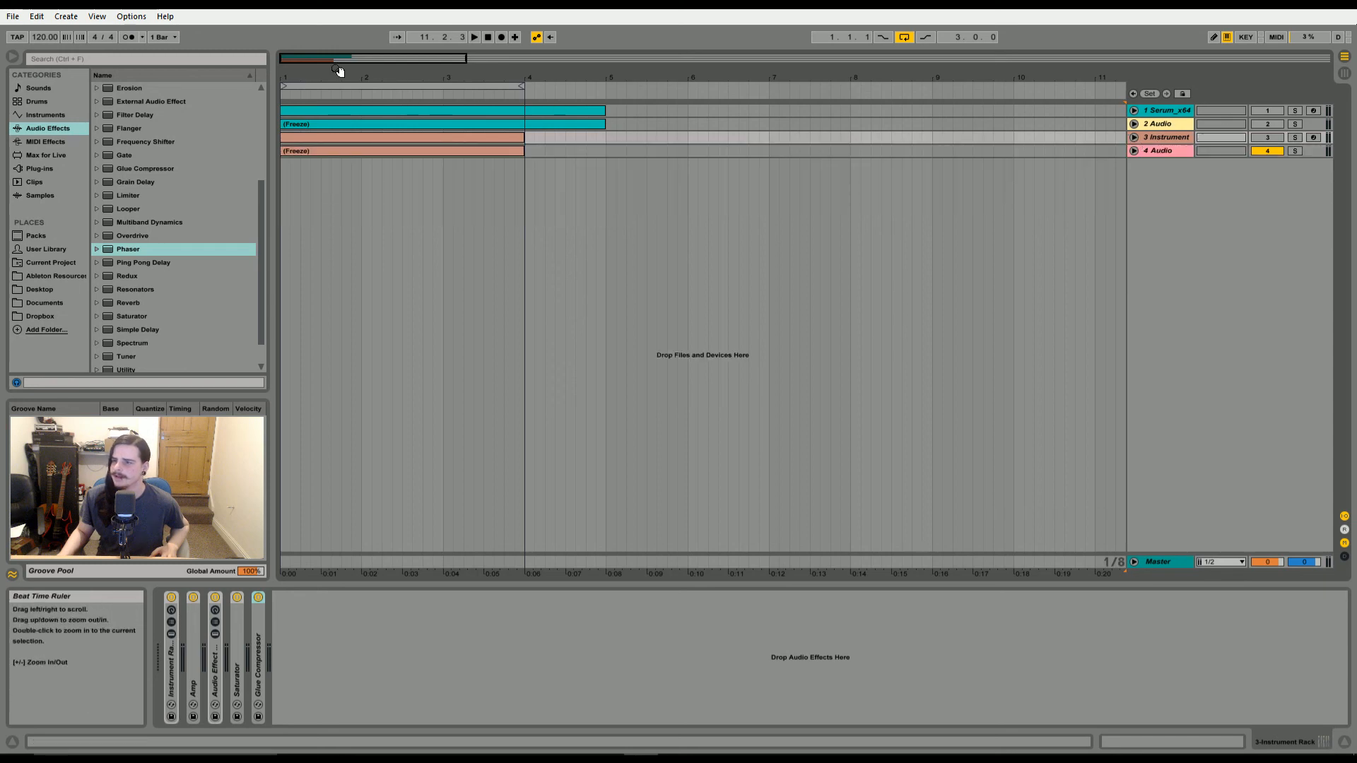
# - Unfold the 4 Audio track and select its frozen clip to examine the resampled waveform
pyautogui.moveTo(339, 72); pyautogui.dragTo(339, 56)
pyautogui.click(1129, 152)
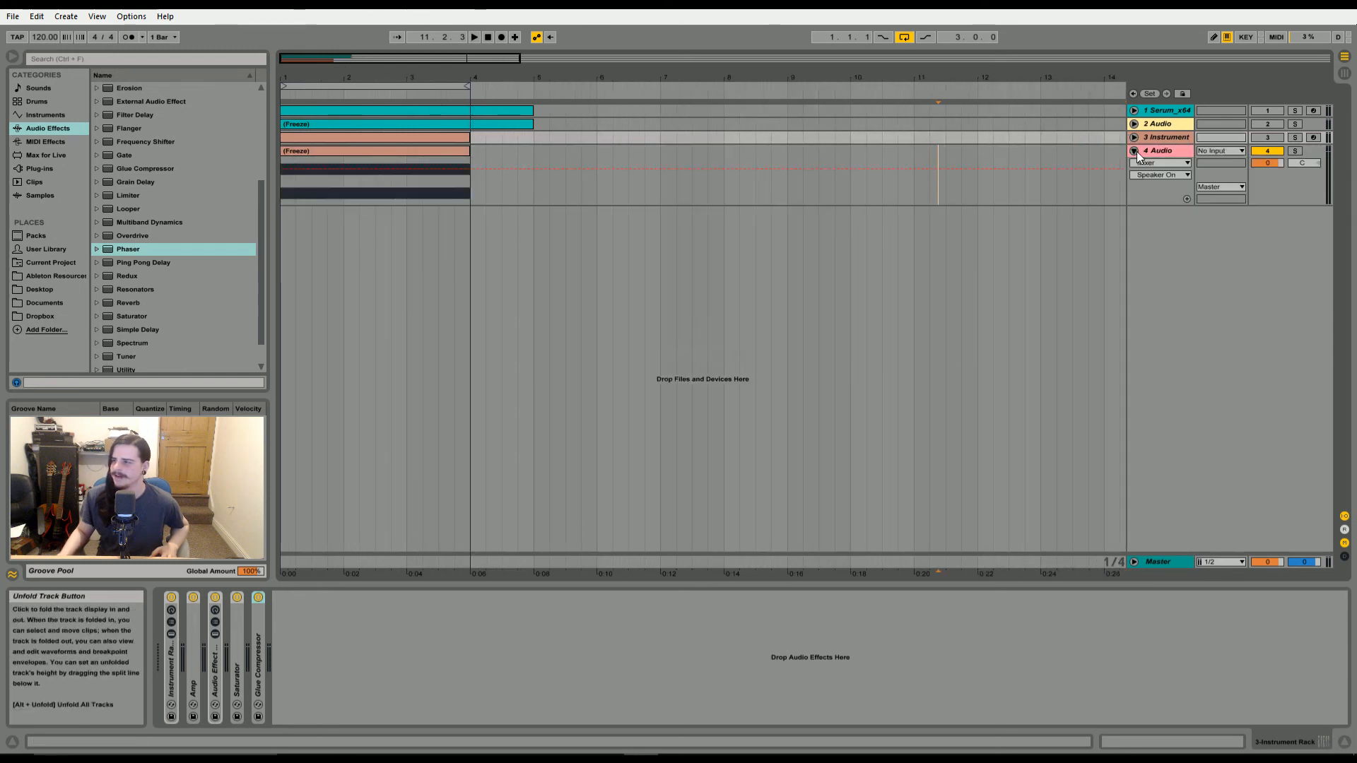
pyautogui.click(346, 154)
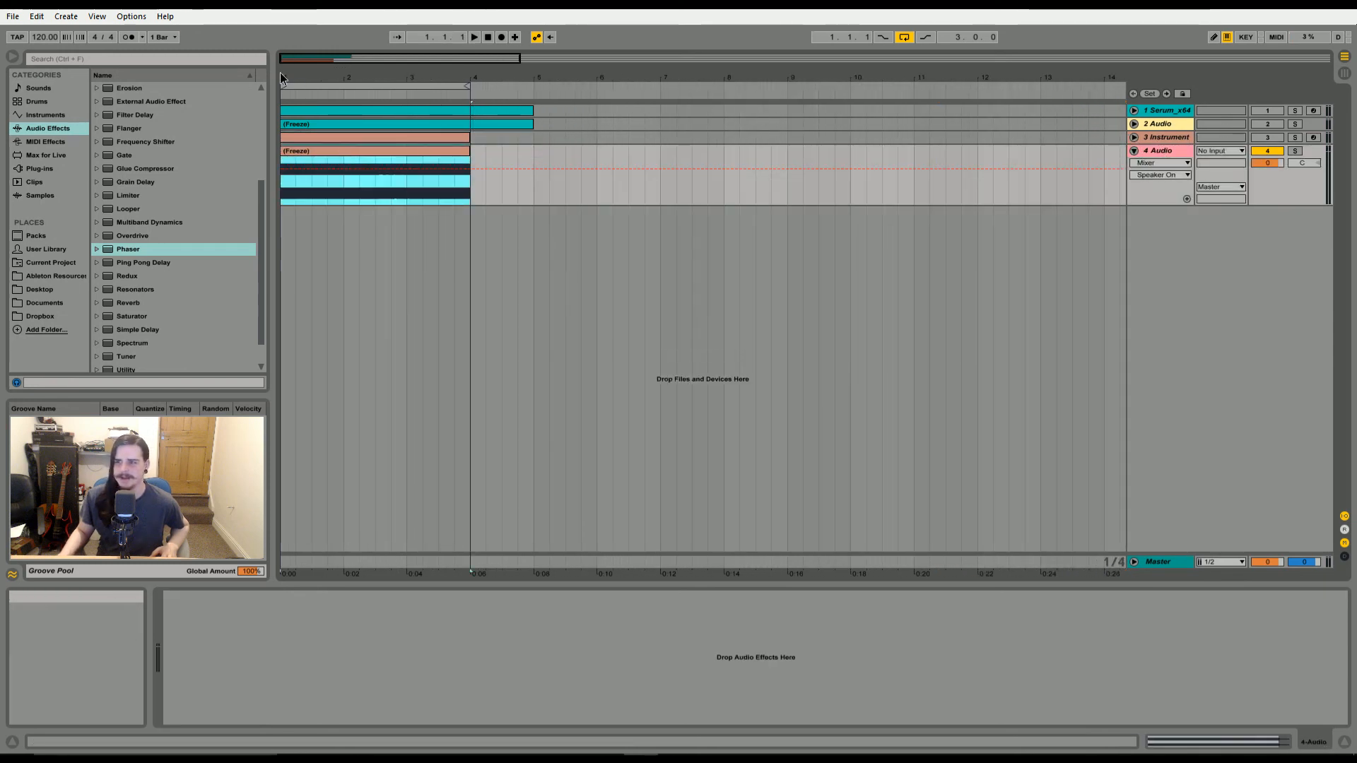
pyautogui.moveTo(290, 55); pyautogui.dragTo(290, 78)
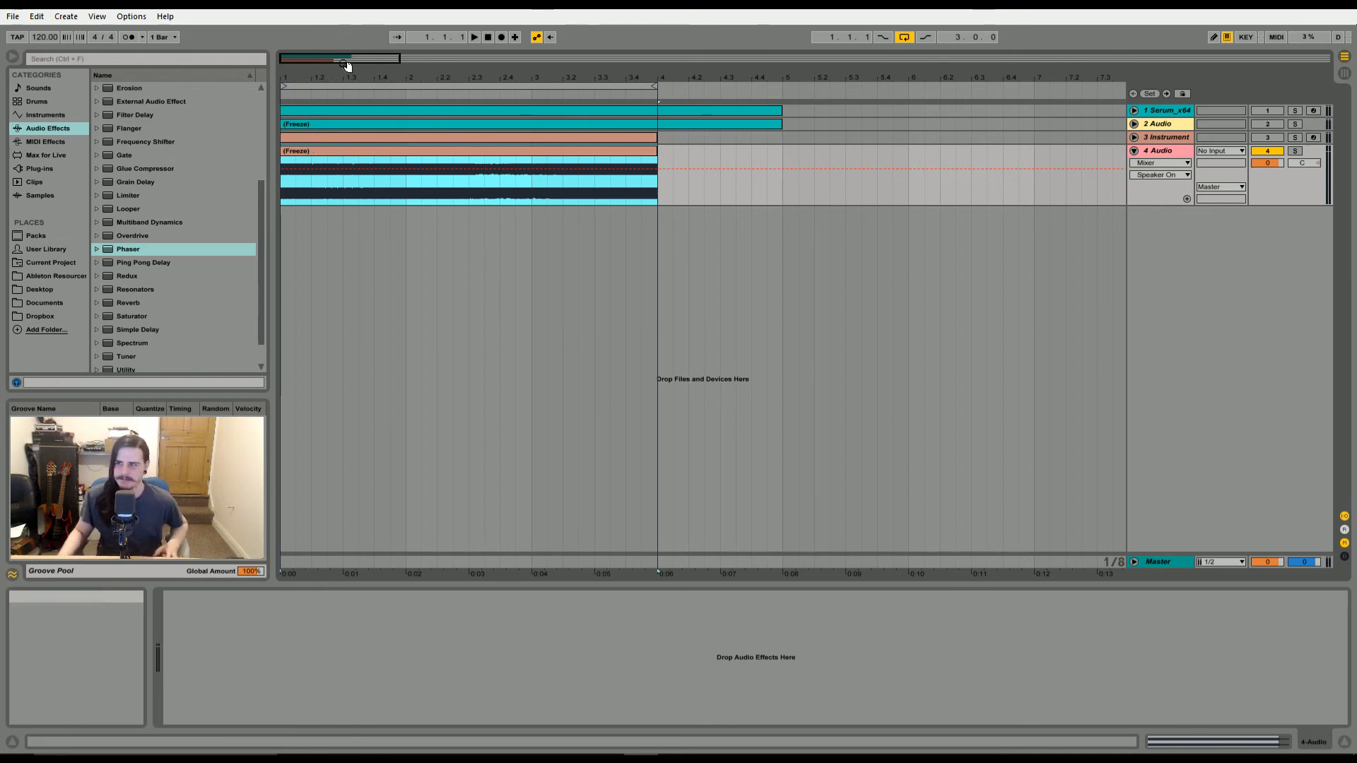
pyautogui.moveTo(346, 65); pyautogui.dragTo(305, 62)
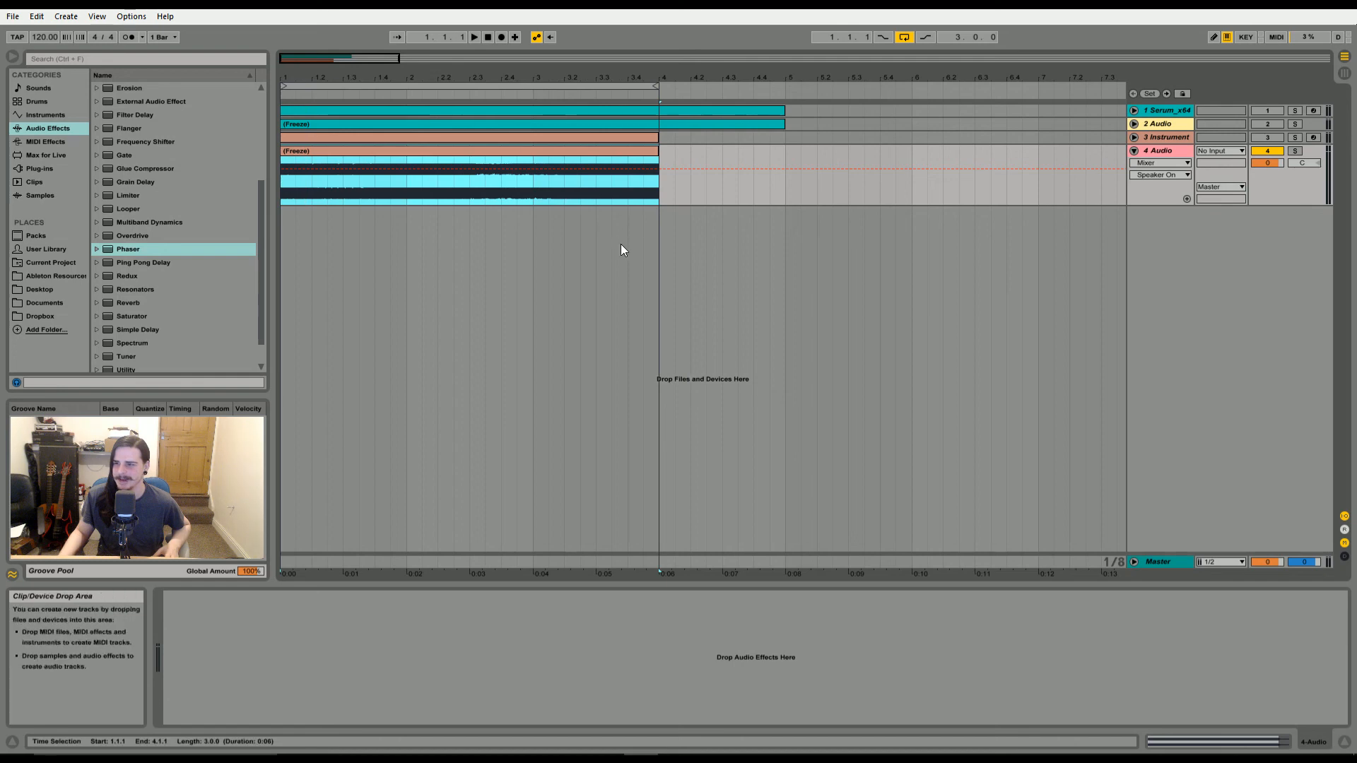
pyautogui.click(1156, 152)
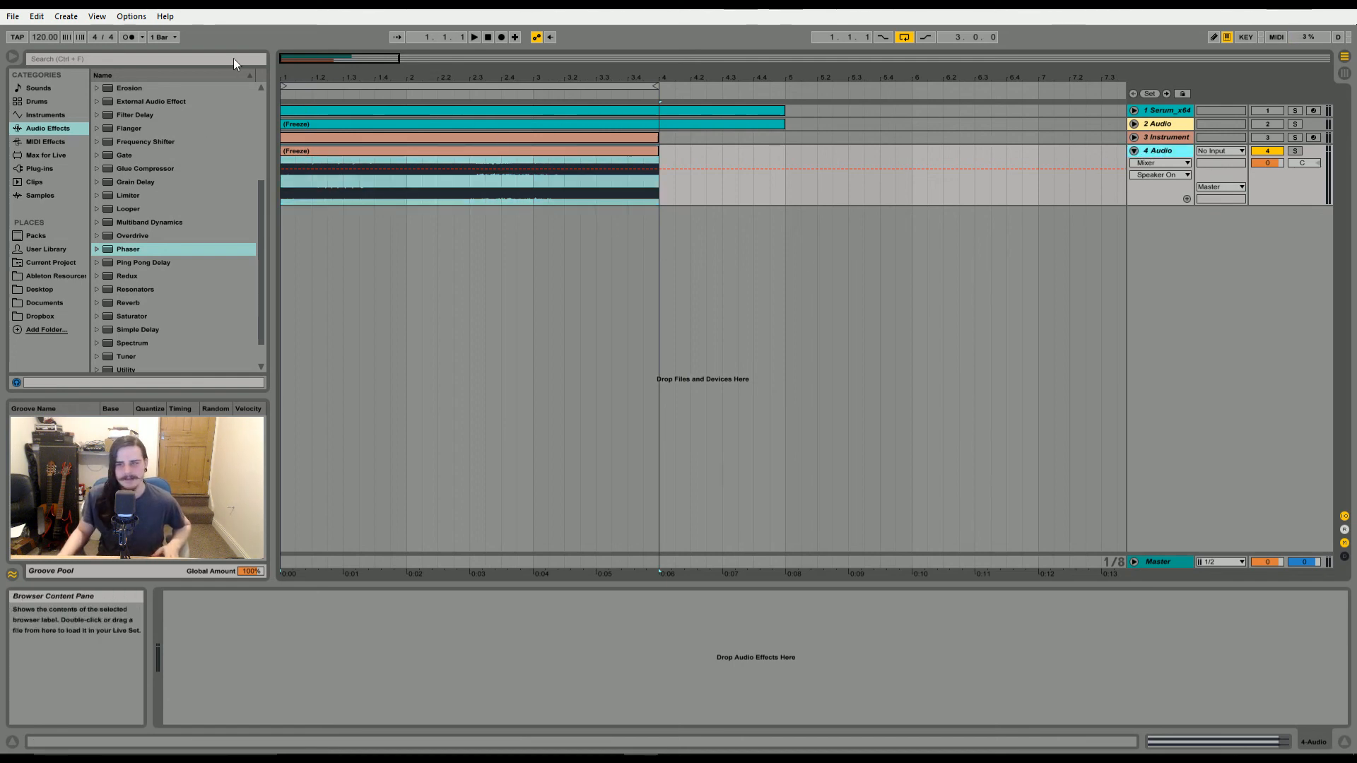
pyautogui.moveTo(321, 62); pyautogui.dragTo(331, 83)
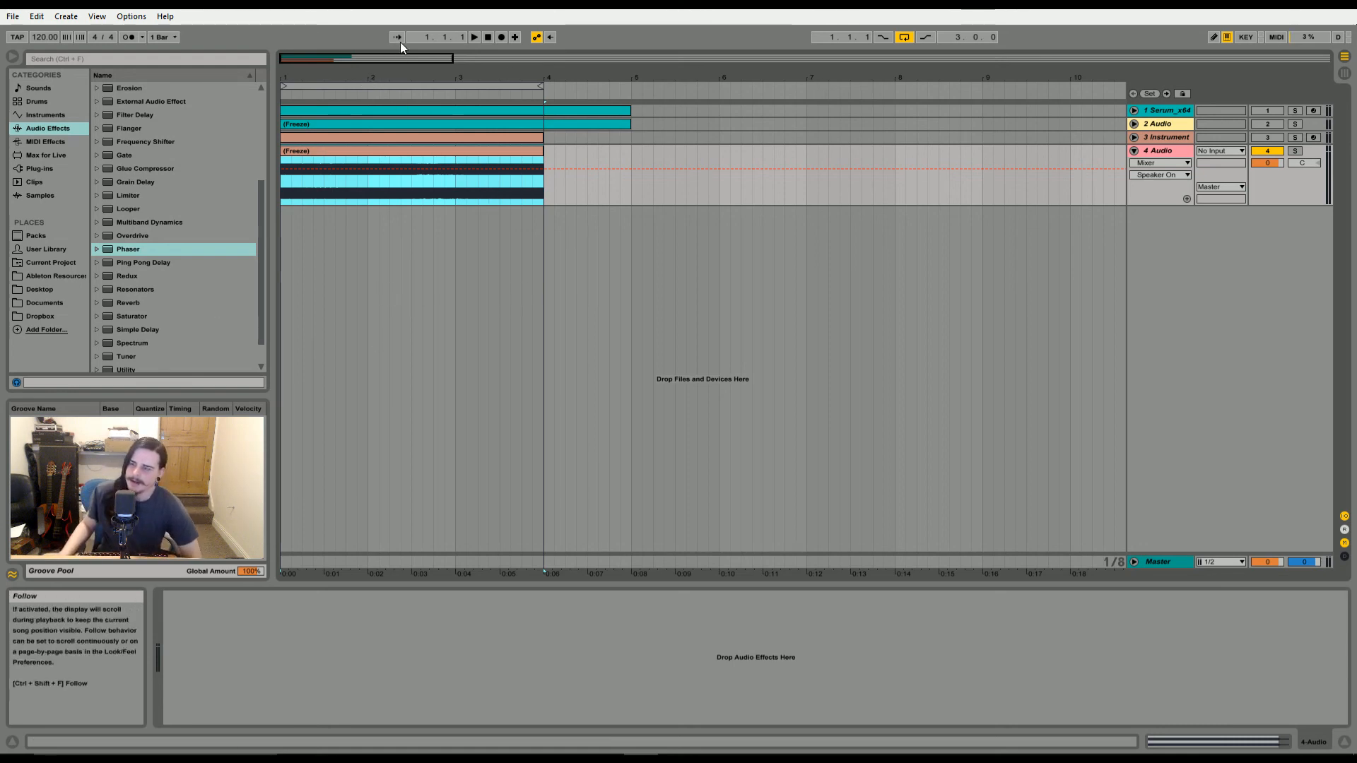
pyautogui.moveTo(357, 54); pyautogui.dragTo(357, 58)
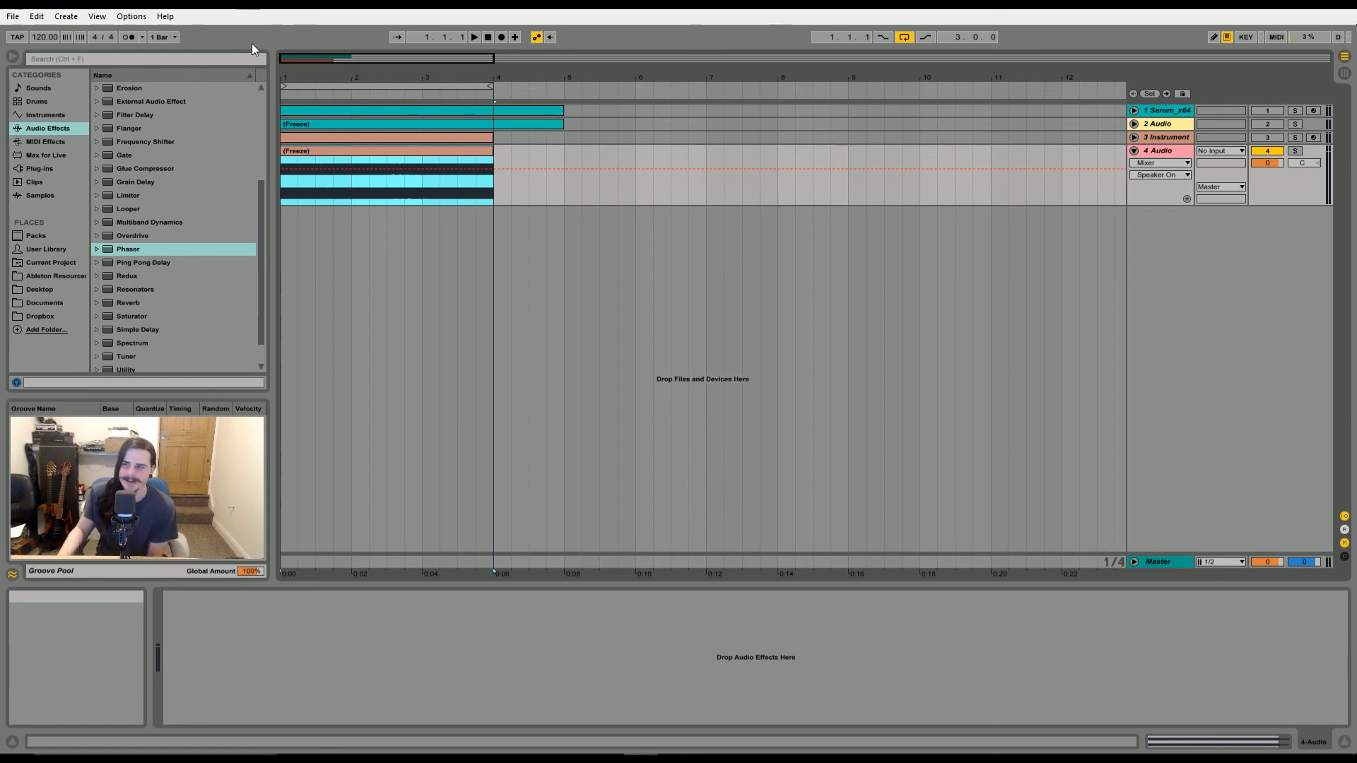
pyautogui.moveTo(311, 55); pyautogui.dragTo(277, 52)
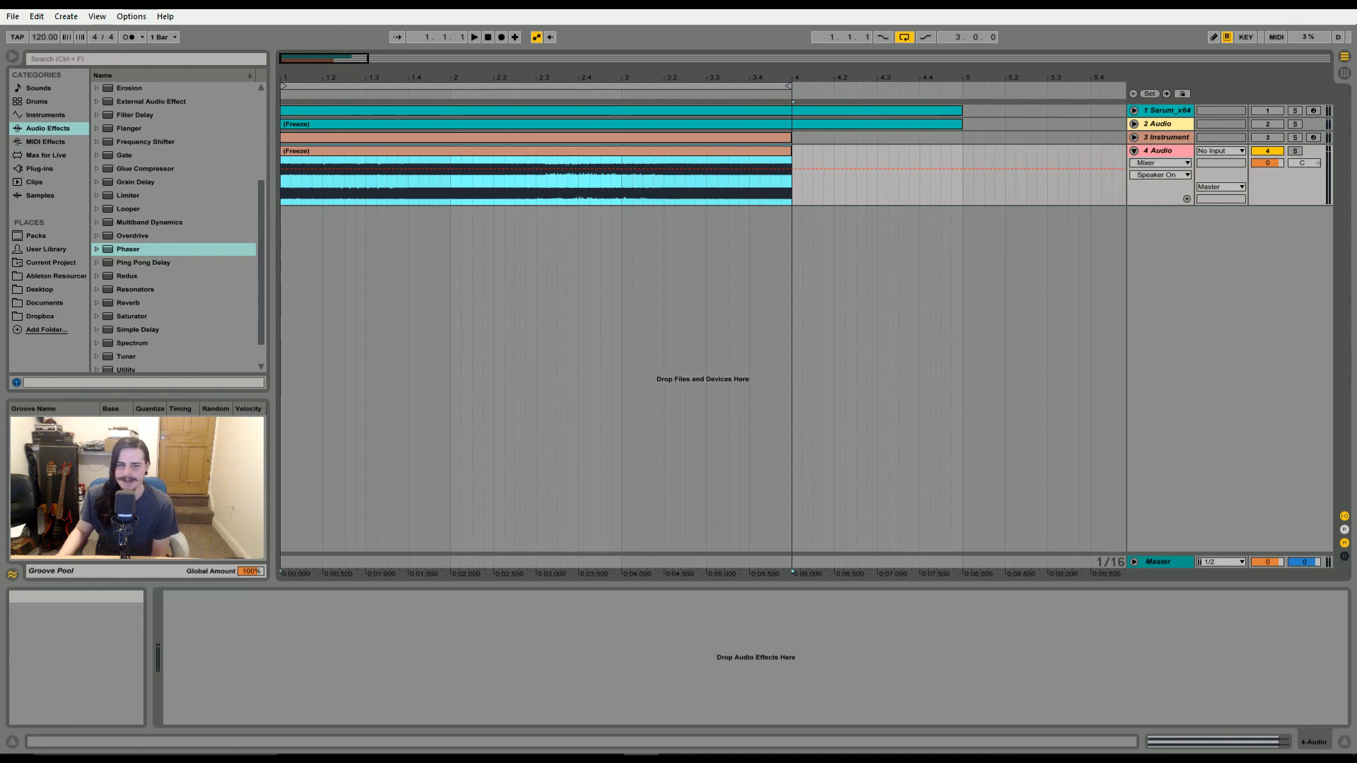